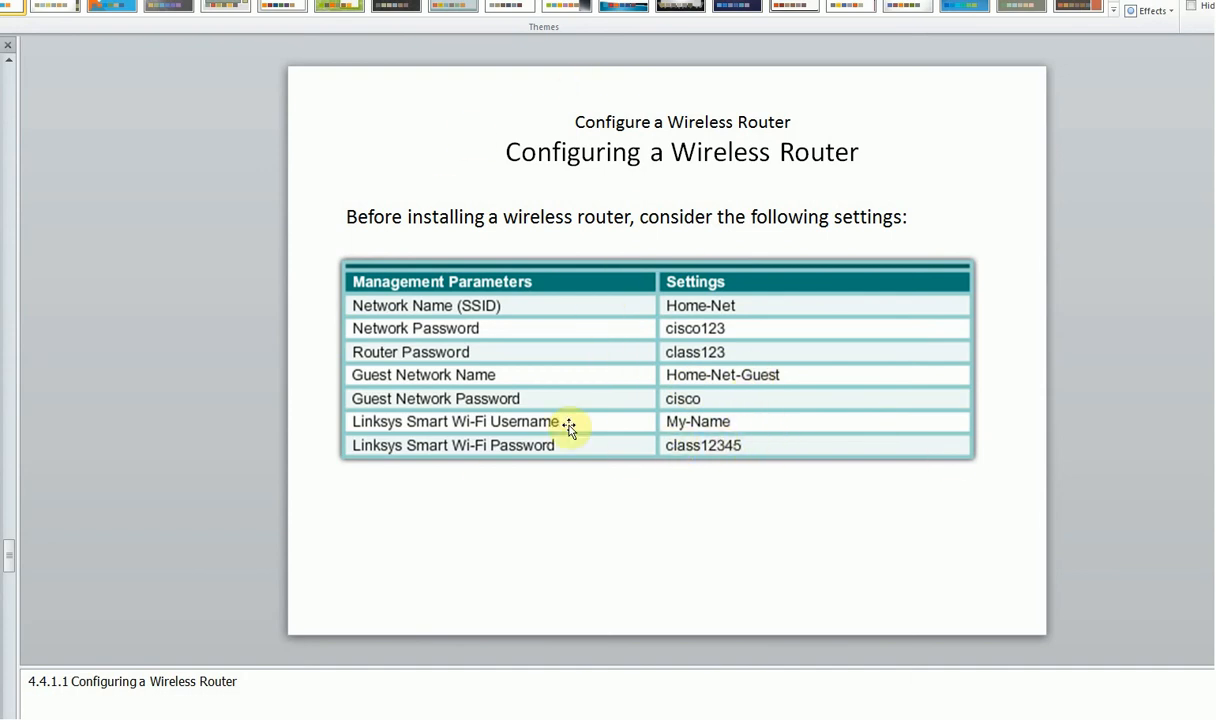
Scroll down from the wireless router settings table to the Implementation Plan slide.
scroll(737, 374, down, 1)
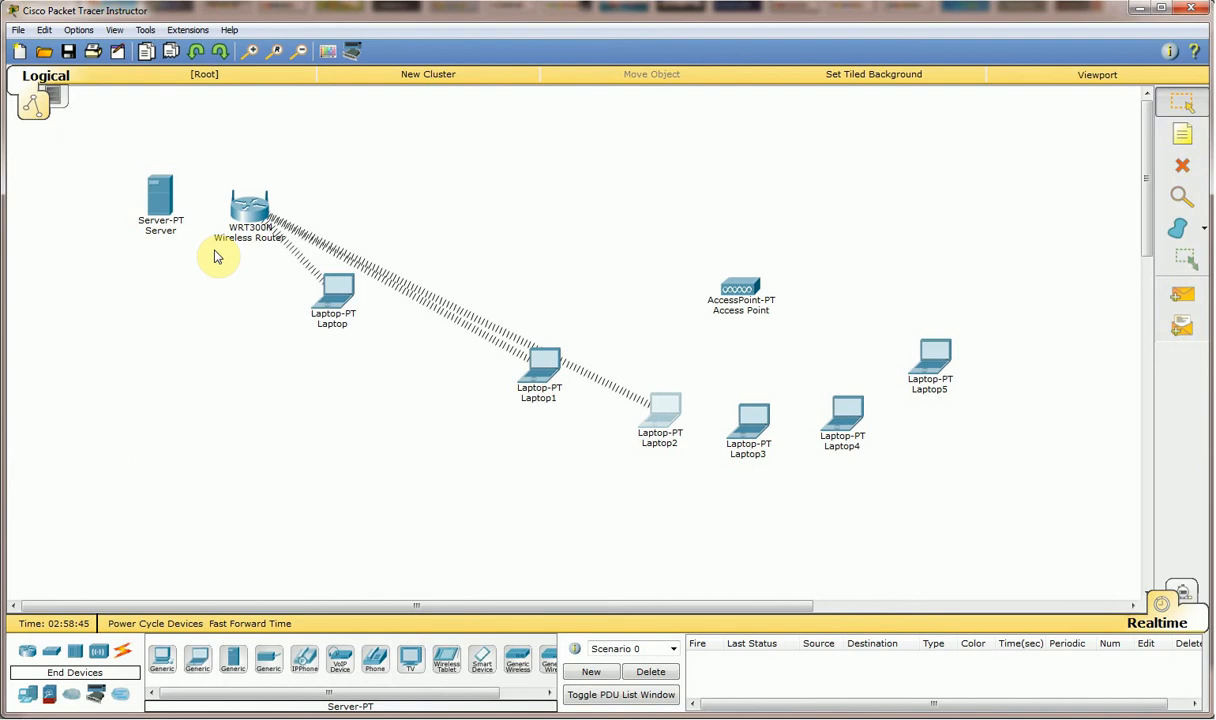
Cable the WRT300N router to the Server with an automatic connection and nudge both devices.
click(122, 652)
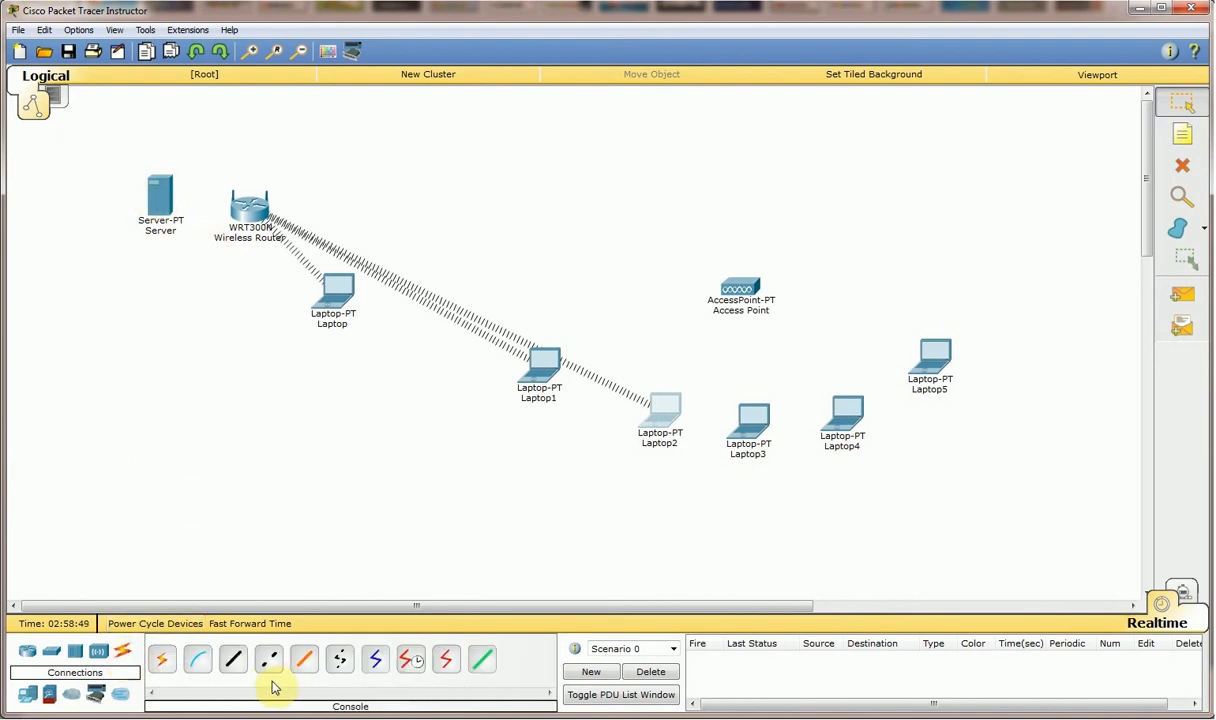
click(164, 664)
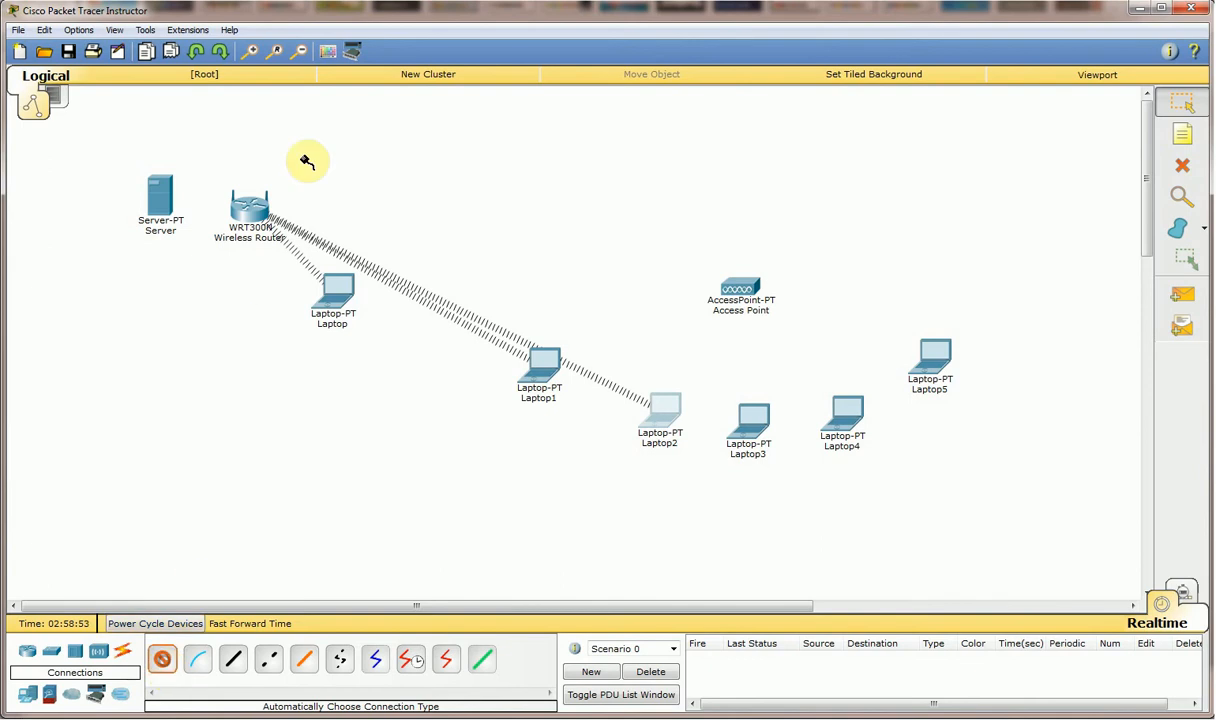
click(250, 205)
click(164, 203)
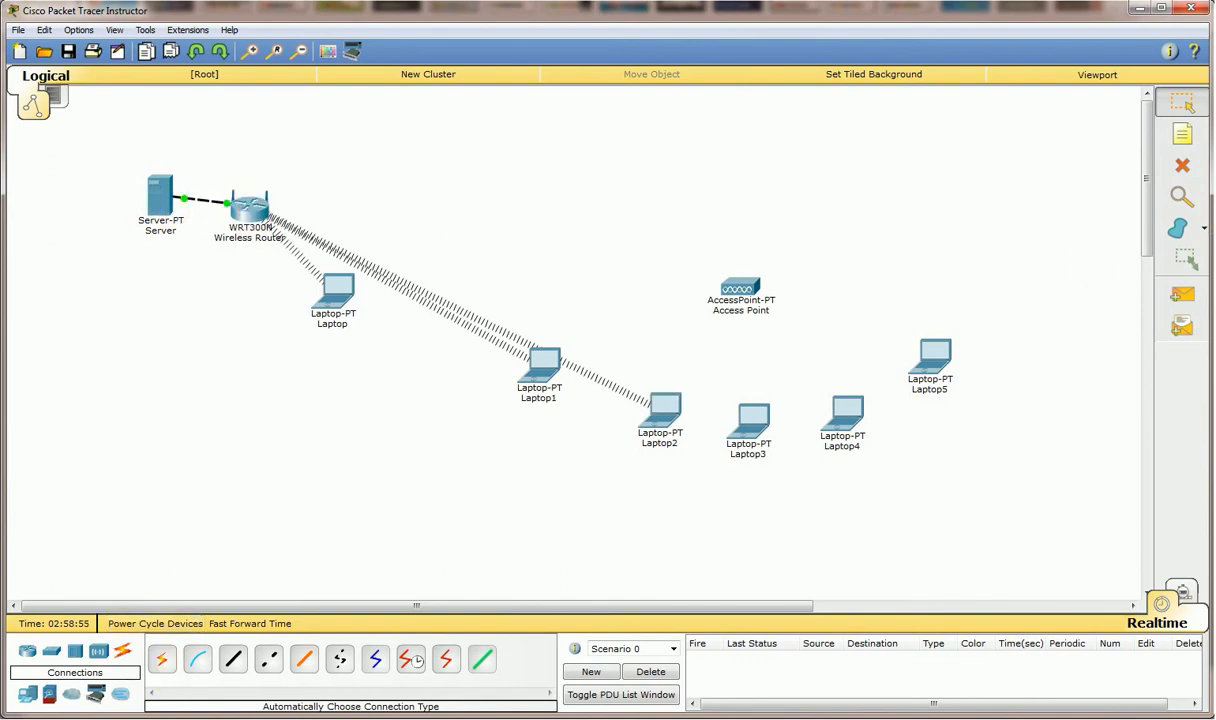
drag(250, 209, 264, 206)
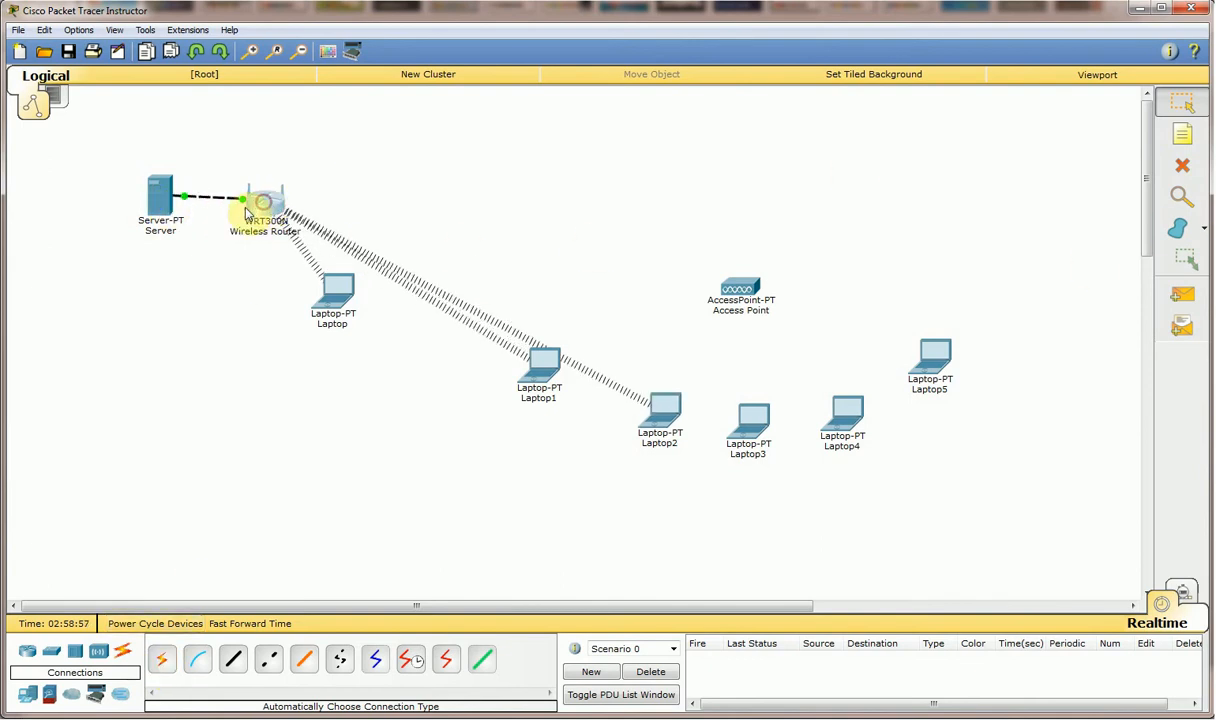
drag(158, 198, 158, 188)
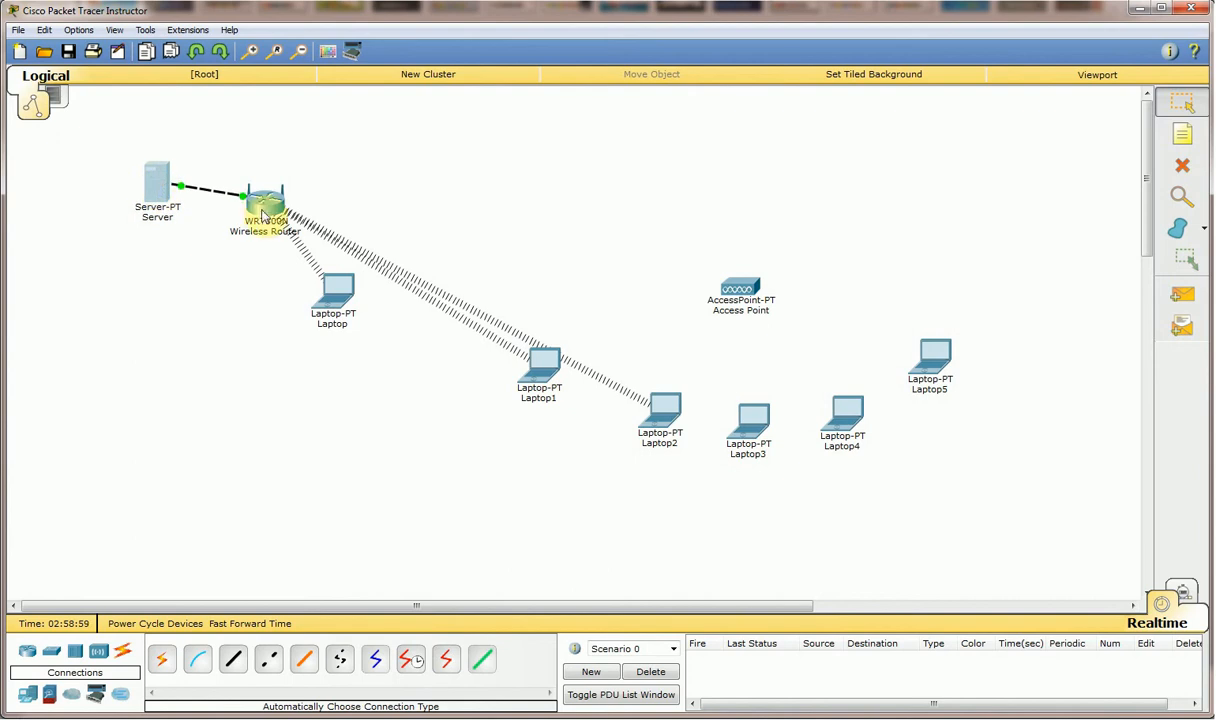
Open the wireless router's window, minimize a stray archive window, then close the router window.
double_click(268, 206)
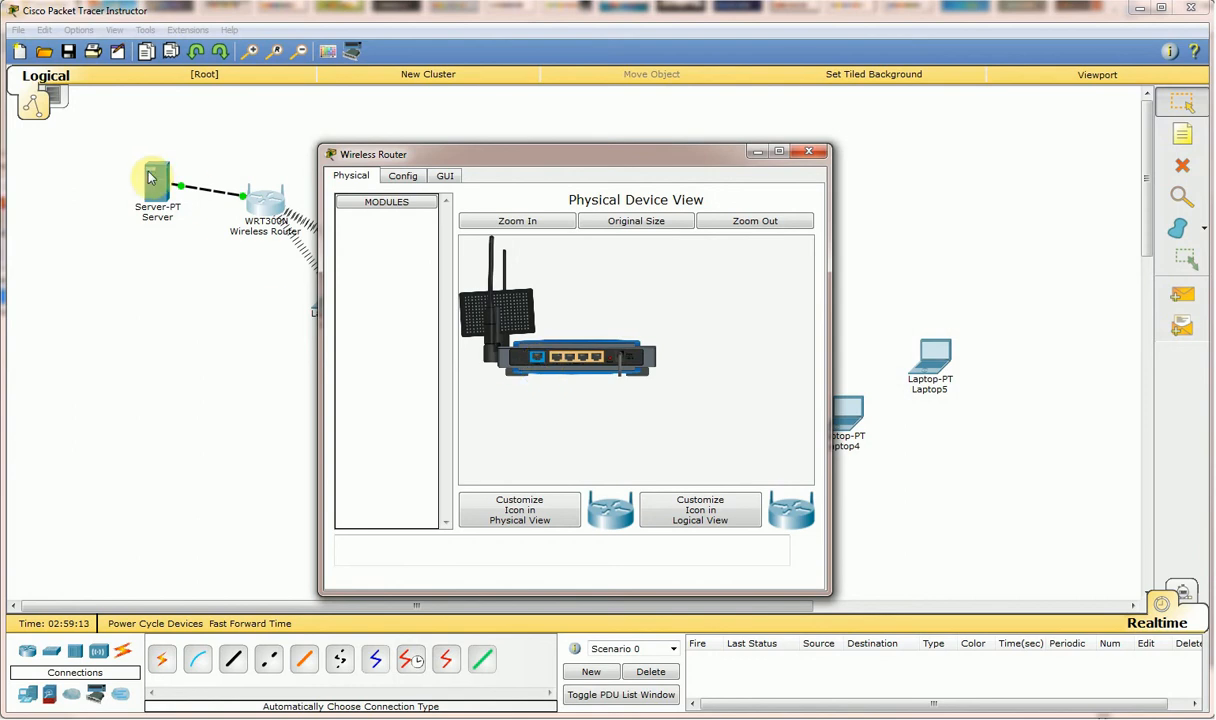
click(0, 168)
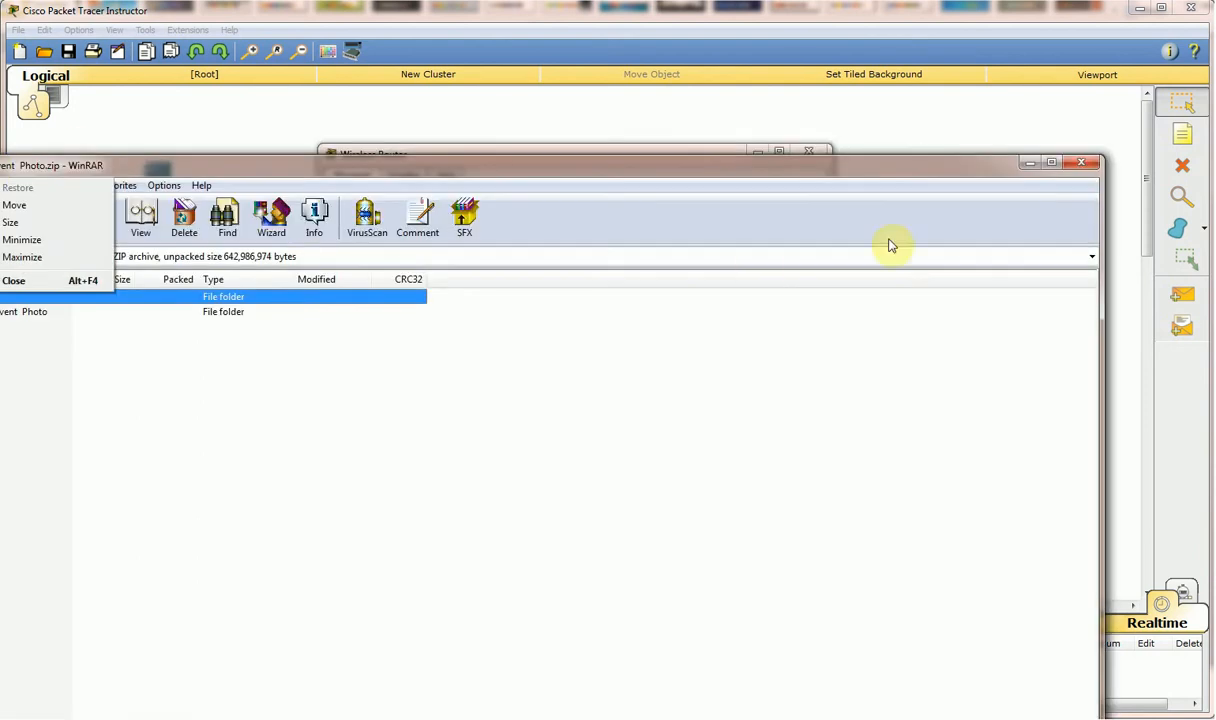
click(1035, 162)
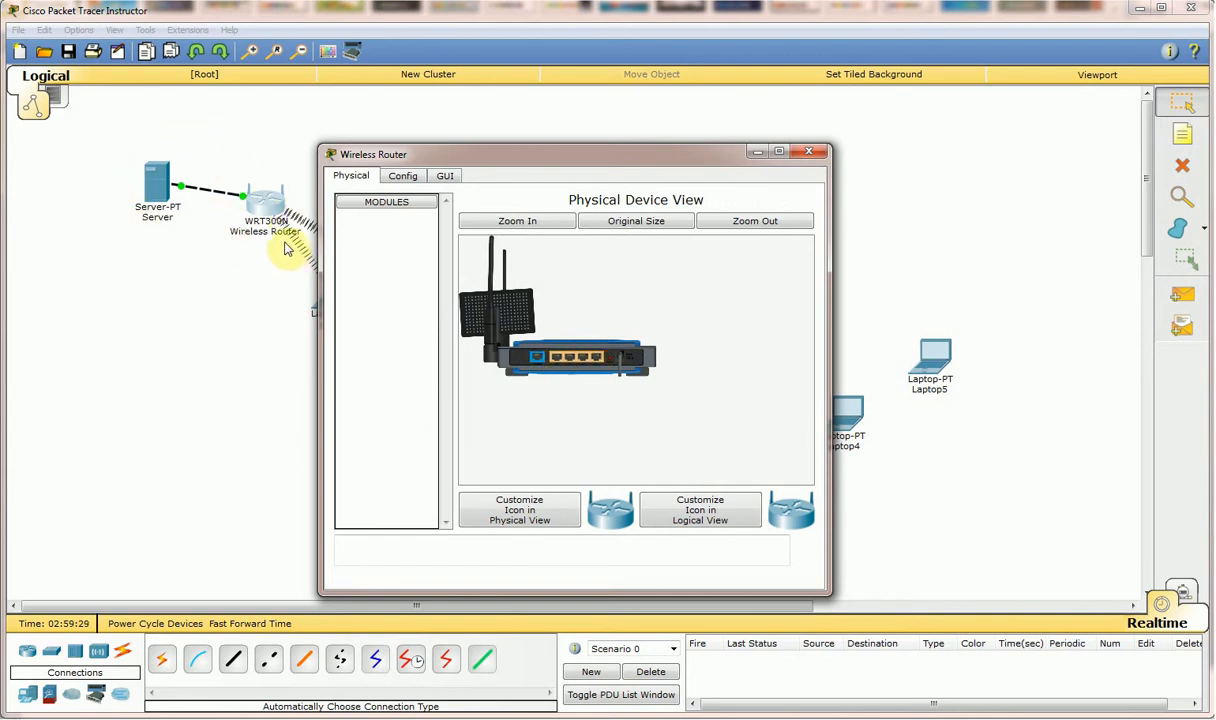
click(818, 151)
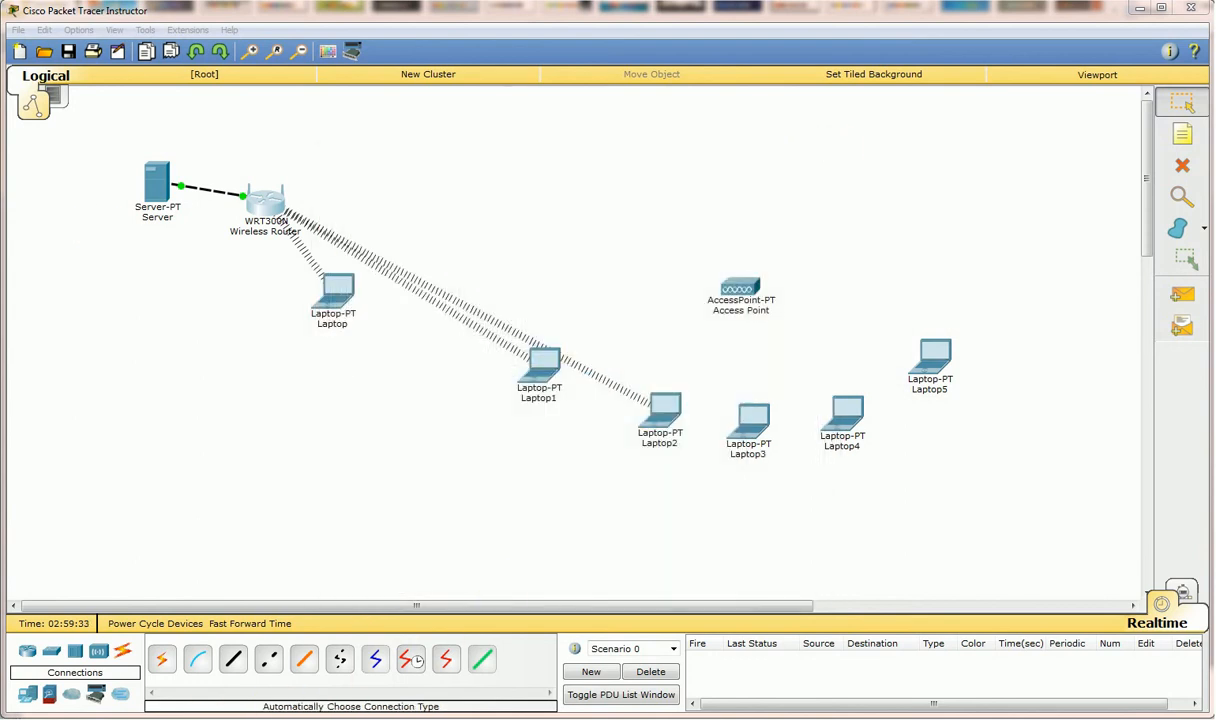
Cable the Access Point to the WRT300N, reposition both, and fast-forward time for the link.
click(161, 659)
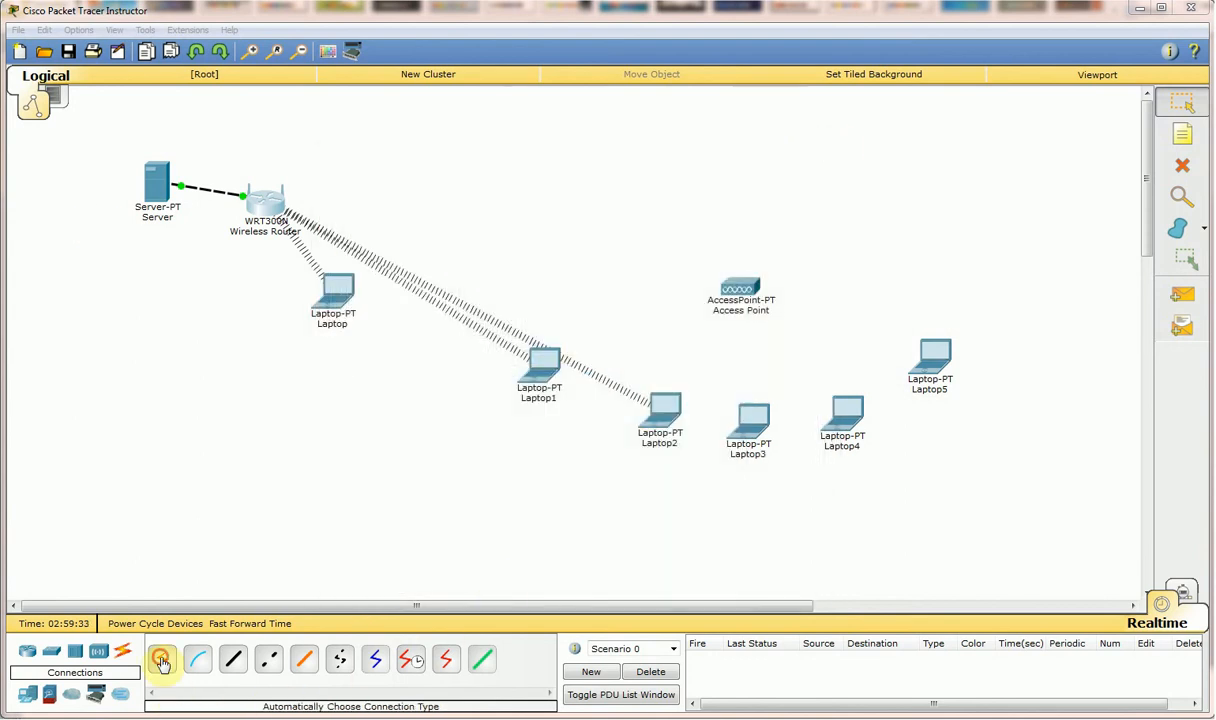
click(738, 286)
click(268, 202)
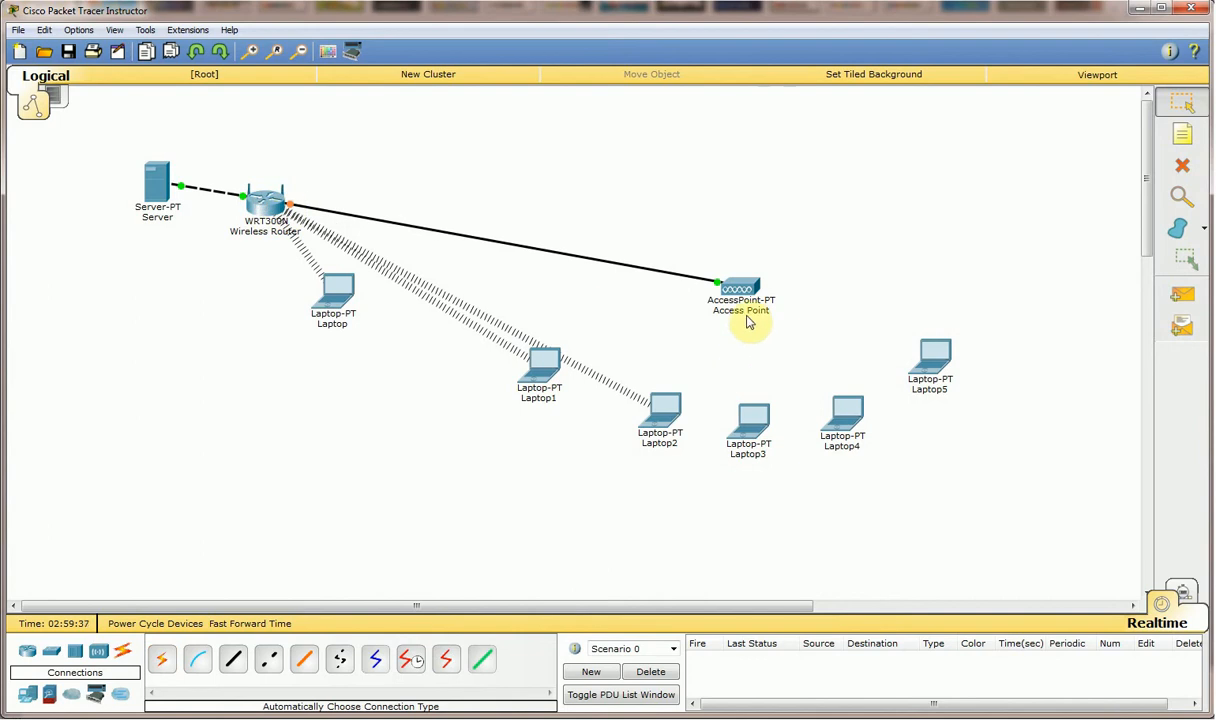
drag(740, 287, 721, 274)
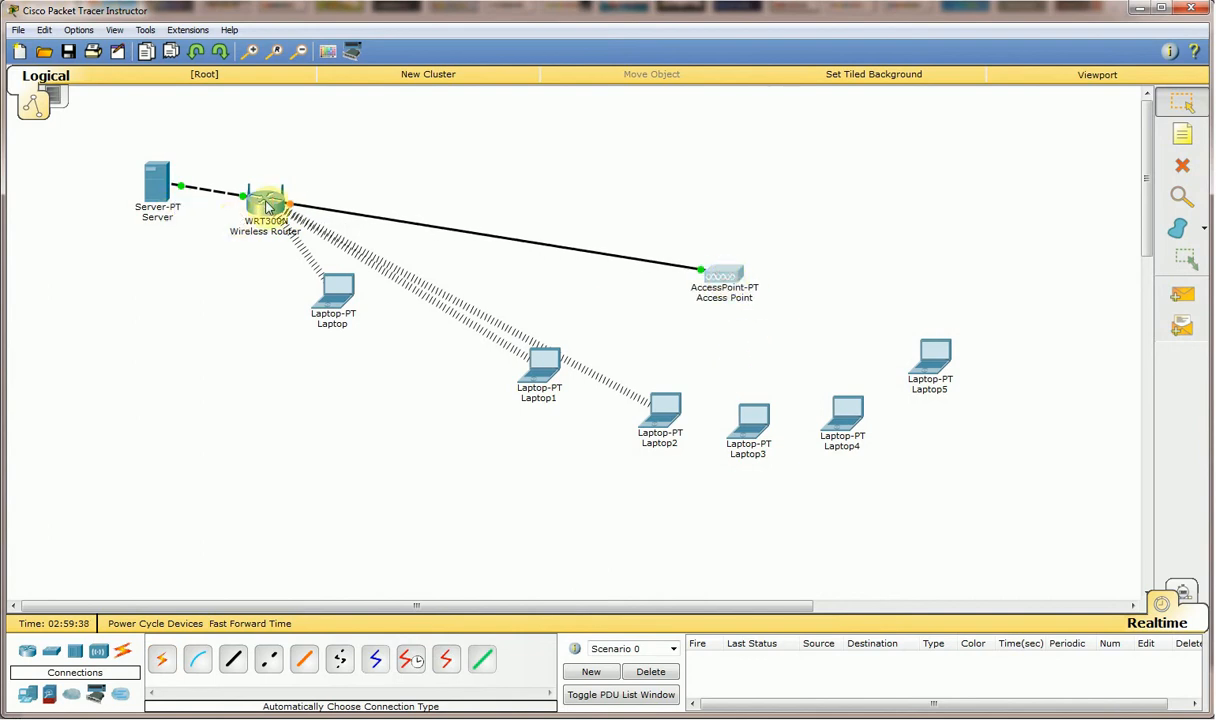
drag(268, 204, 304, 199)
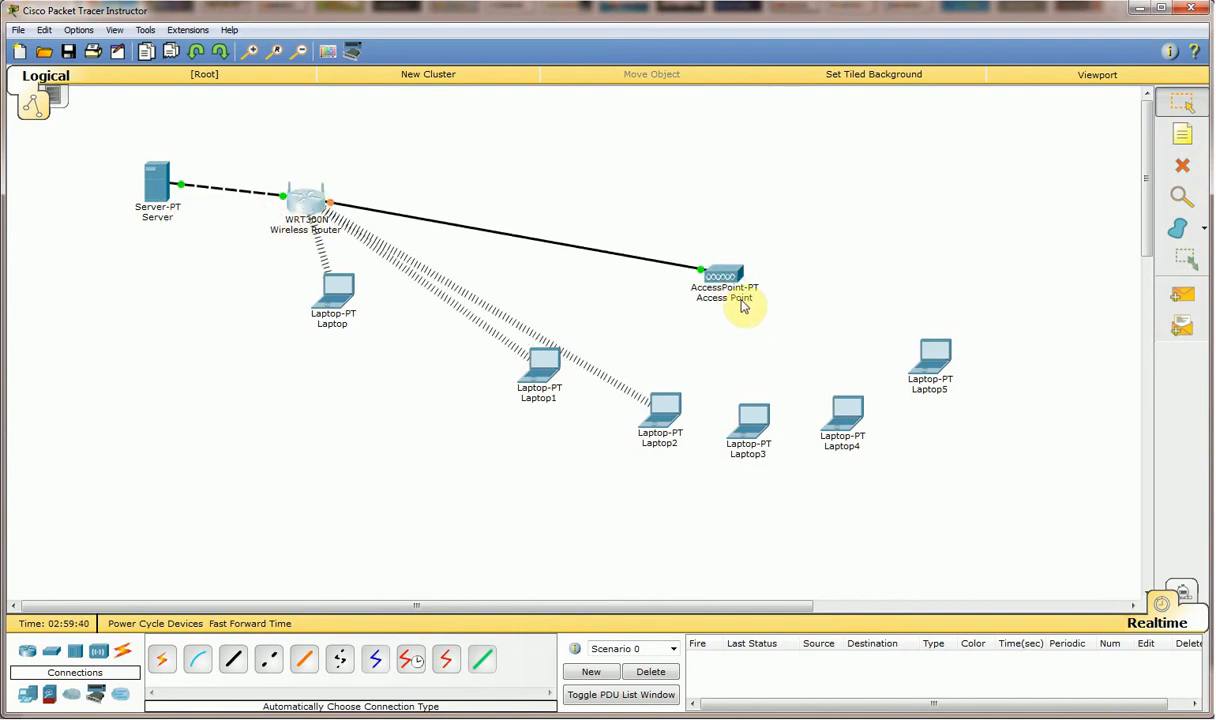
drag(728, 276, 719, 265)
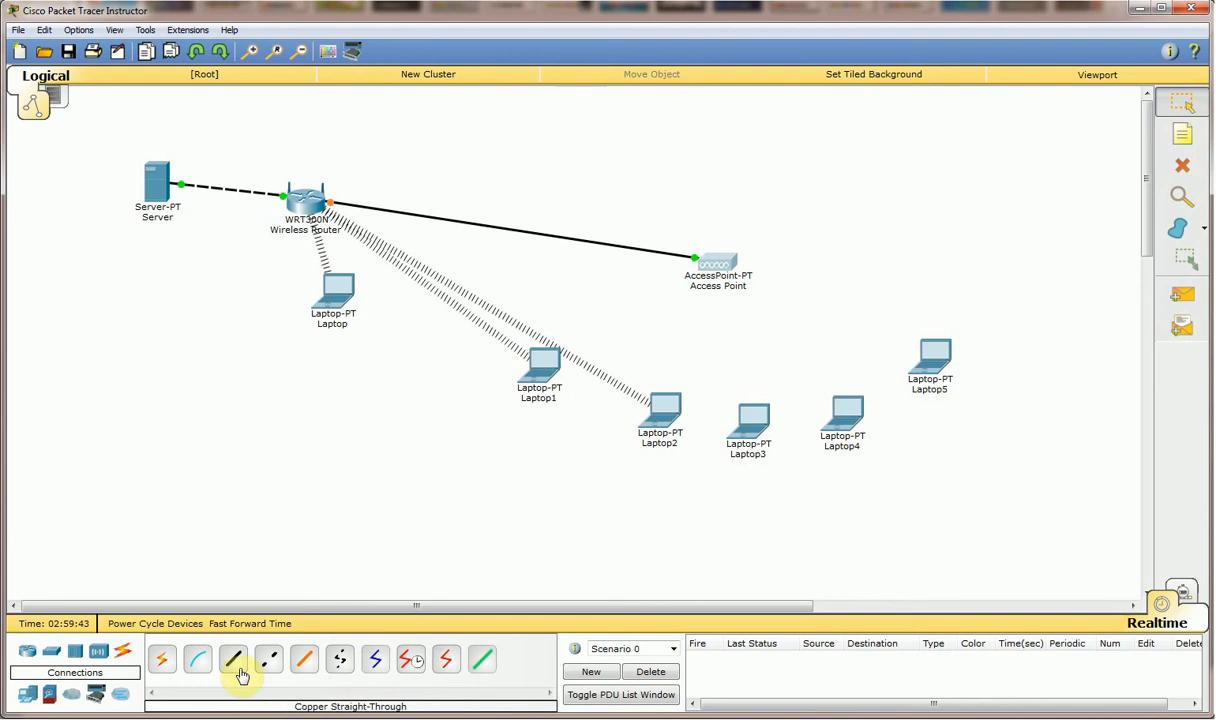
click(255, 630)
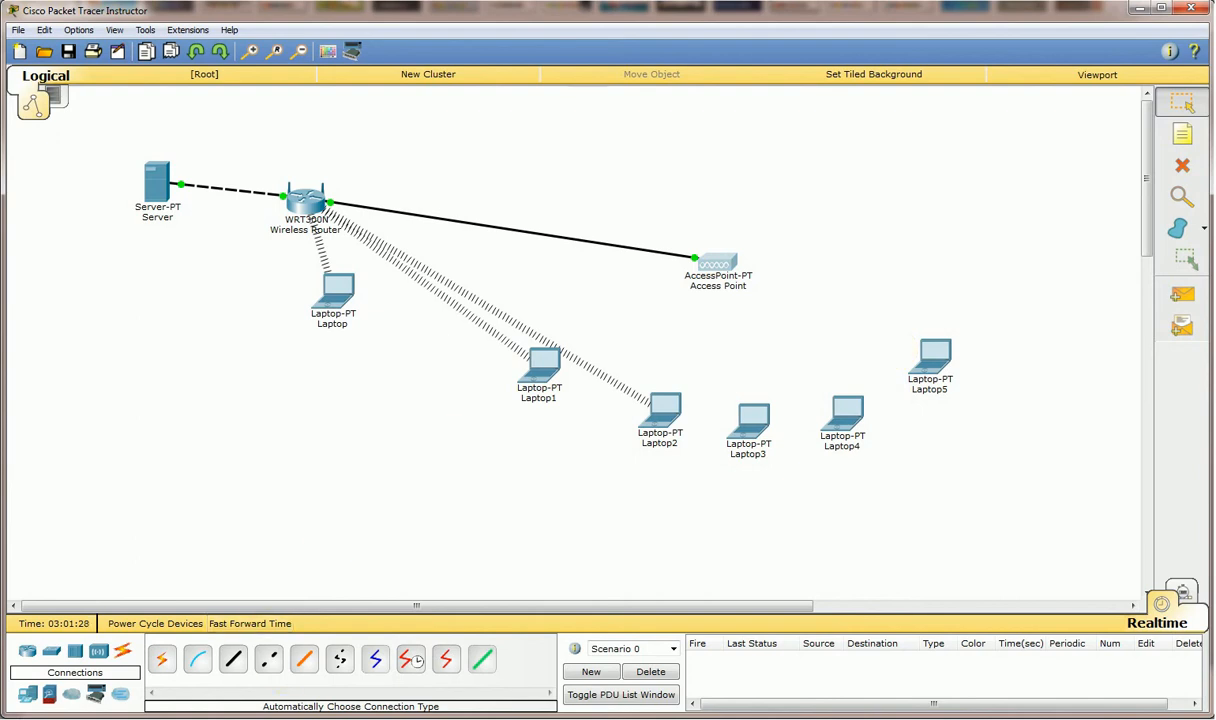
Clear the Firefox downloads list and bring Packet Tracer back over the router setup page.
click(87, 719)
click(120, 678)
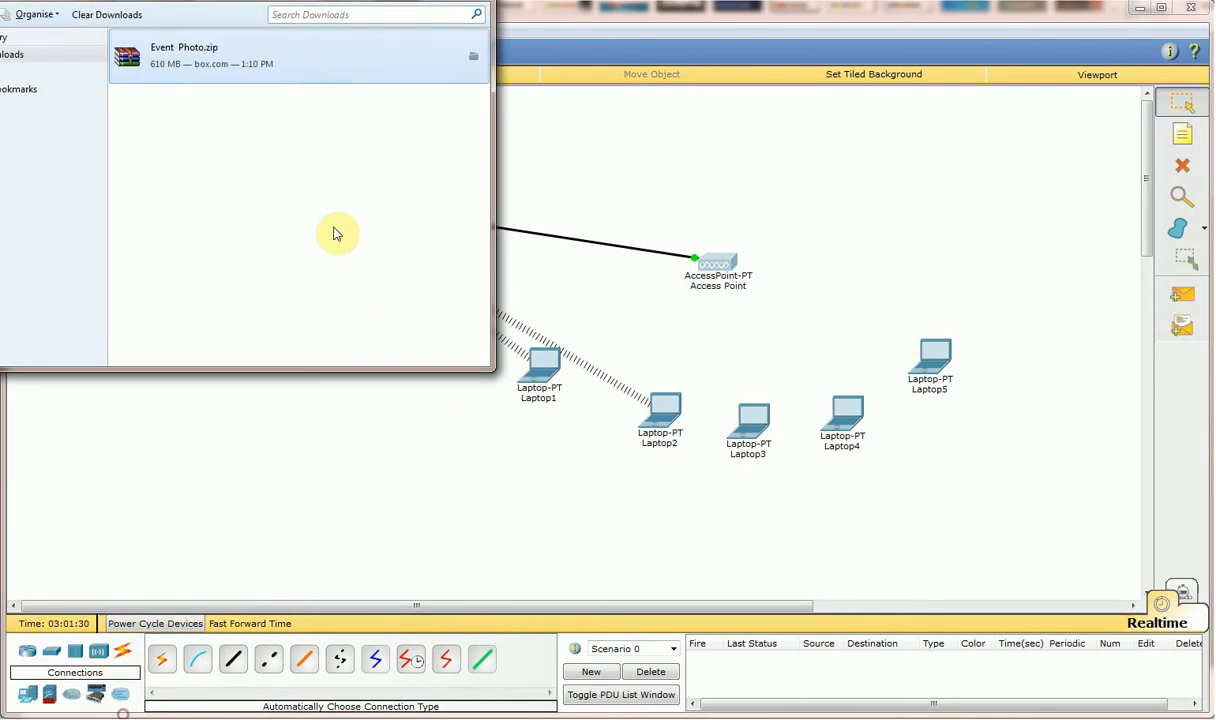
click(101, 14)
click(468, 1)
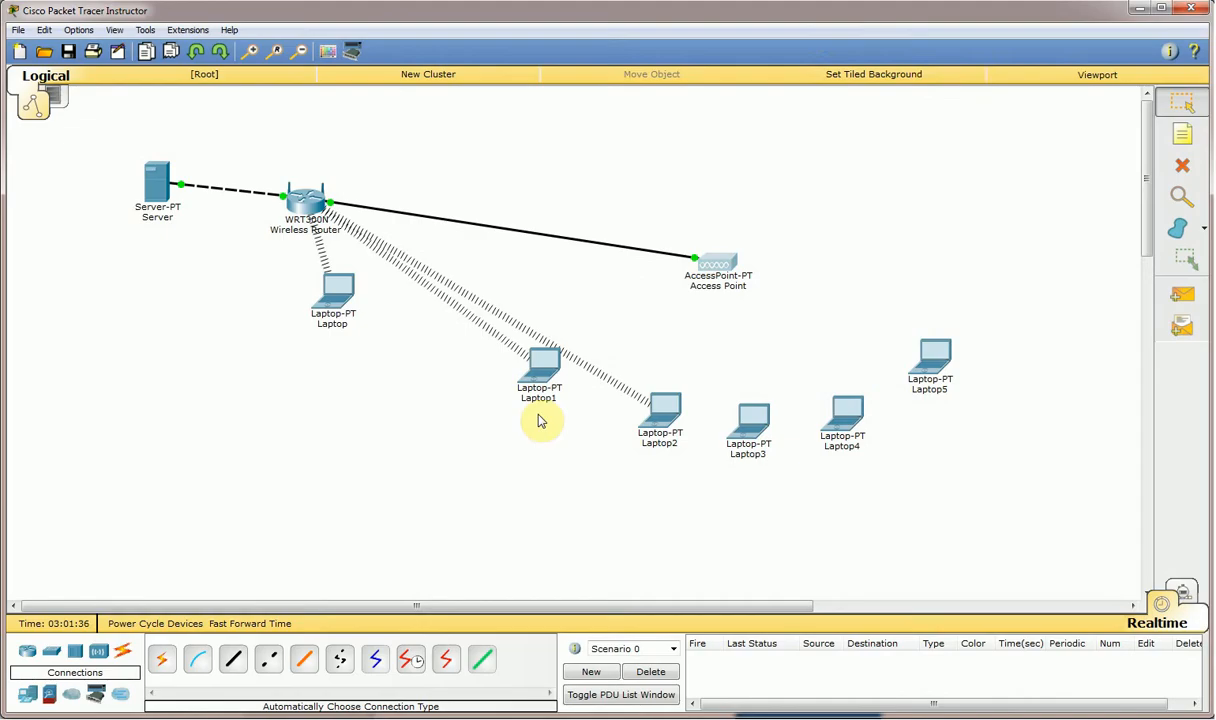
drag(814, 18, 1060, 282)
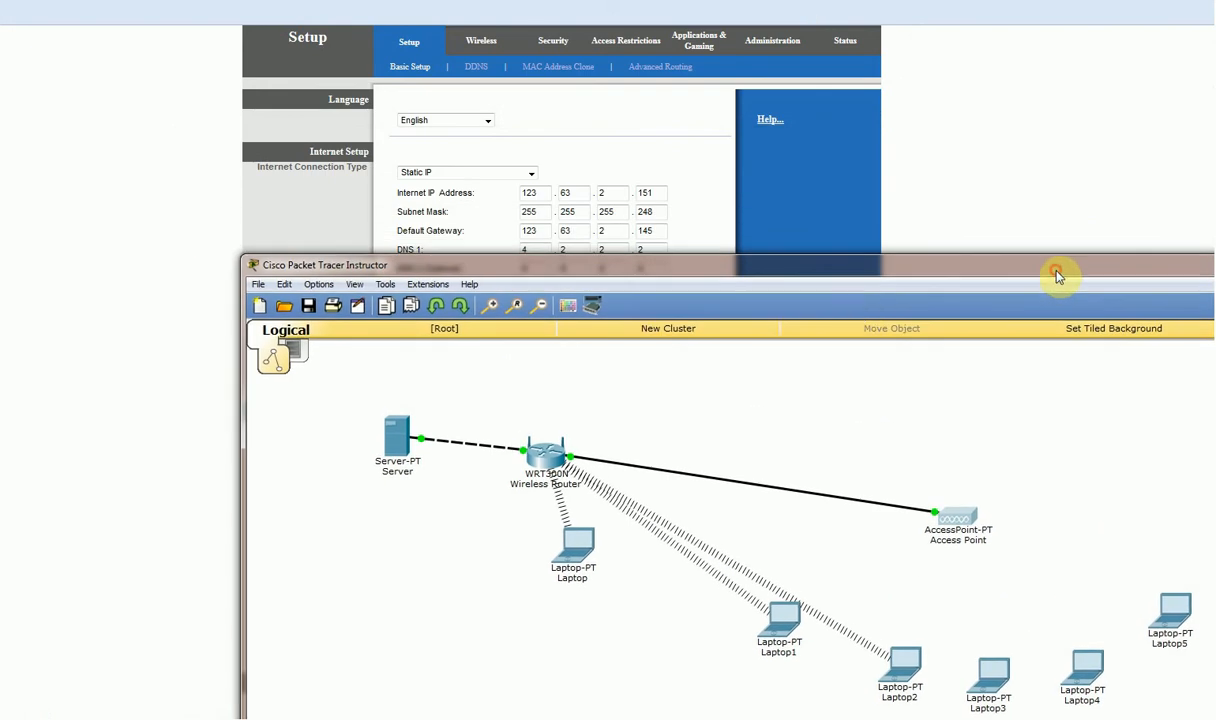
In the Server's Desktop IP Configuration, enter IP 123.63.2.151 and dismiss the invalid-IP error.
click(396, 440)
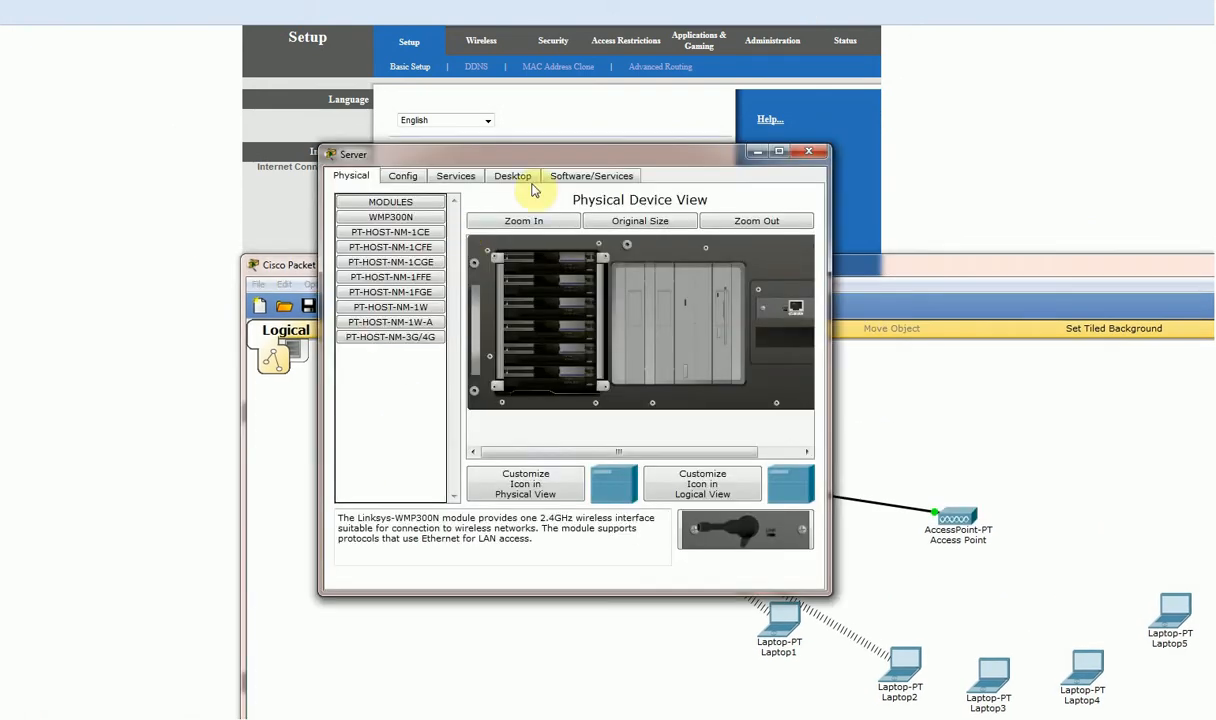
drag(552, 160, 714, 280)
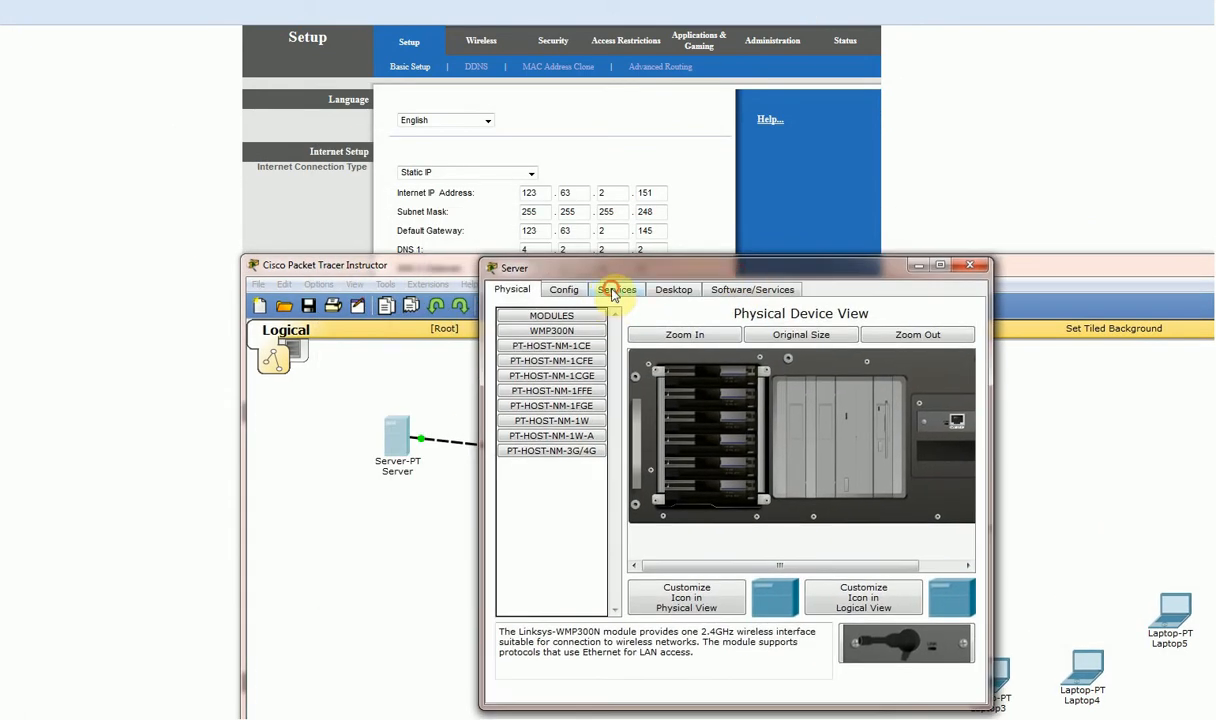
click(616, 289)
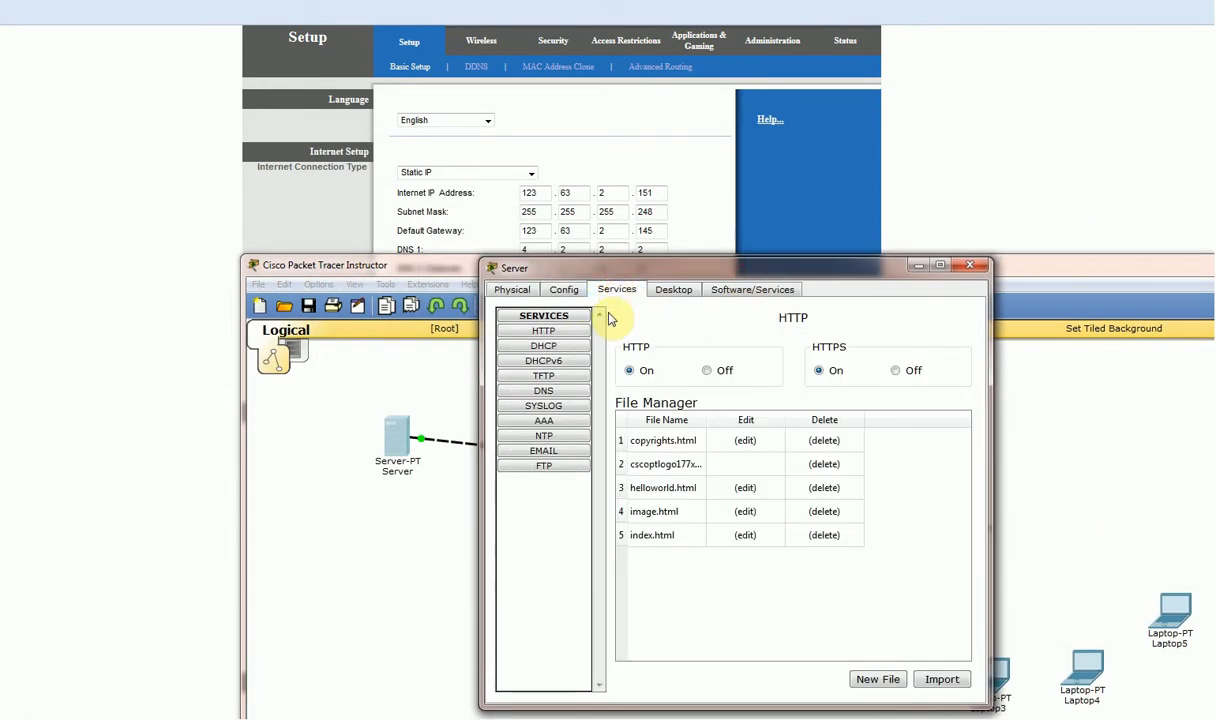
click(673, 289)
click(543, 365)
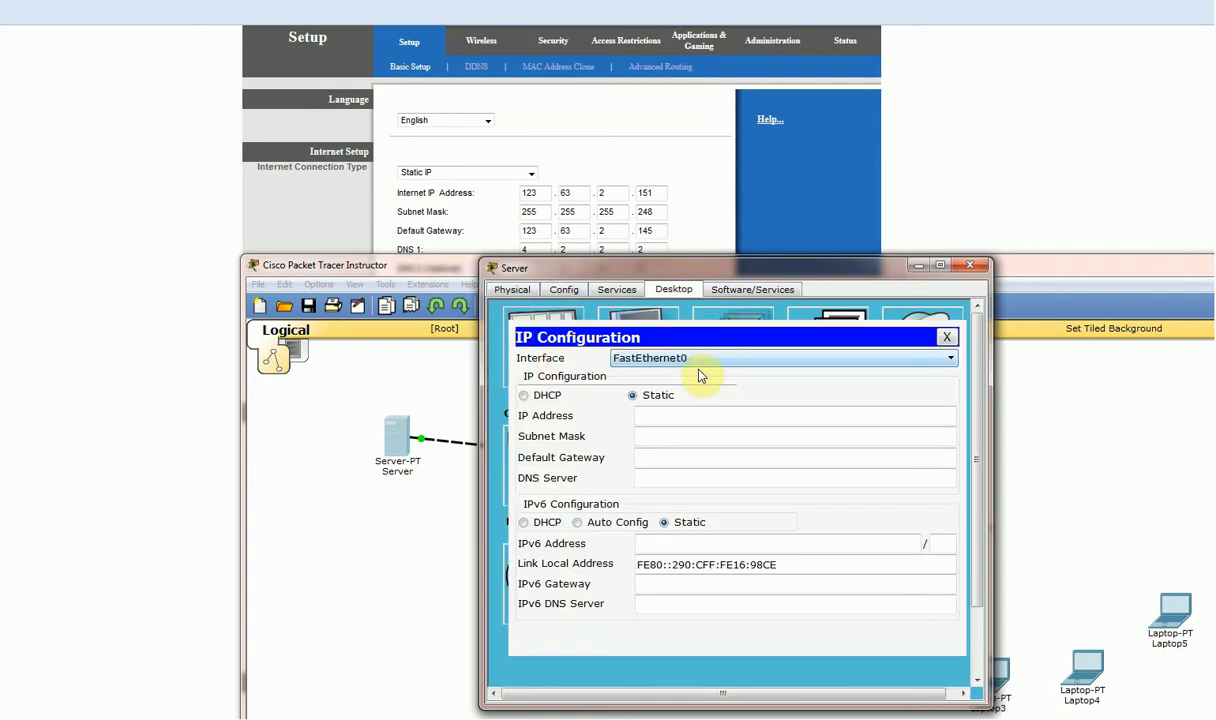
click(667, 416)
key(Return)
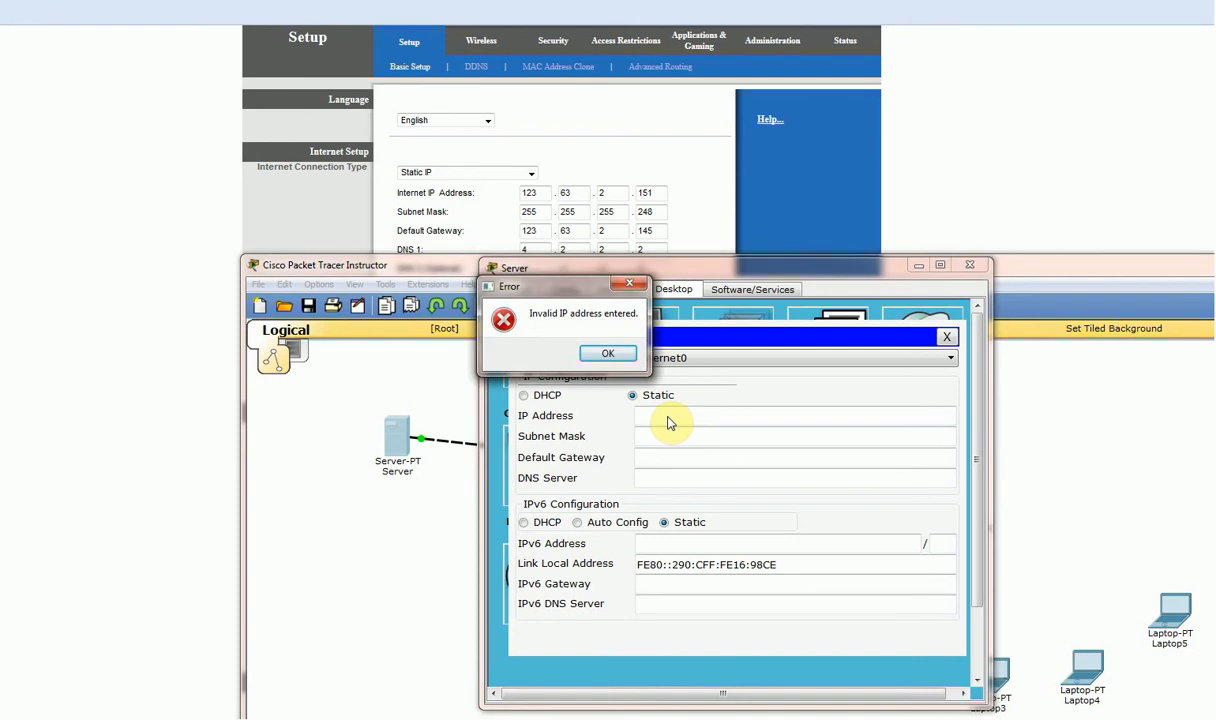
key(Return)
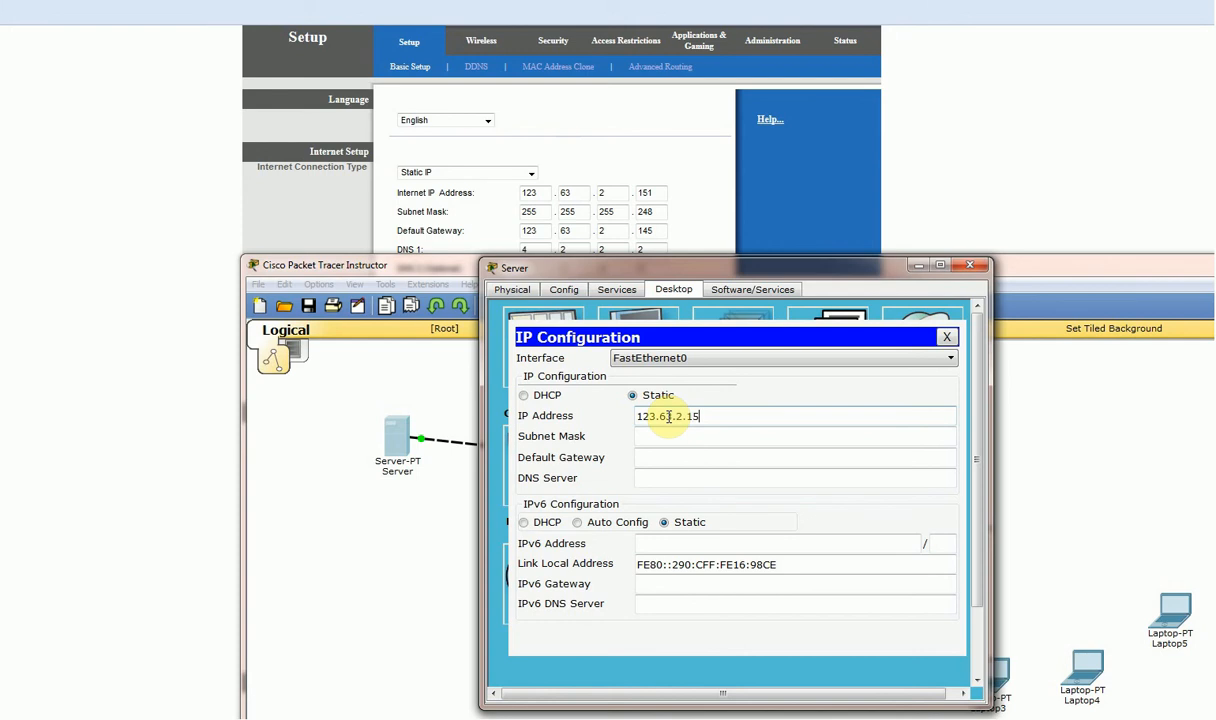
Enter subnet mask 255.255.255.248, then dismiss the invalid-address errors that blank both fields.
click(666, 440)
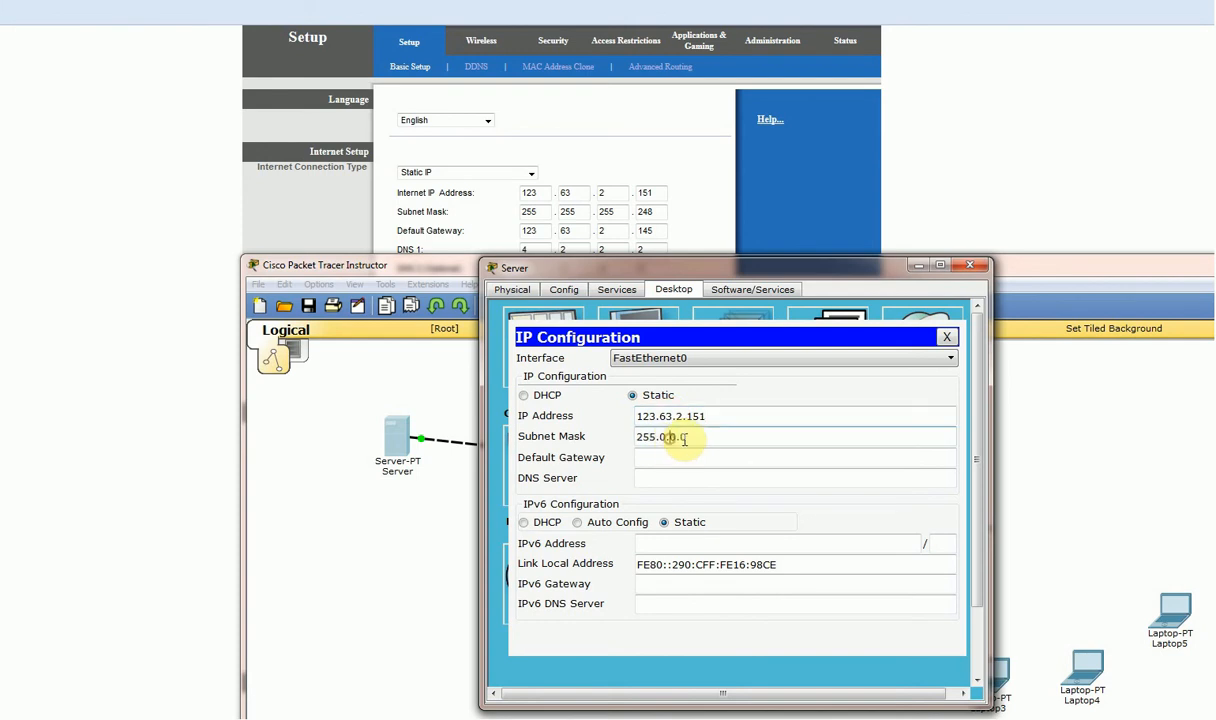
drag(659, 437, 744, 427)
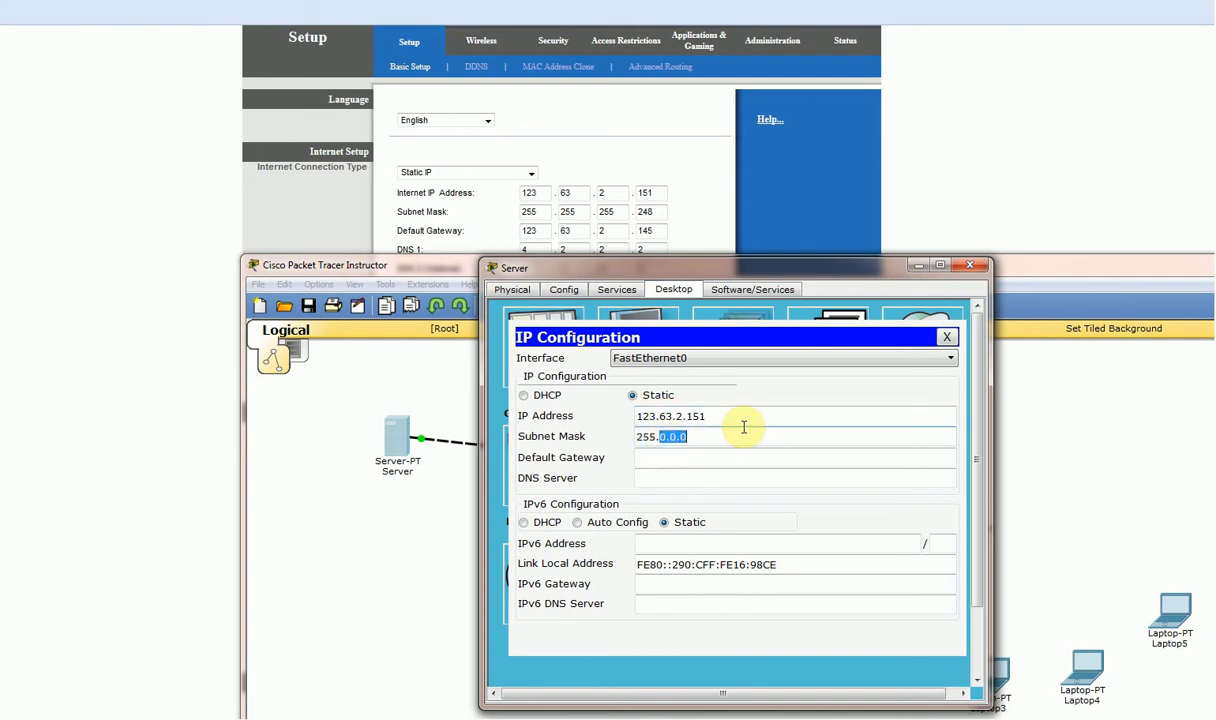
text(255)
click(650, 397)
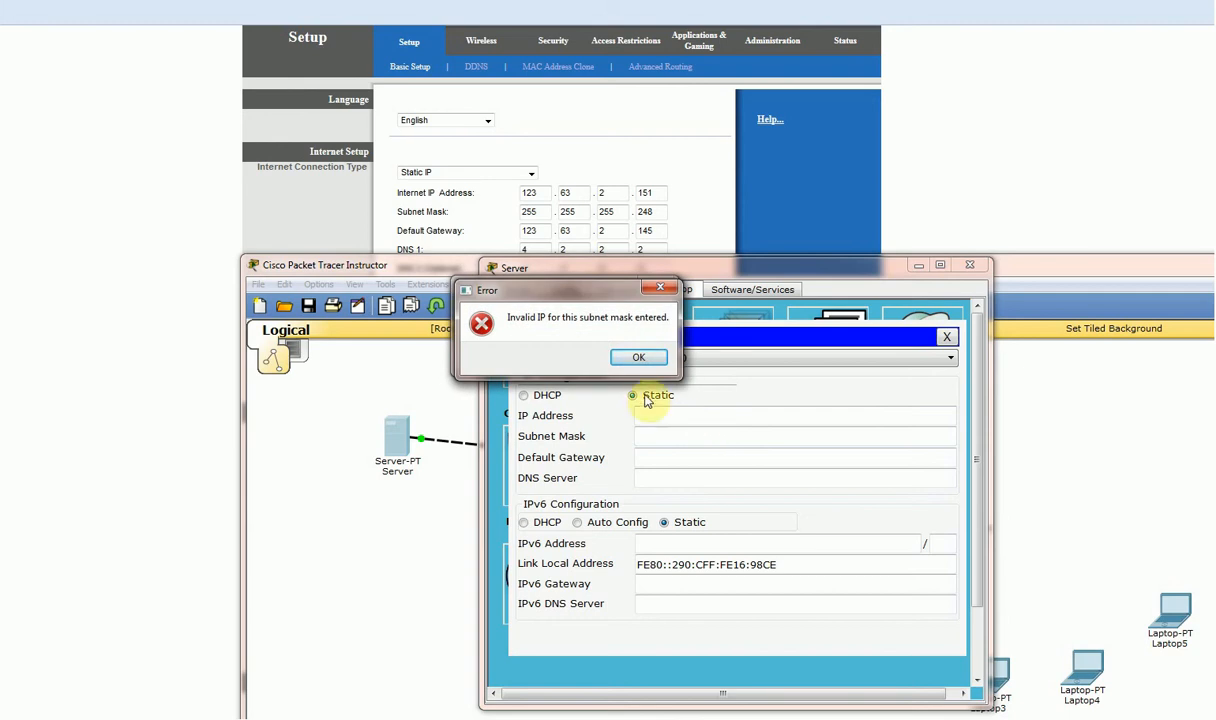
click(638, 357)
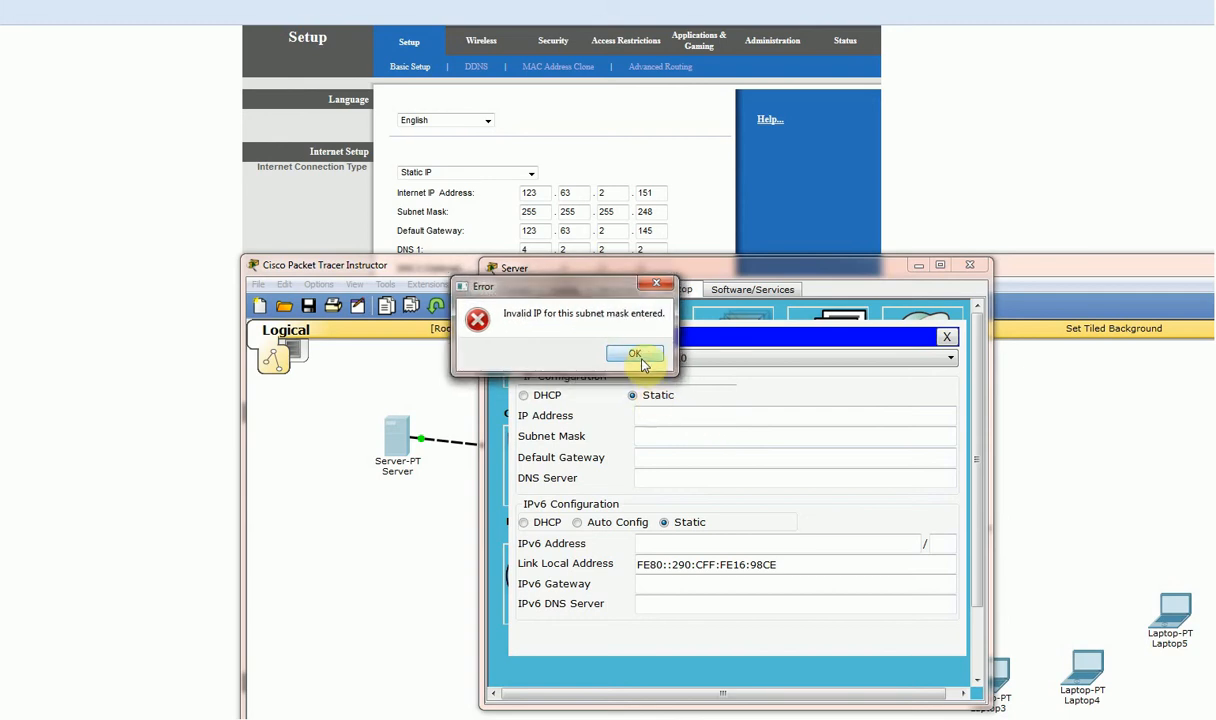
click(636, 356)
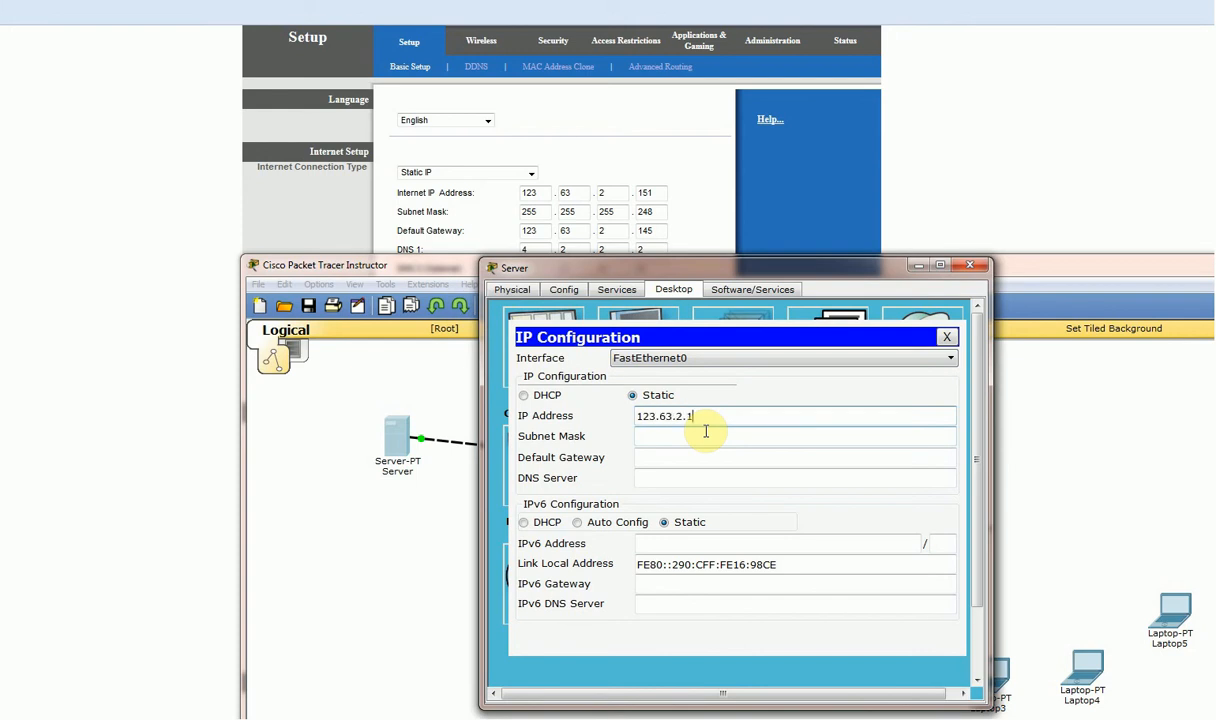
click(705, 436)
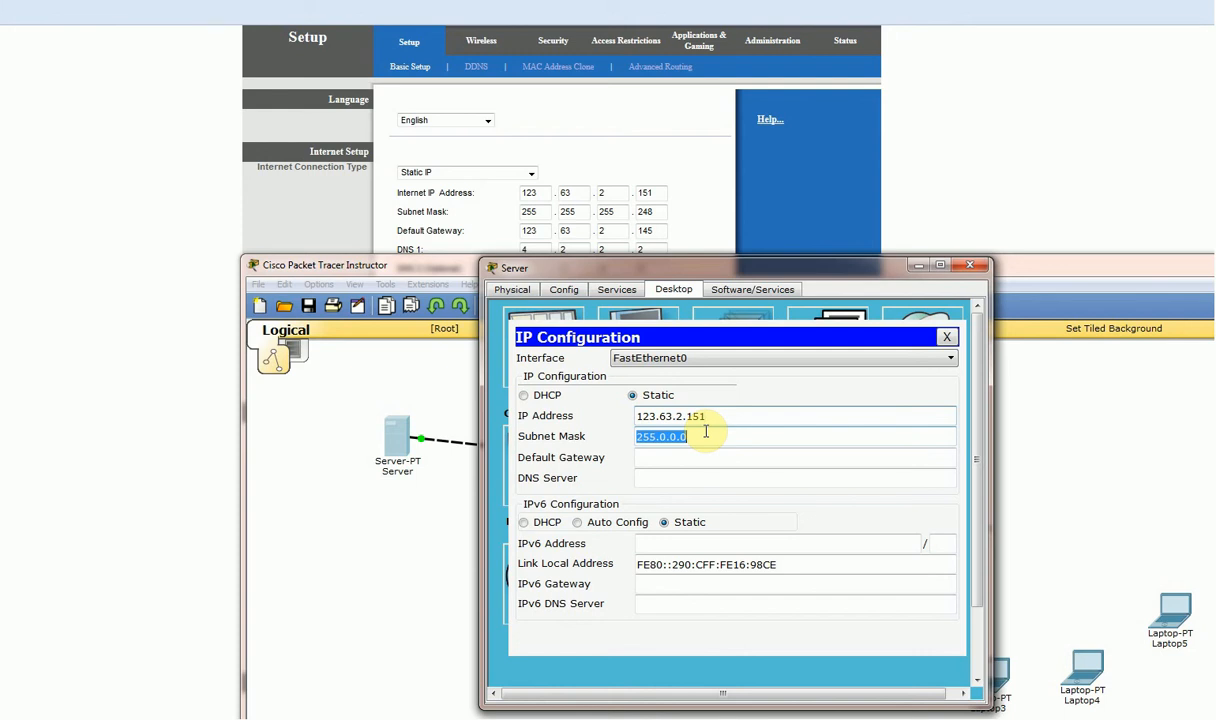
text(255)
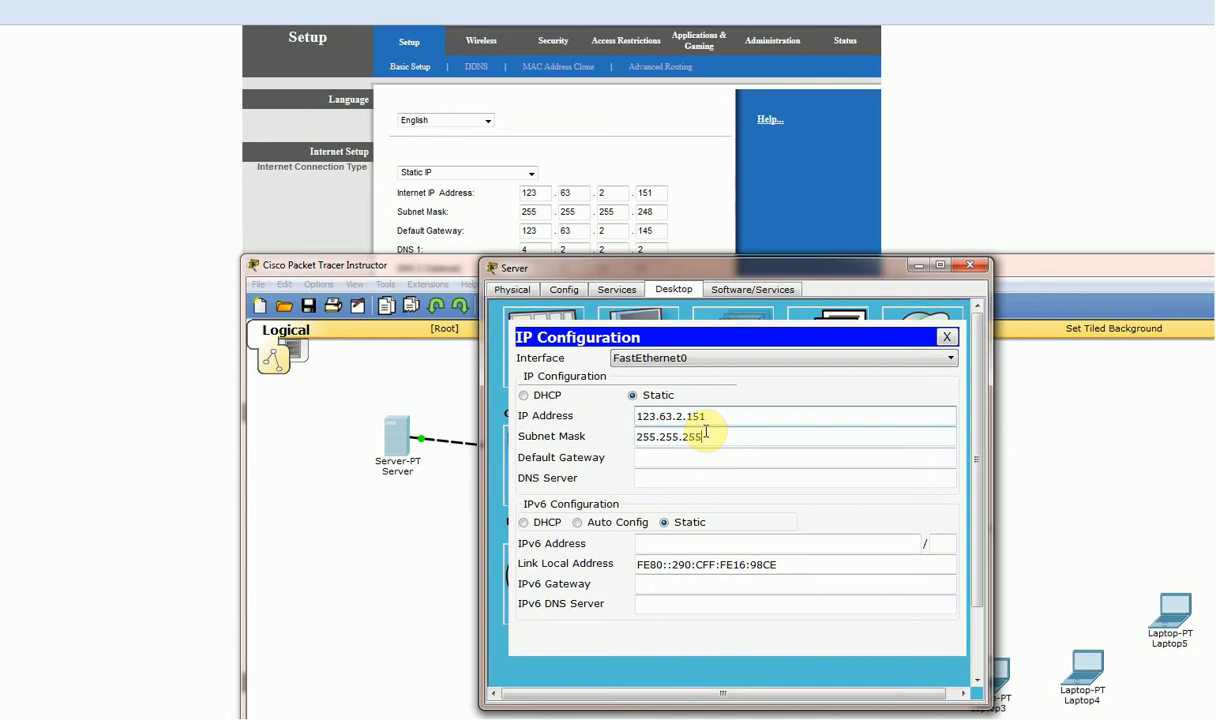
text(.255.255.248)
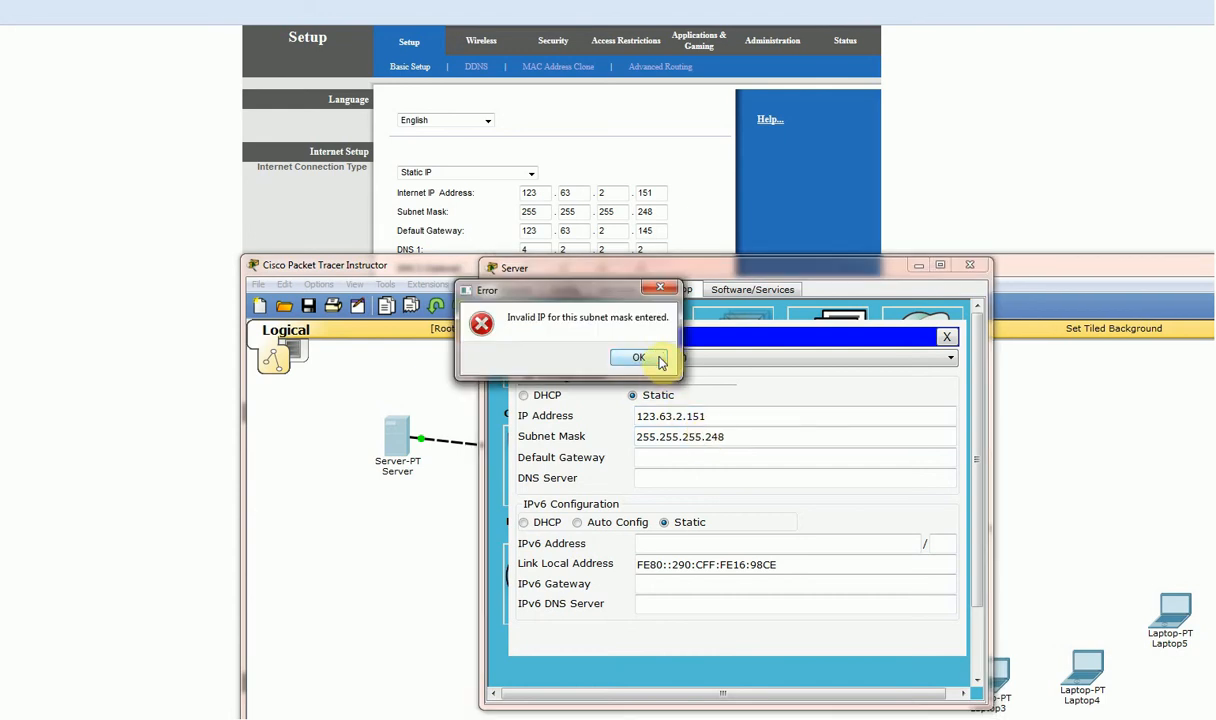
click(640, 358)
click(669, 413)
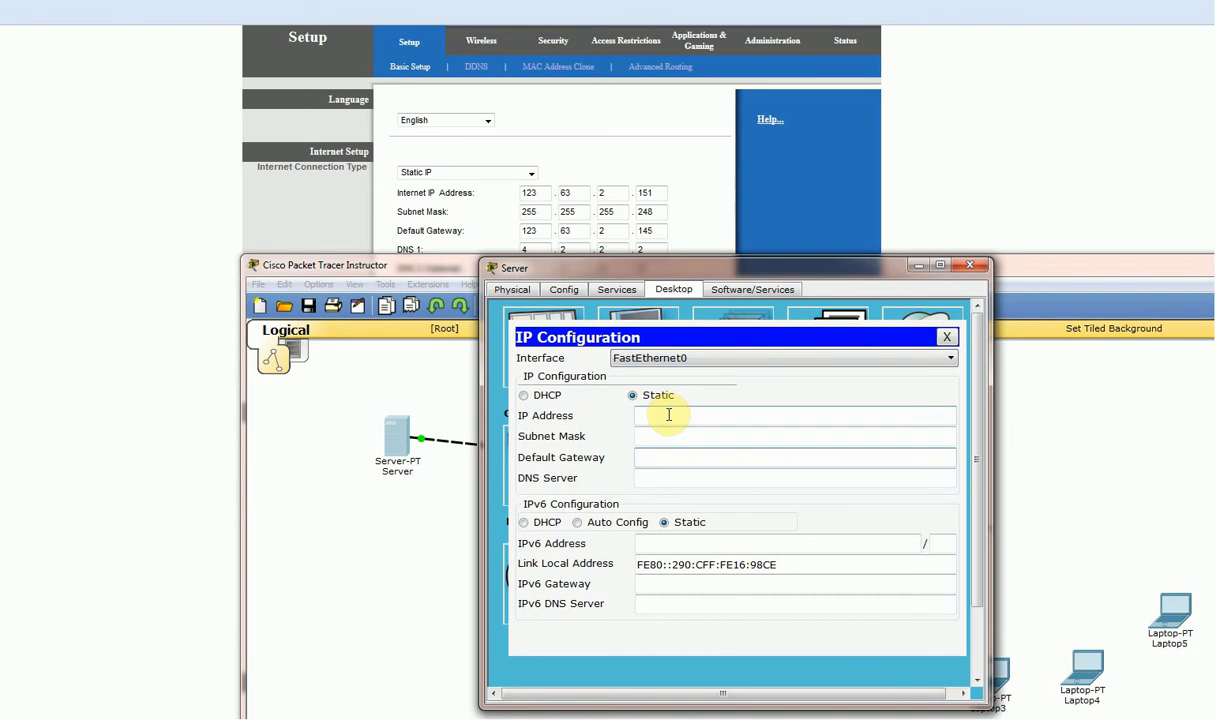
Fill in Server IP 10.0.0.1, mask 255.255.255.0, gateway 10.0.0.2, and close the Server window.
click(667, 413)
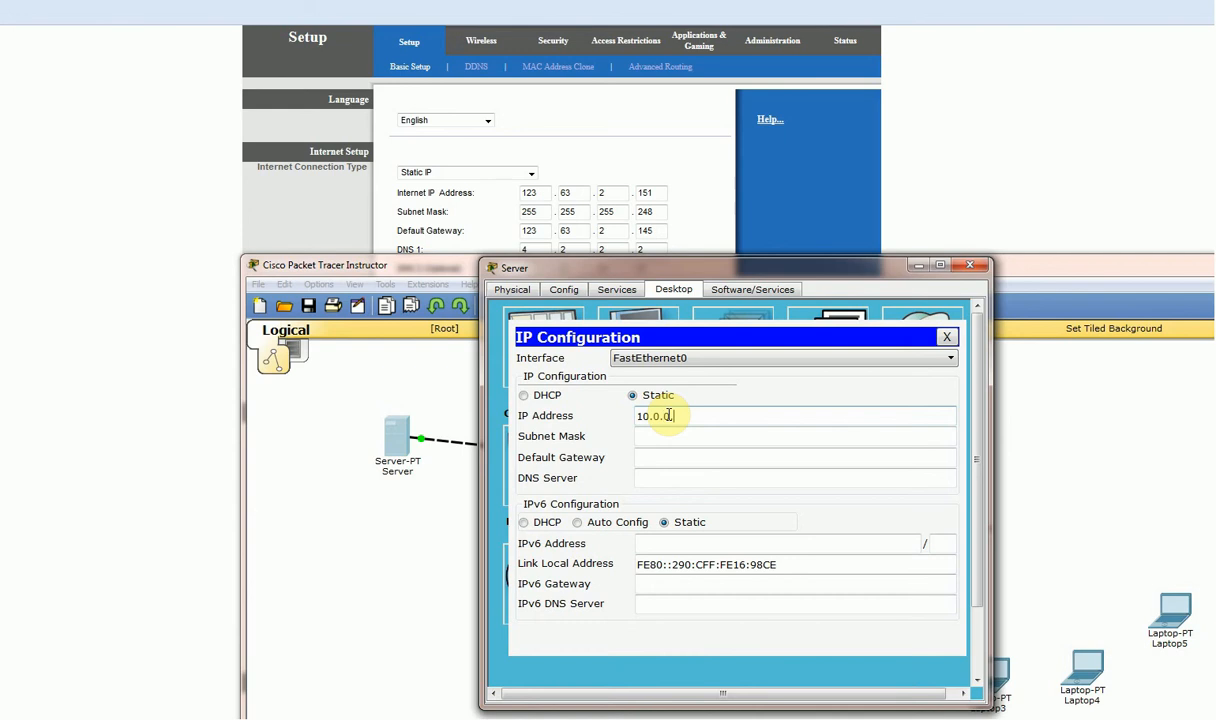
text(10.0.0.1)
click(651, 436)
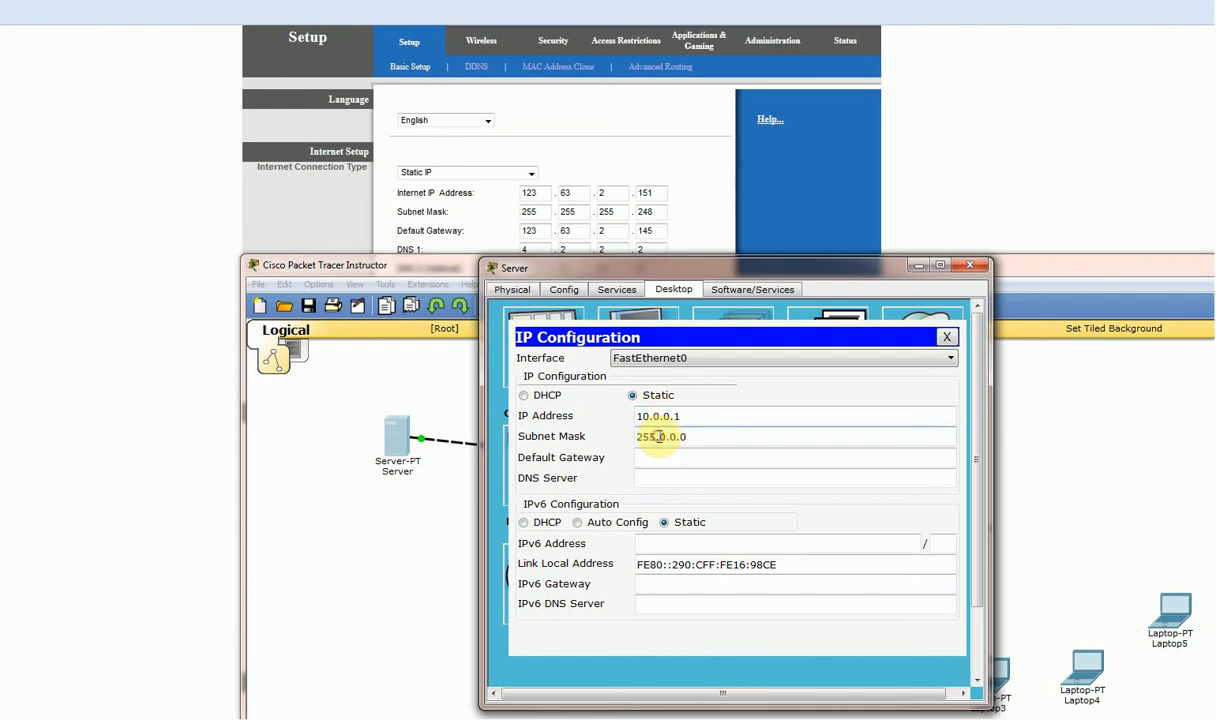
drag(659, 436, 733, 435)
text(255.255.)
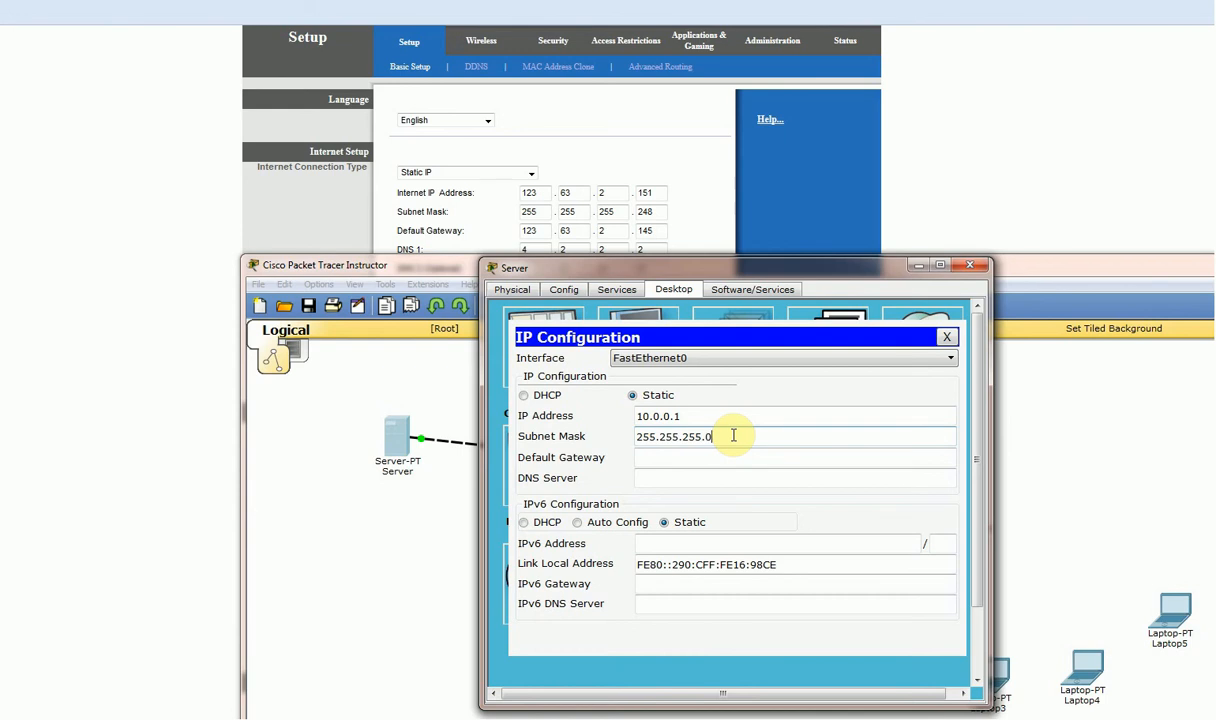
key(Tab)
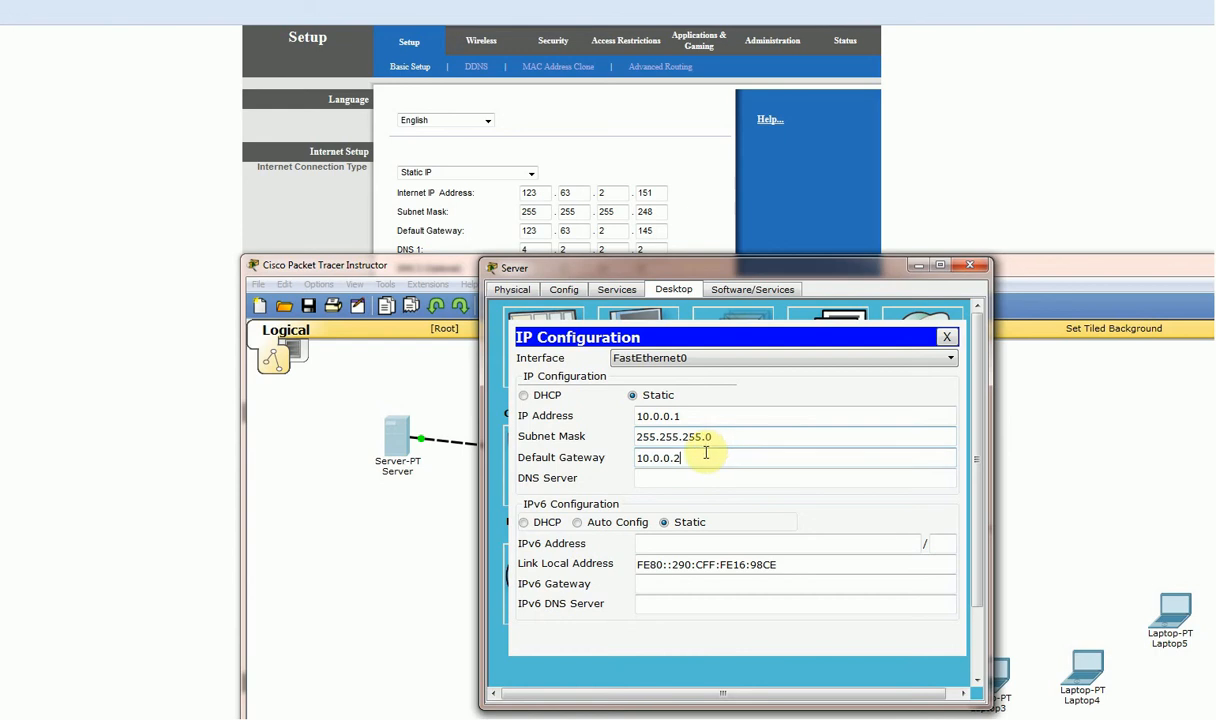
drag(703, 452, 600, 468)
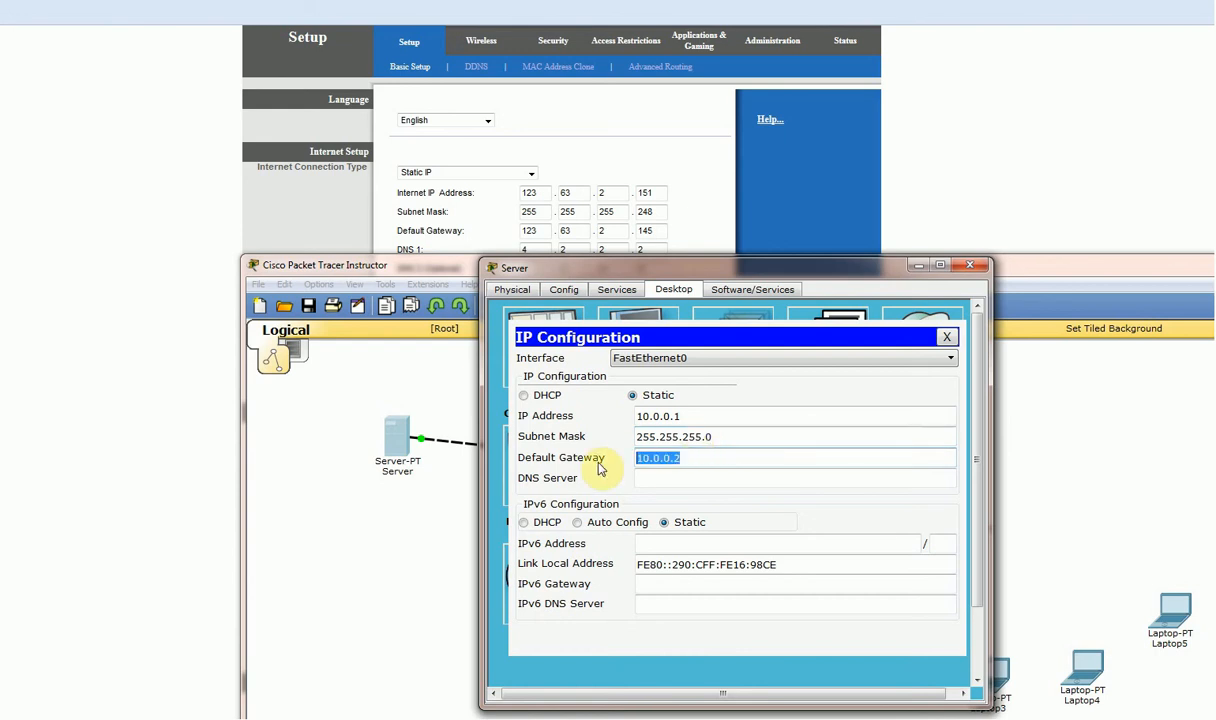
click(969, 265)
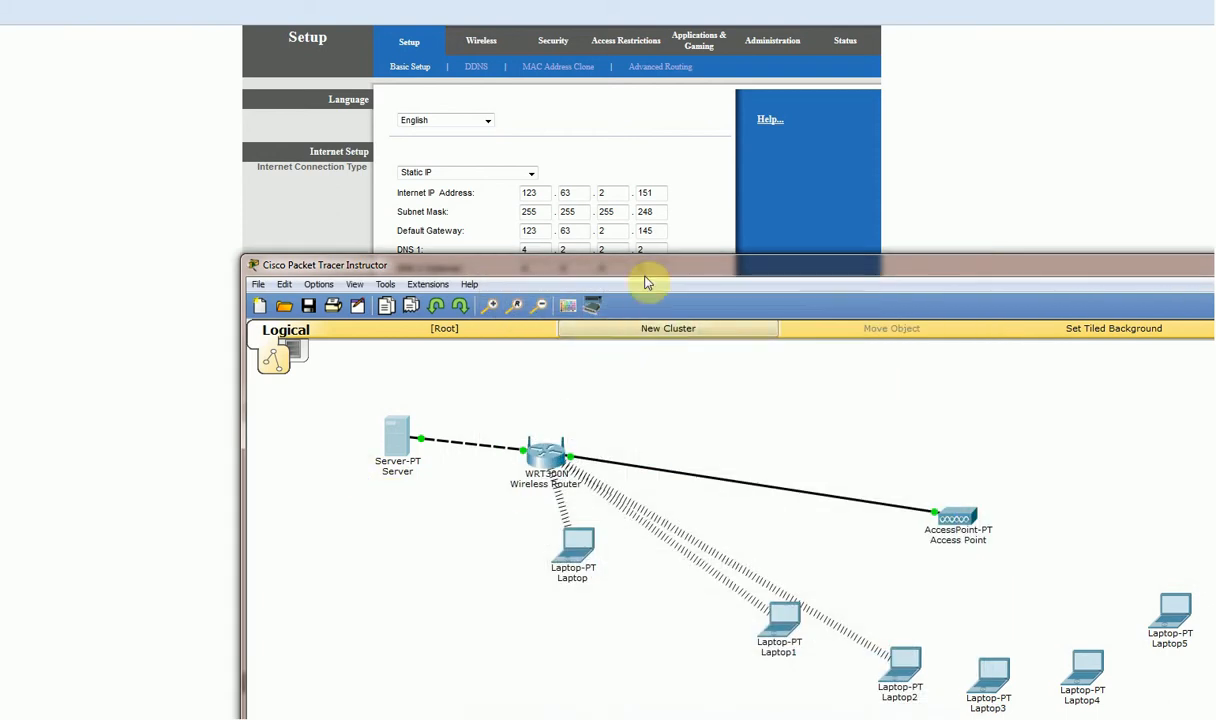
Switch the WRT300N Internet interface to Static with IP 10.0.0.2 and mask 255.255.255.0.
drag(648, 263, 403, 37)
click(290, 235)
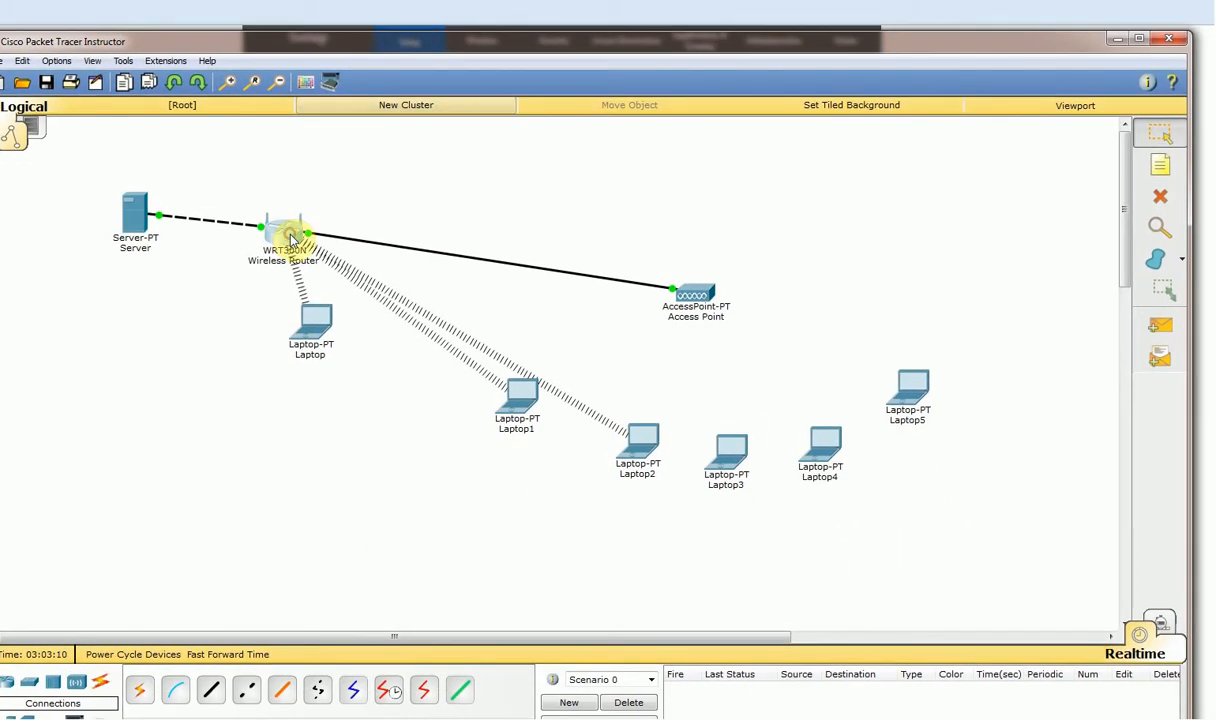
click(403, 174)
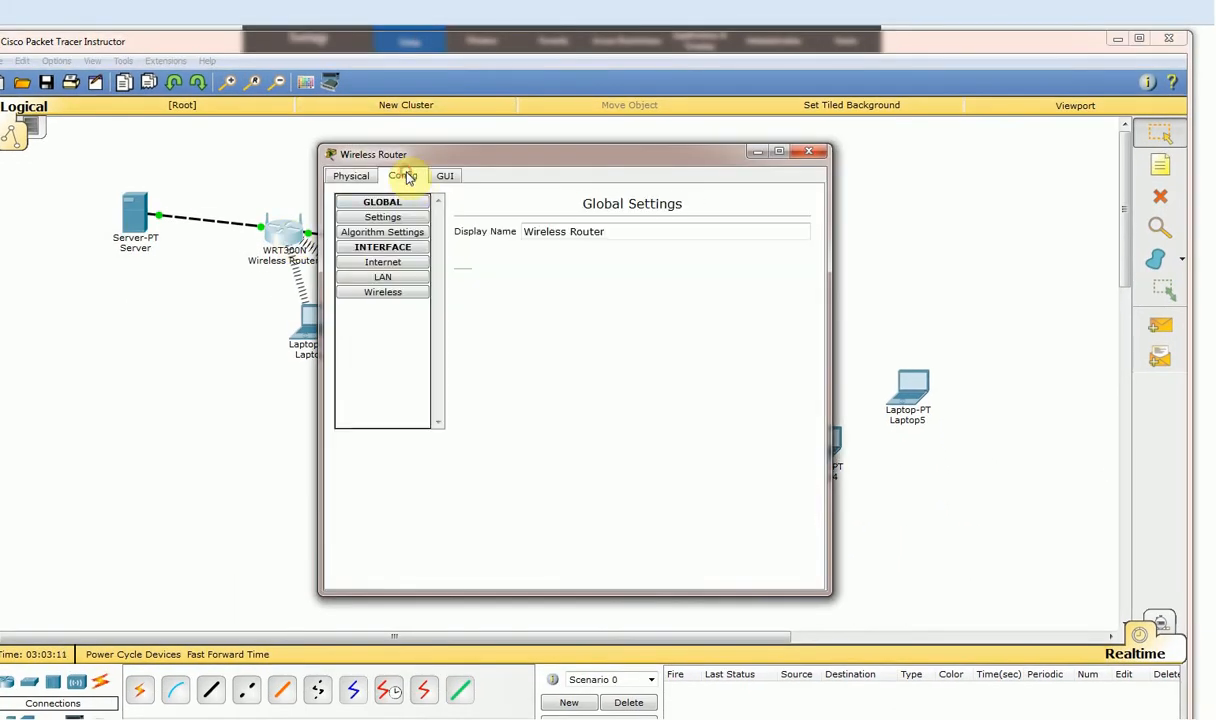
click(392, 262)
click(483, 287)
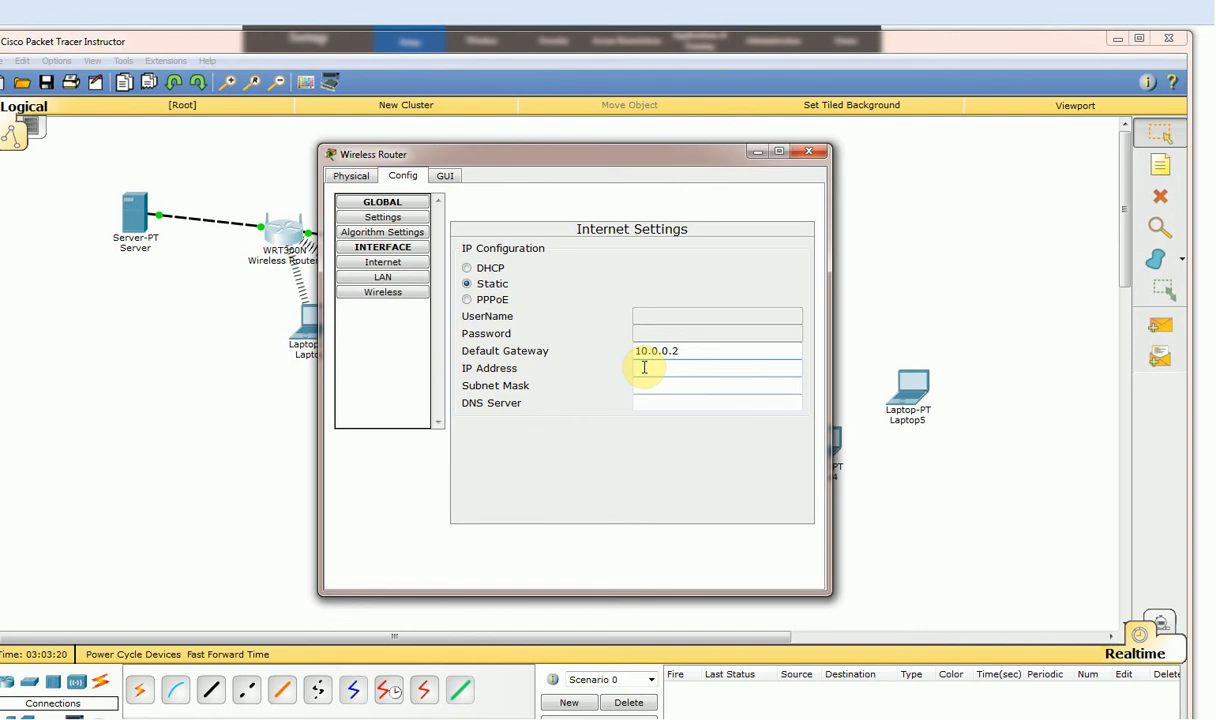
click(655, 386)
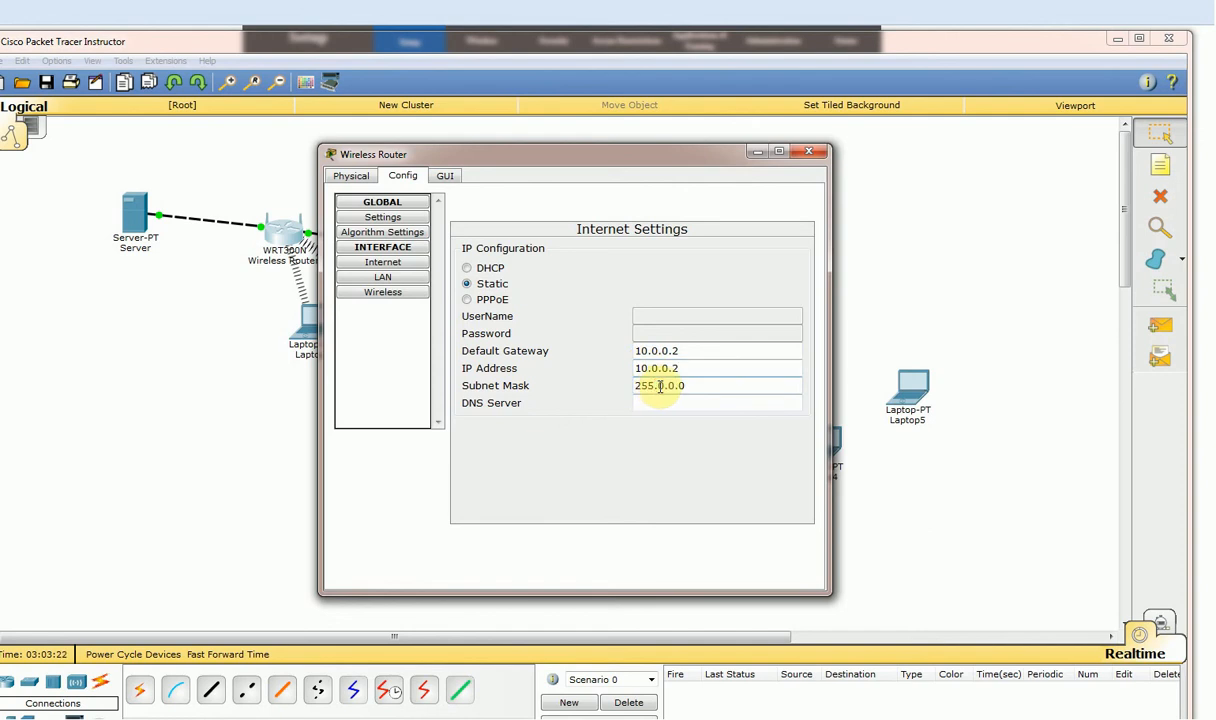
drag(660, 387, 694, 387)
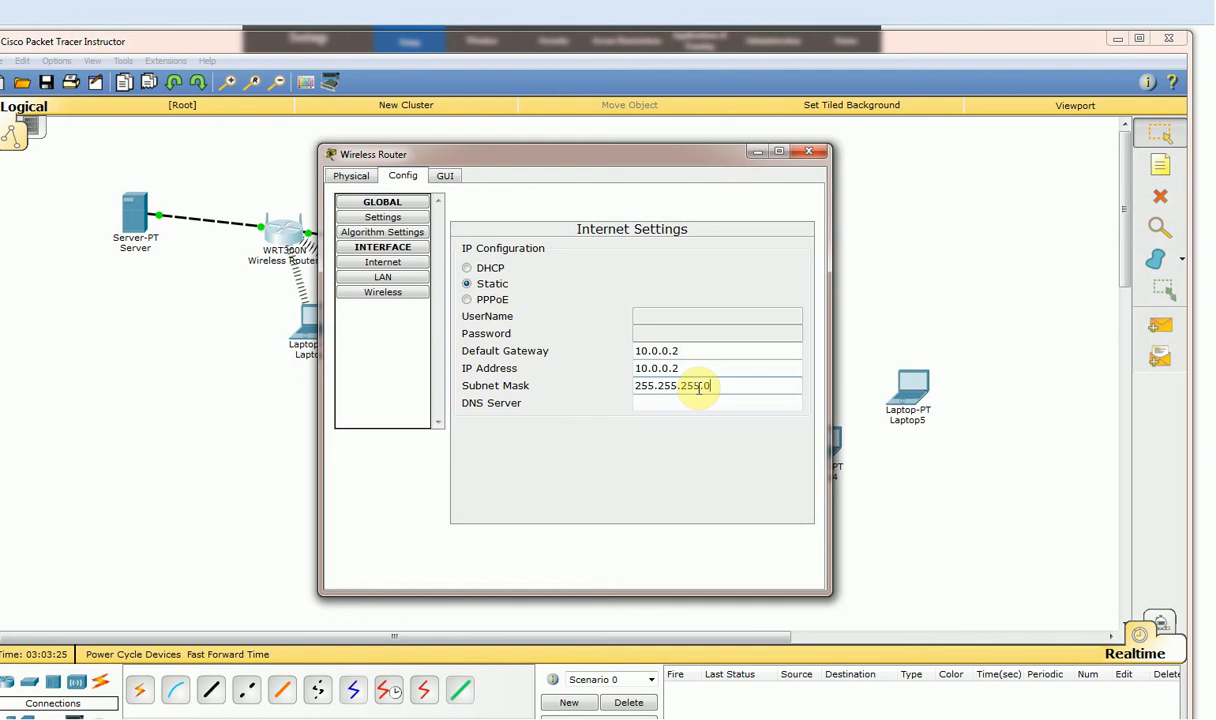
text(.255.255.0)
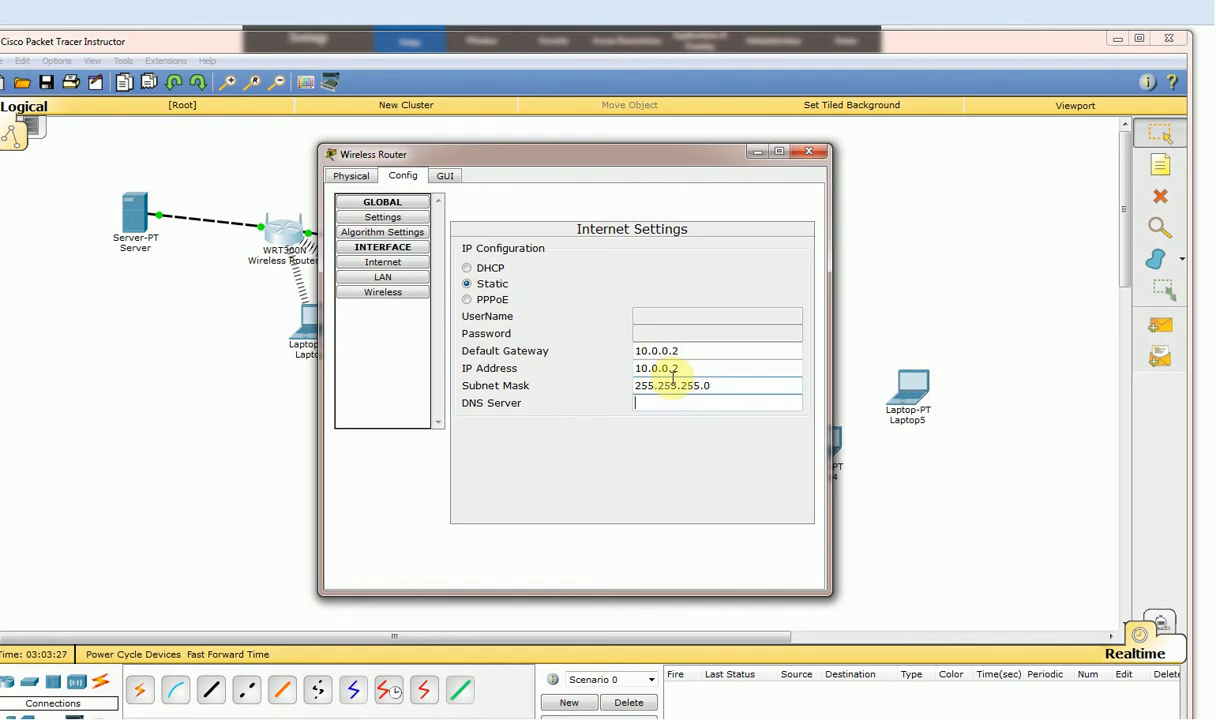
click(806, 152)
click(1160, 326)
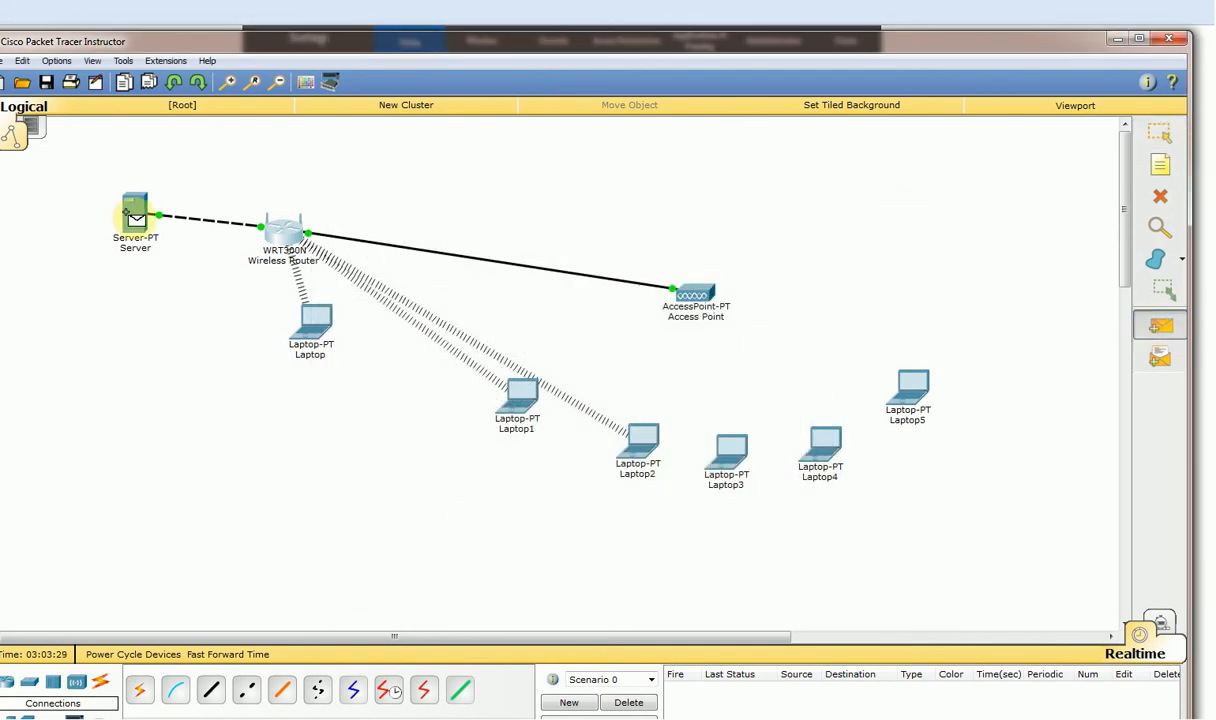
Send a simple PDU ping from the Server to the Wireless Router; it fails.
click(127, 211)
click(283, 230)
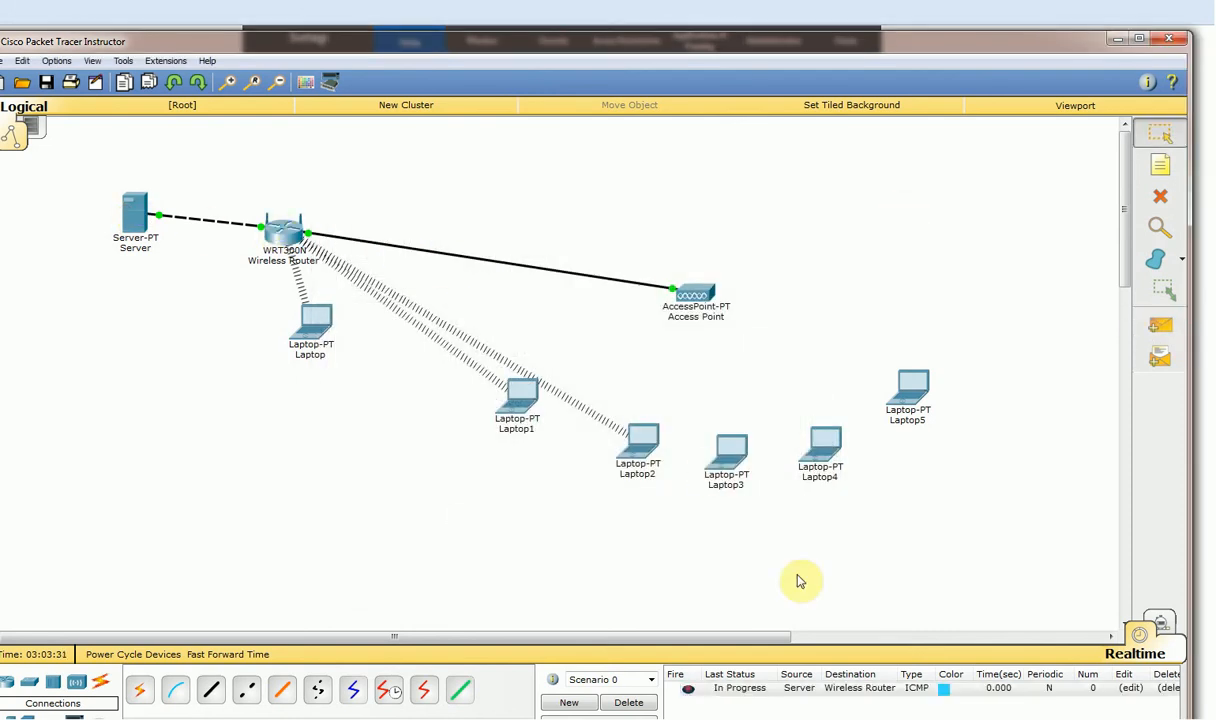
click(689, 690)
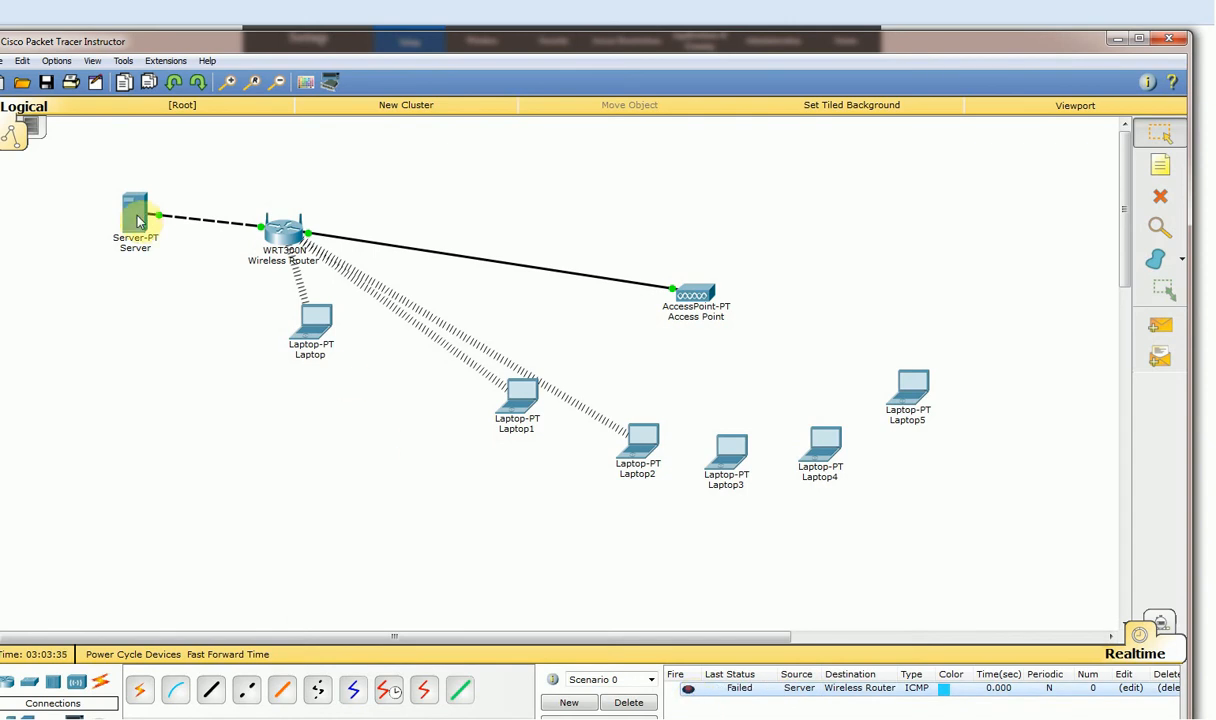
Recheck the Server's IP configuration and the router's Internet settings, closing both windows.
mouse_move(139, 220)
click(136, 212)
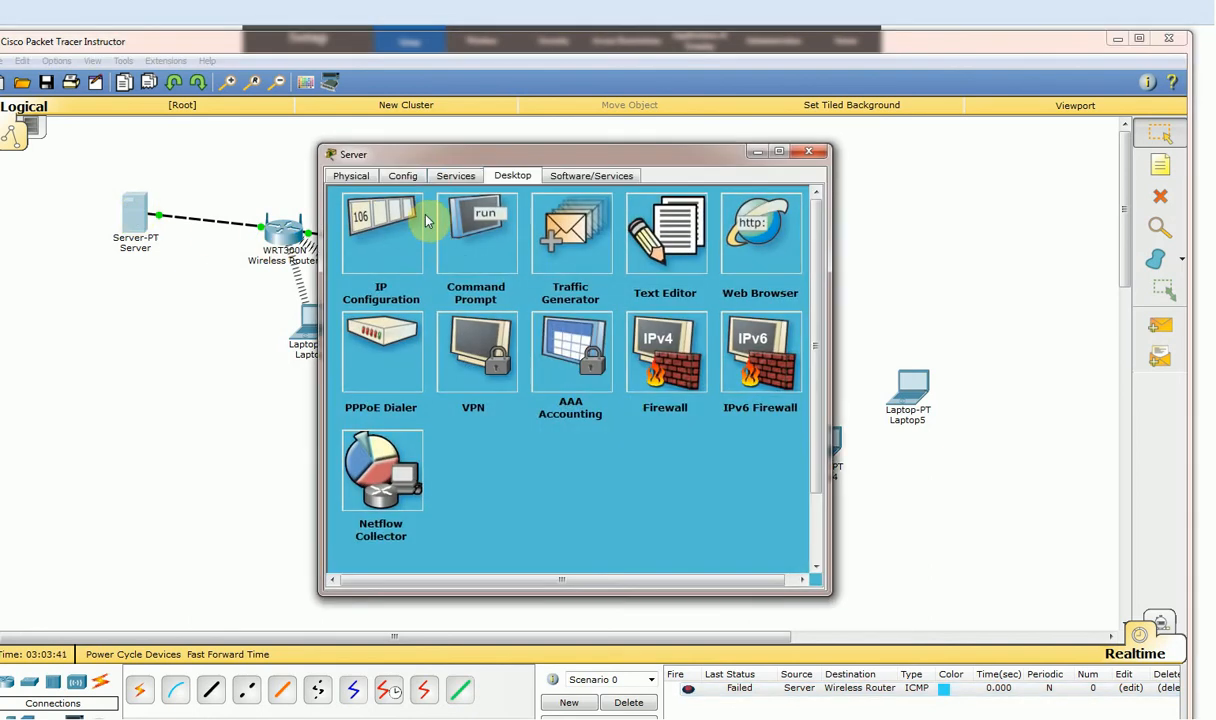
click(377, 236)
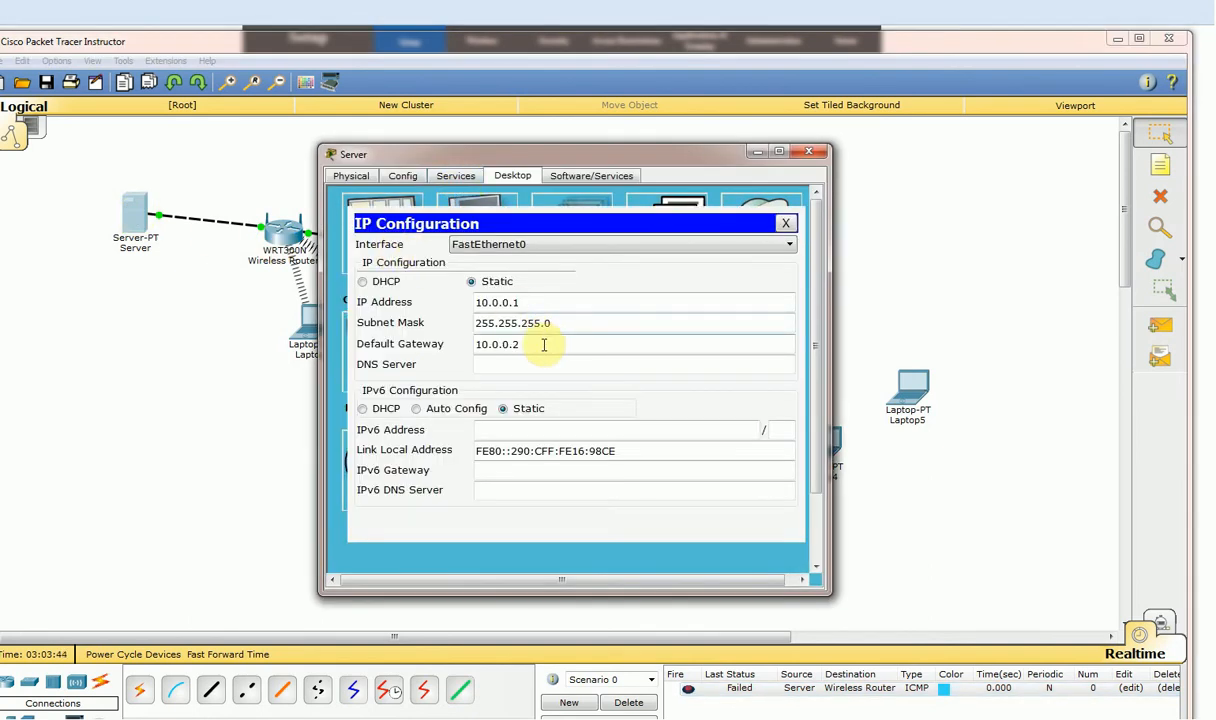
click(817, 152)
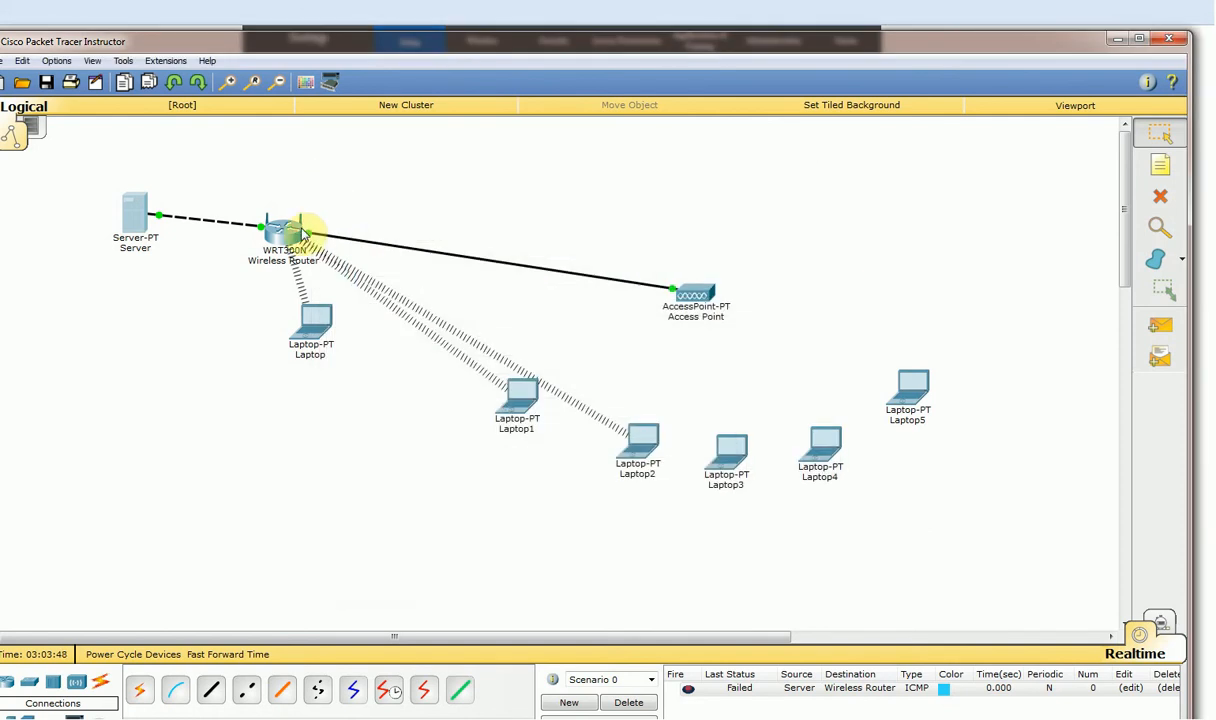
click(292, 237)
click(382, 262)
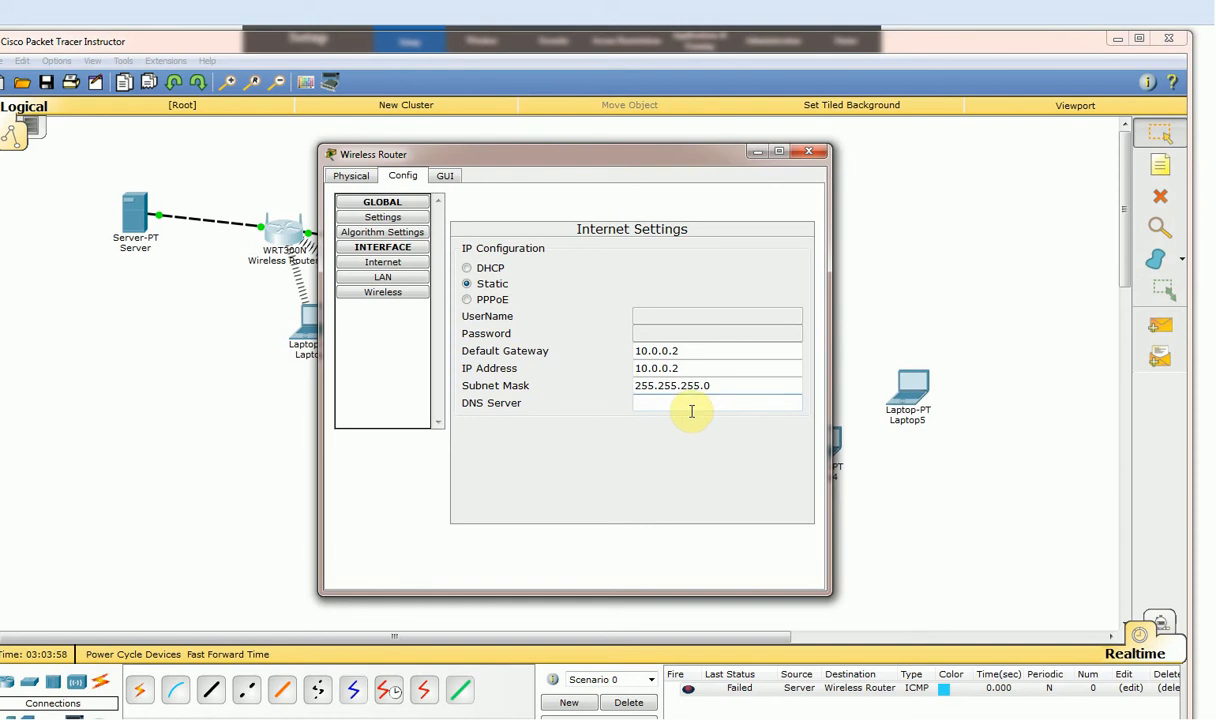
click(809, 151)
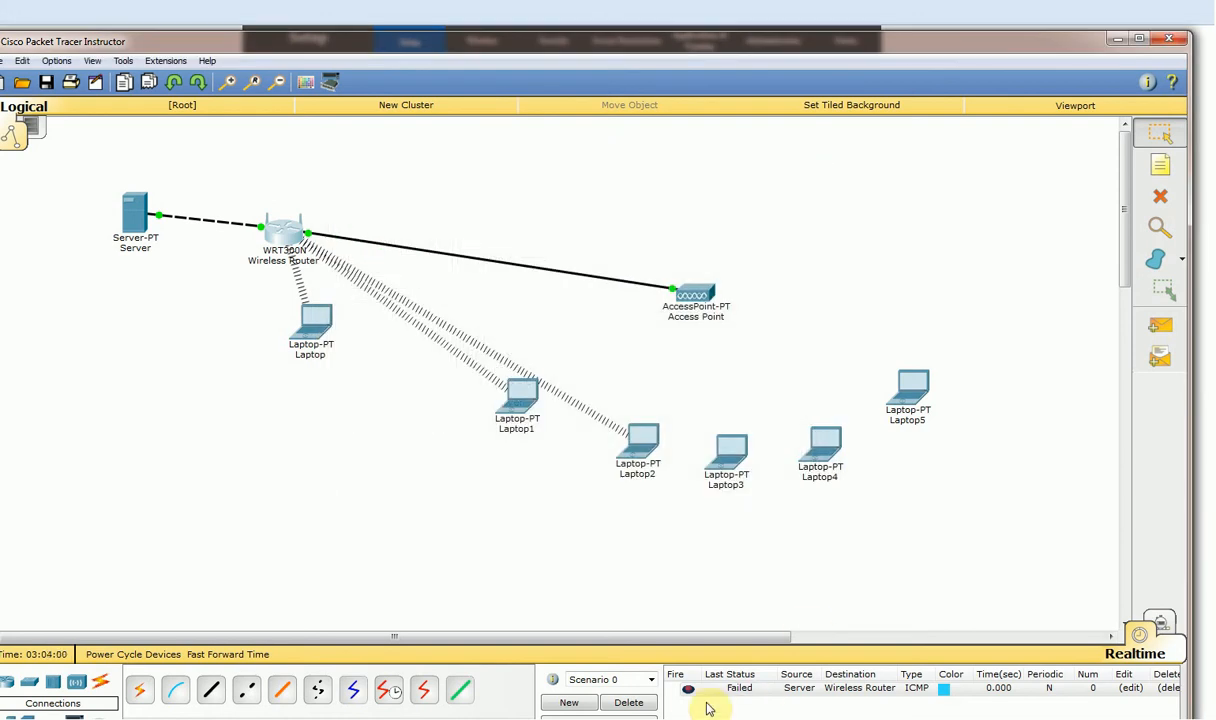
Delete the failed packet, ping from the Wireless Router to the Server successfully, then delete it.
click(688, 690)
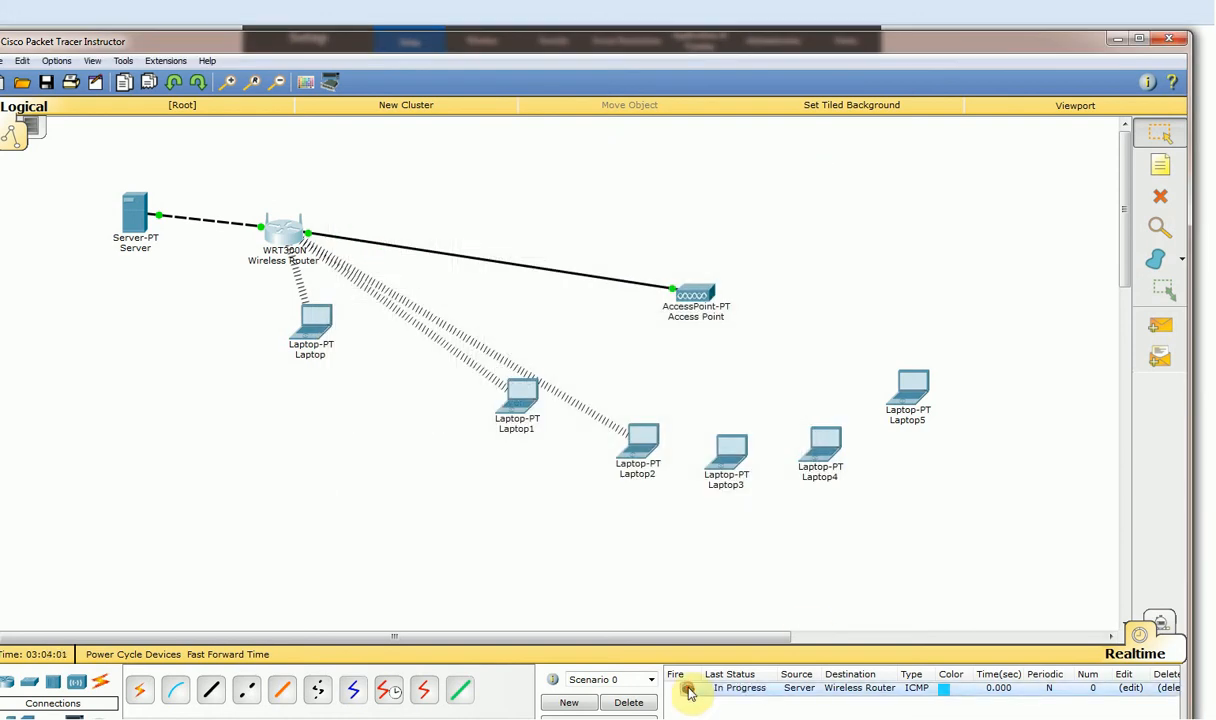
click(629, 702)
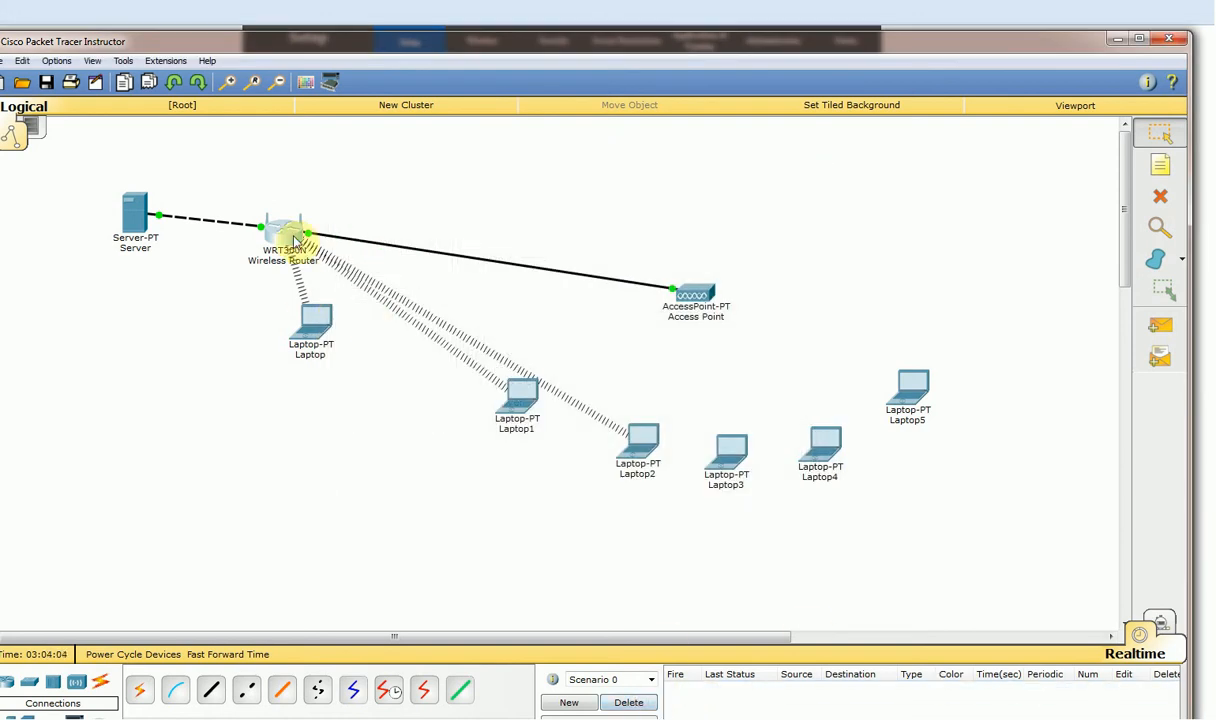
mouse_move(295, 240)
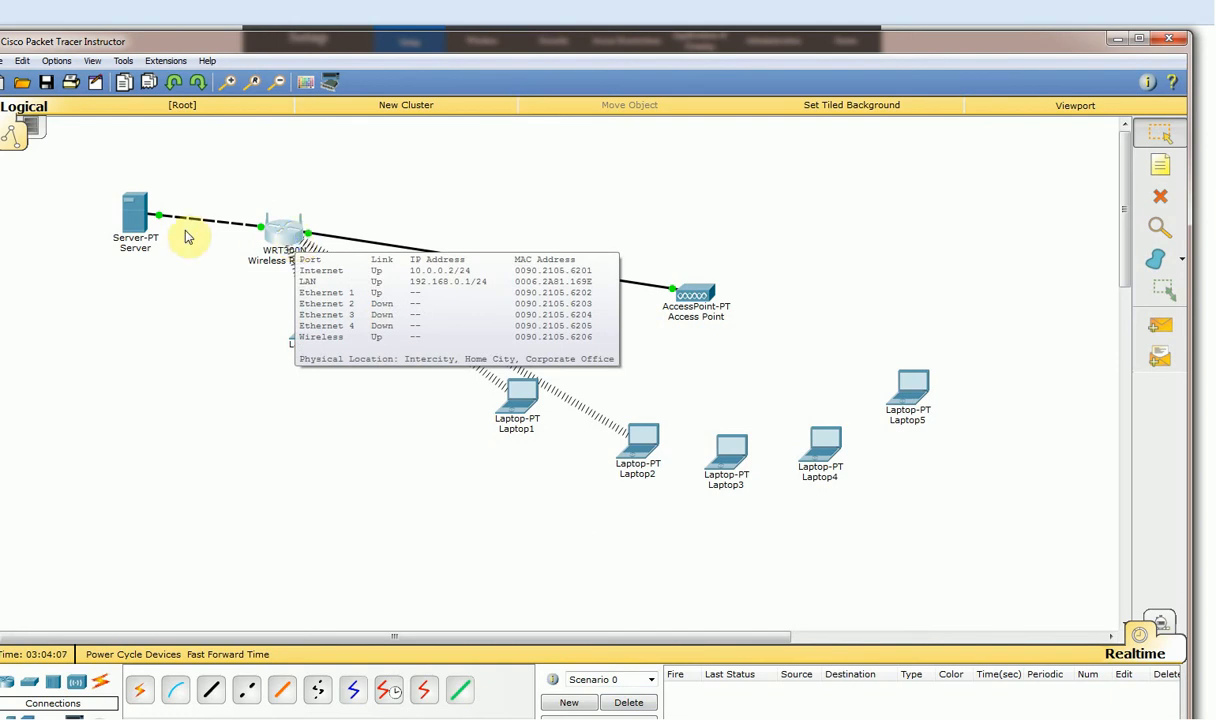
mouse_move(136, 219)
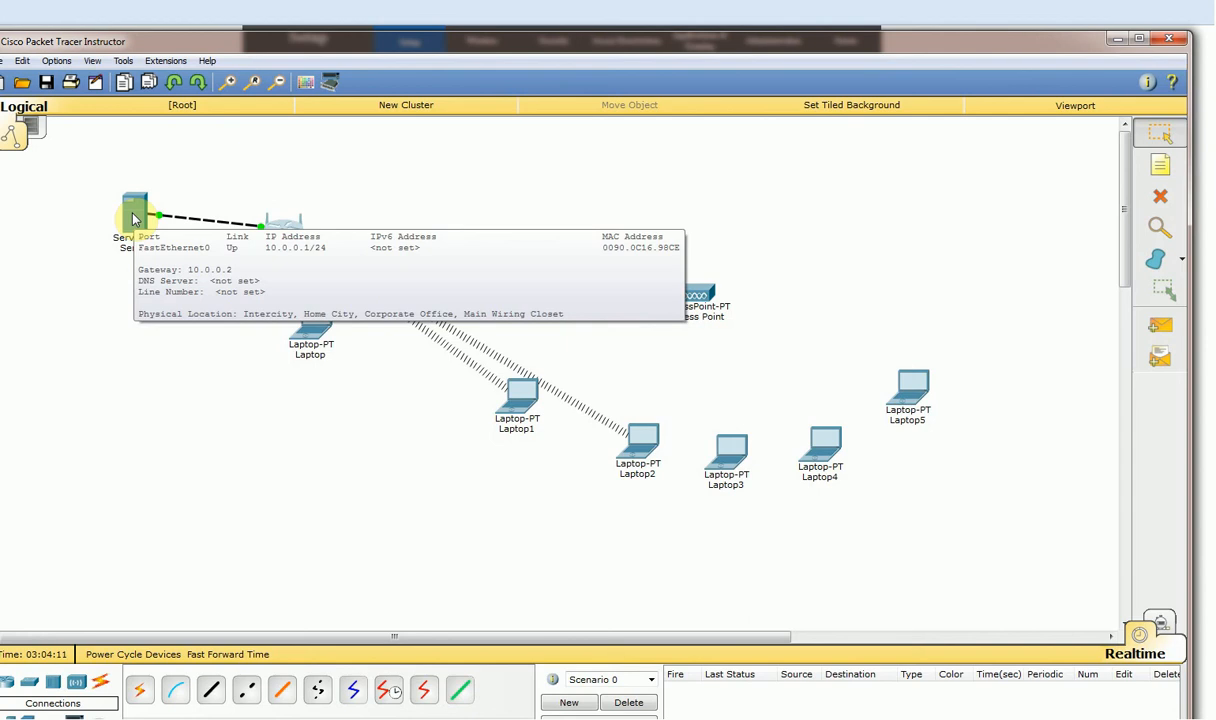
click(1160, 326)
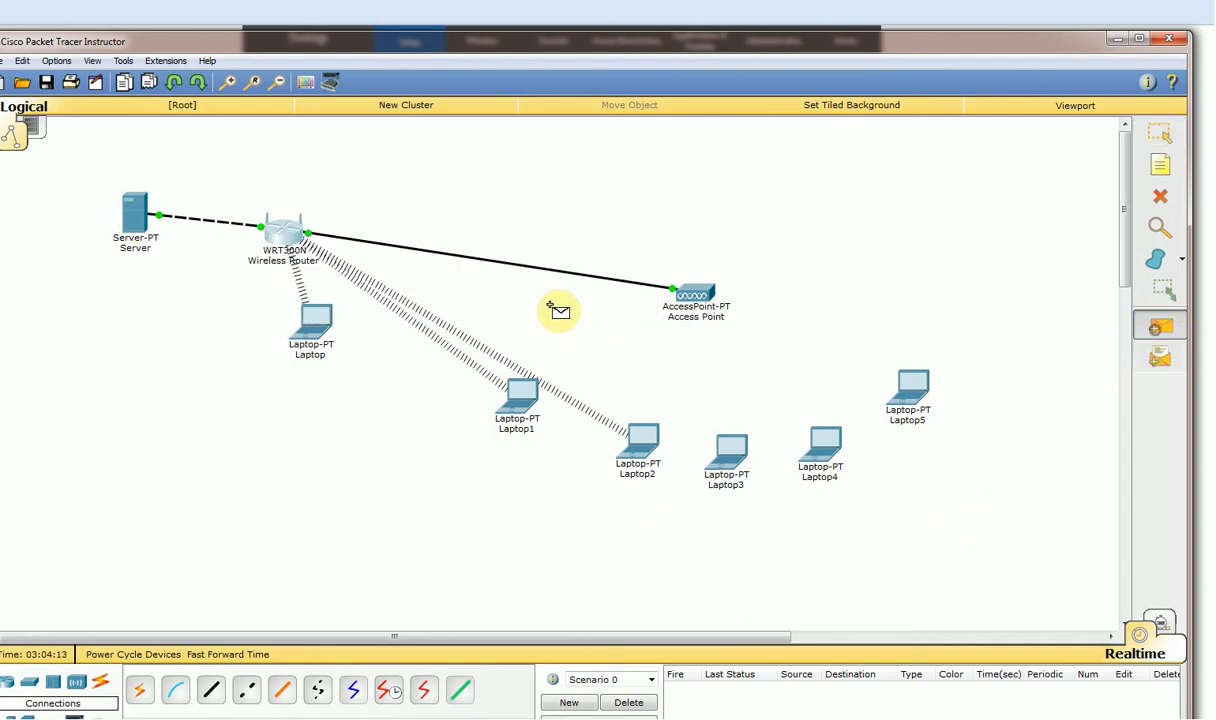
click(290, 233)
click(138, 217)
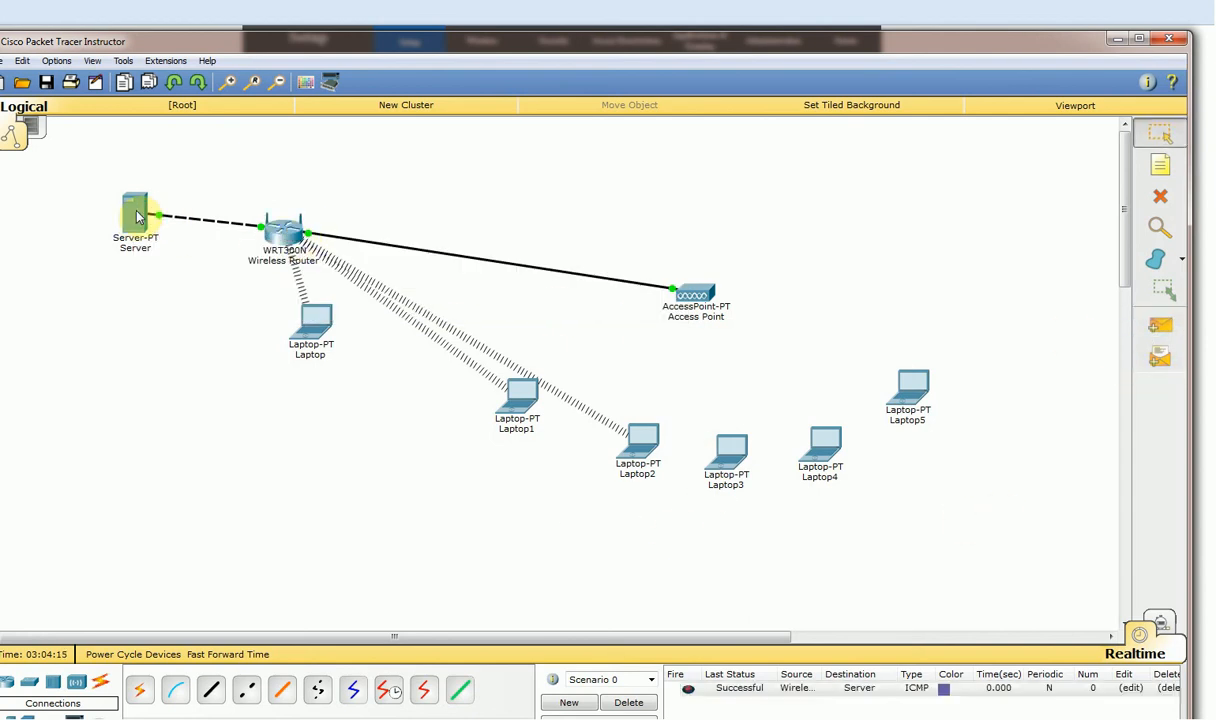
click(629, 702)
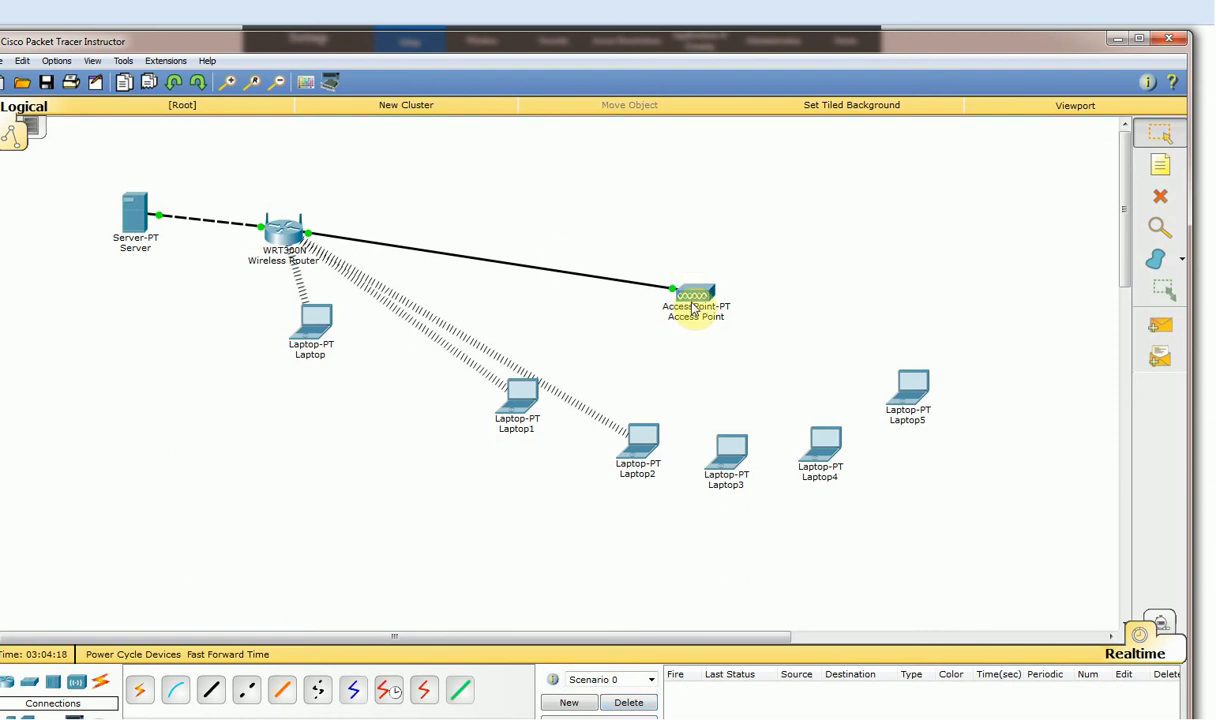
Open the wireless router's GUI web setup page.
drag(288, 234, 303, 218)
click(303, 218)
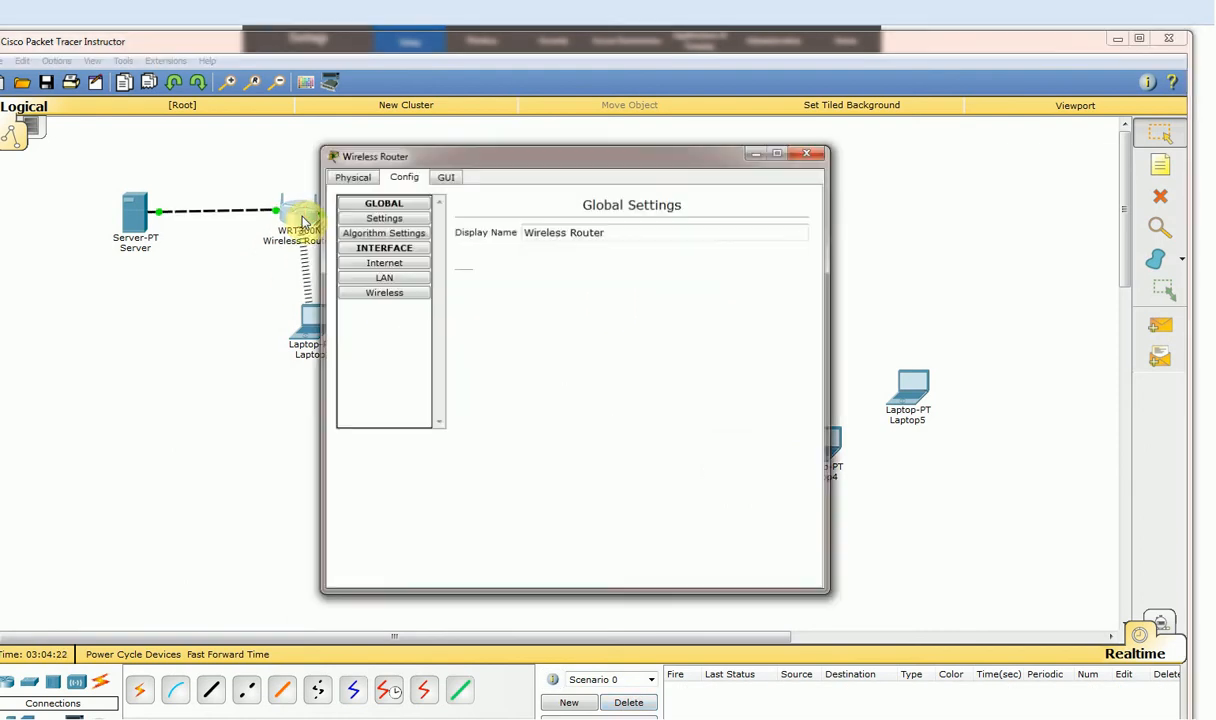
click(445, 175)
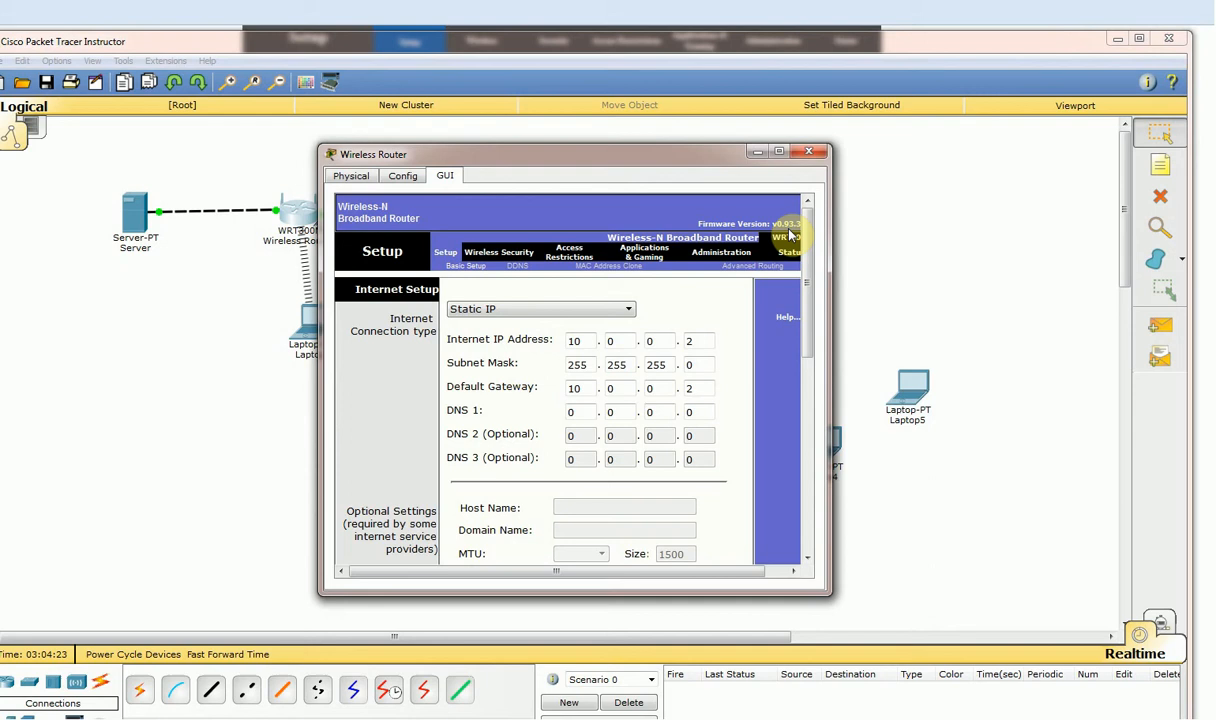
click(780, 151)
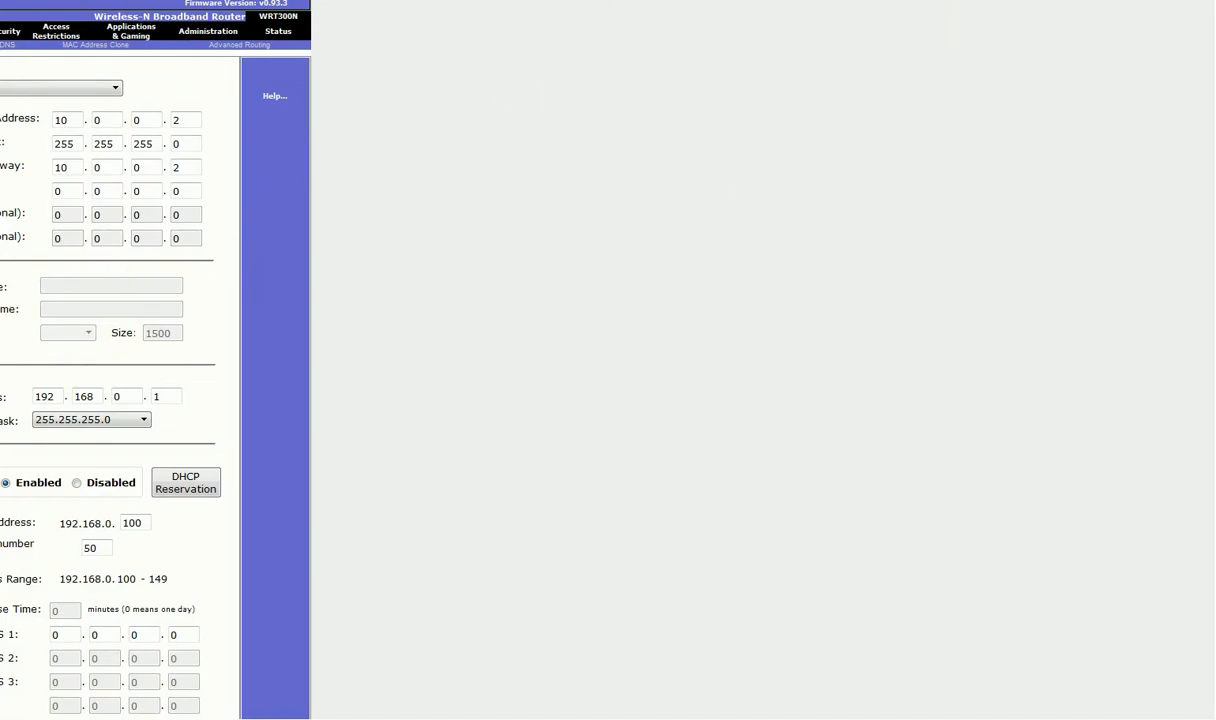
double_click(727, 1)
Resize the router window to show LAN 192.168.0.1 with DHCP enabled, then open the Laptop.
drag(633, 157, 571, 34)
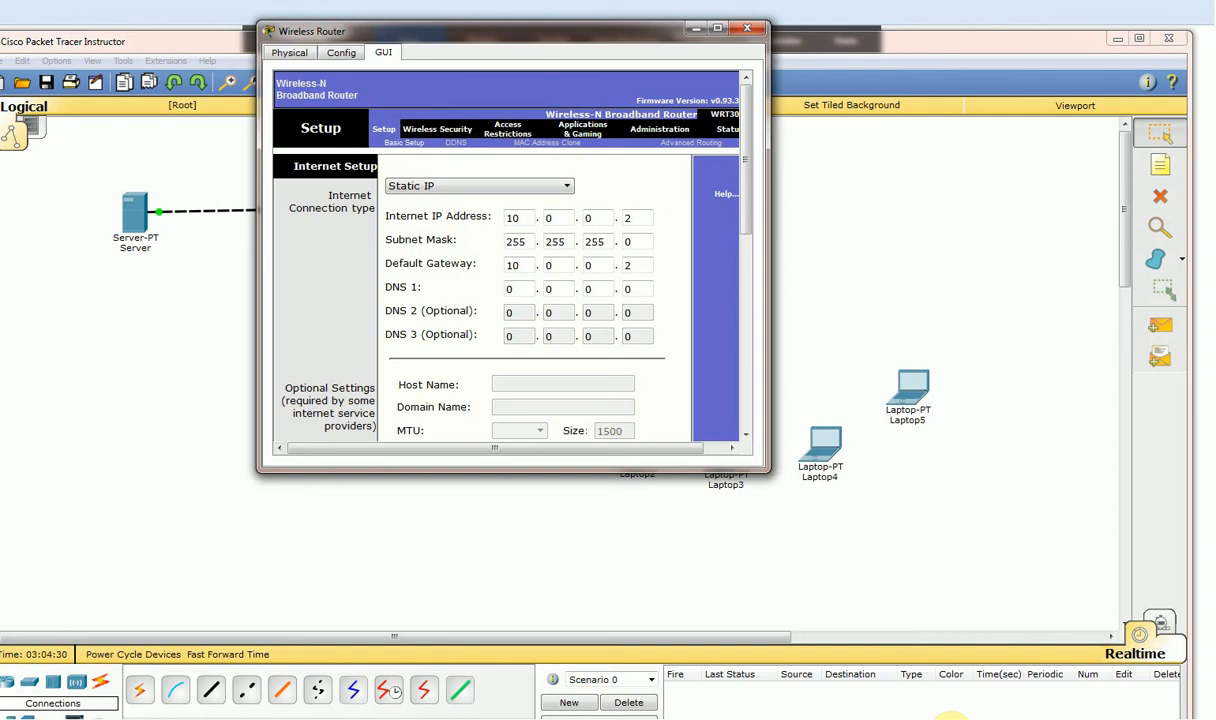
drag(760, 470, 917, 685)
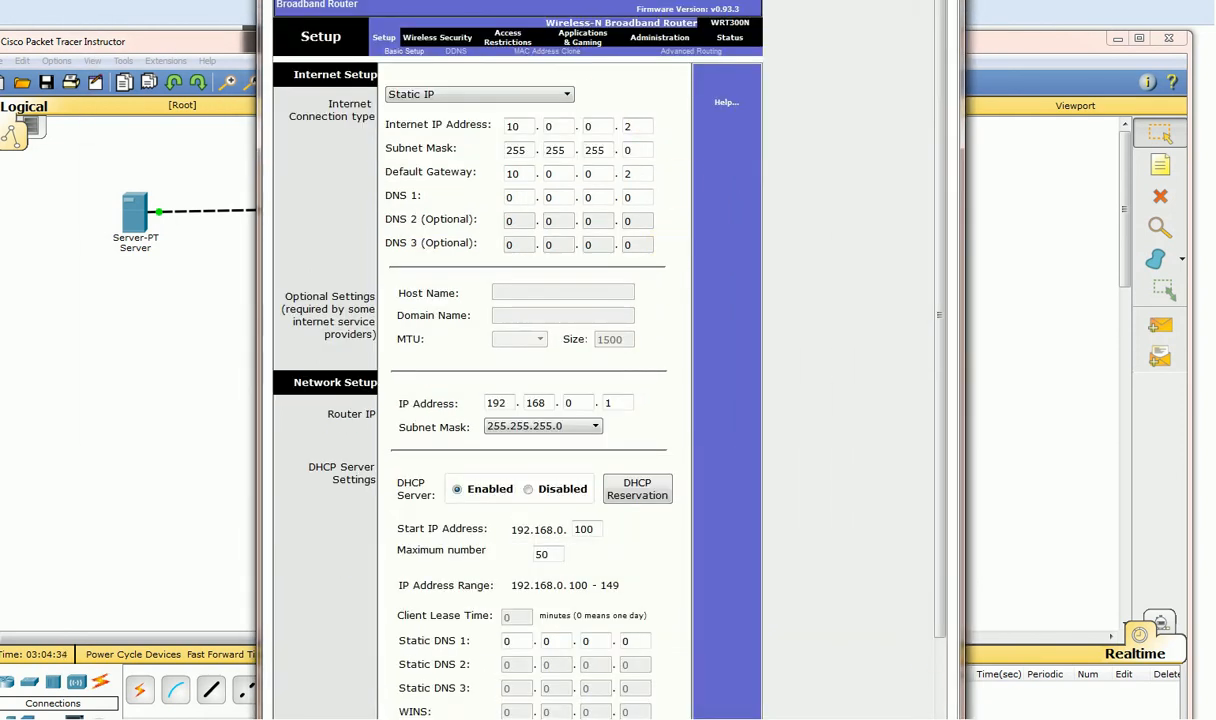
drag(625, 1, 566, 29)
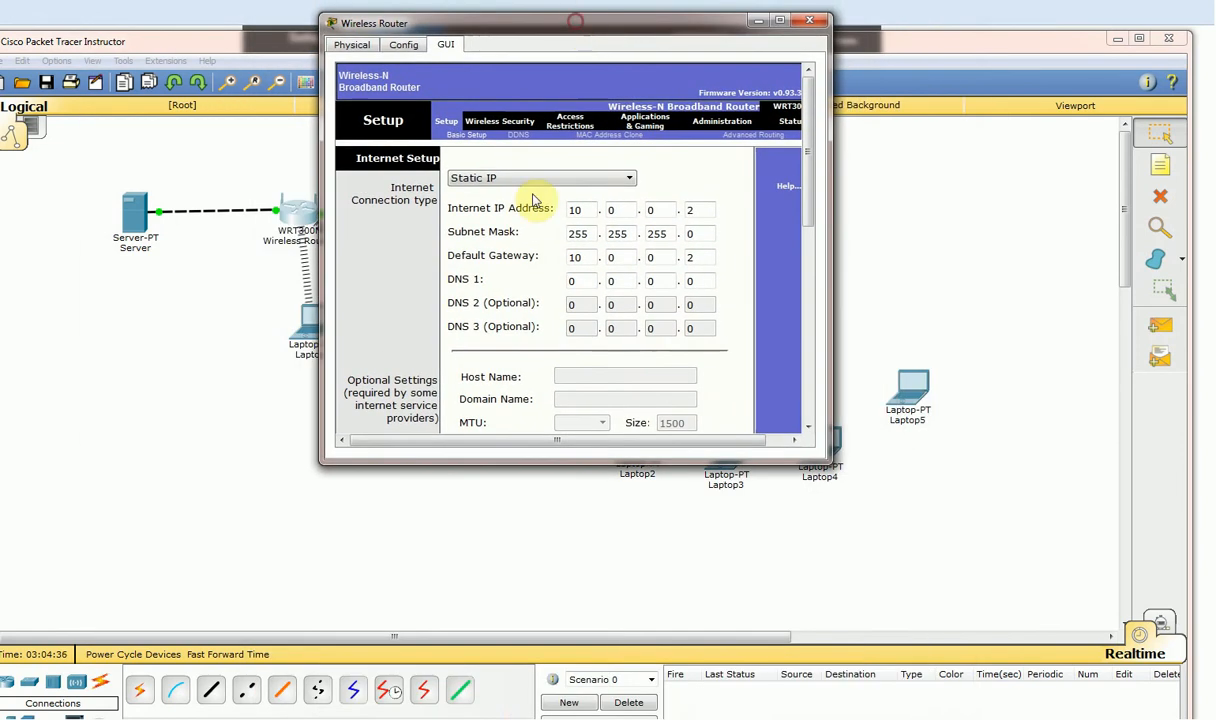
drag(557, 463, 563, 712)
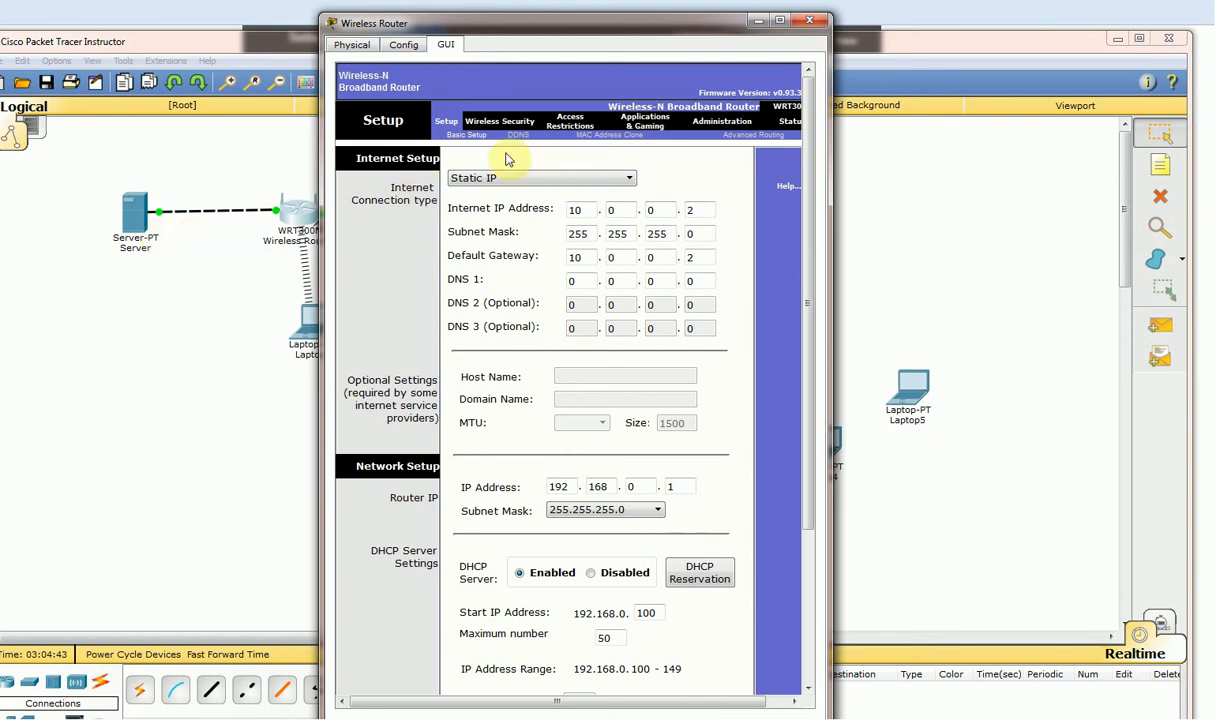
drag(655, 19, 817, 20)
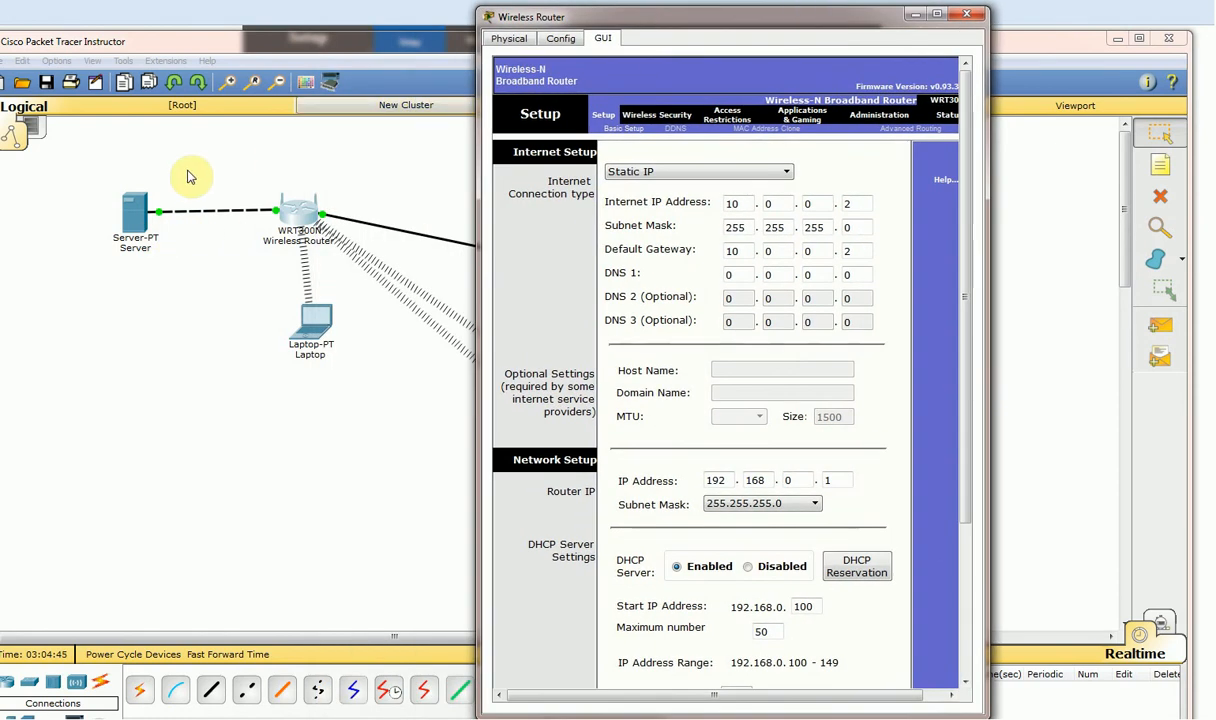
click(312, 325)
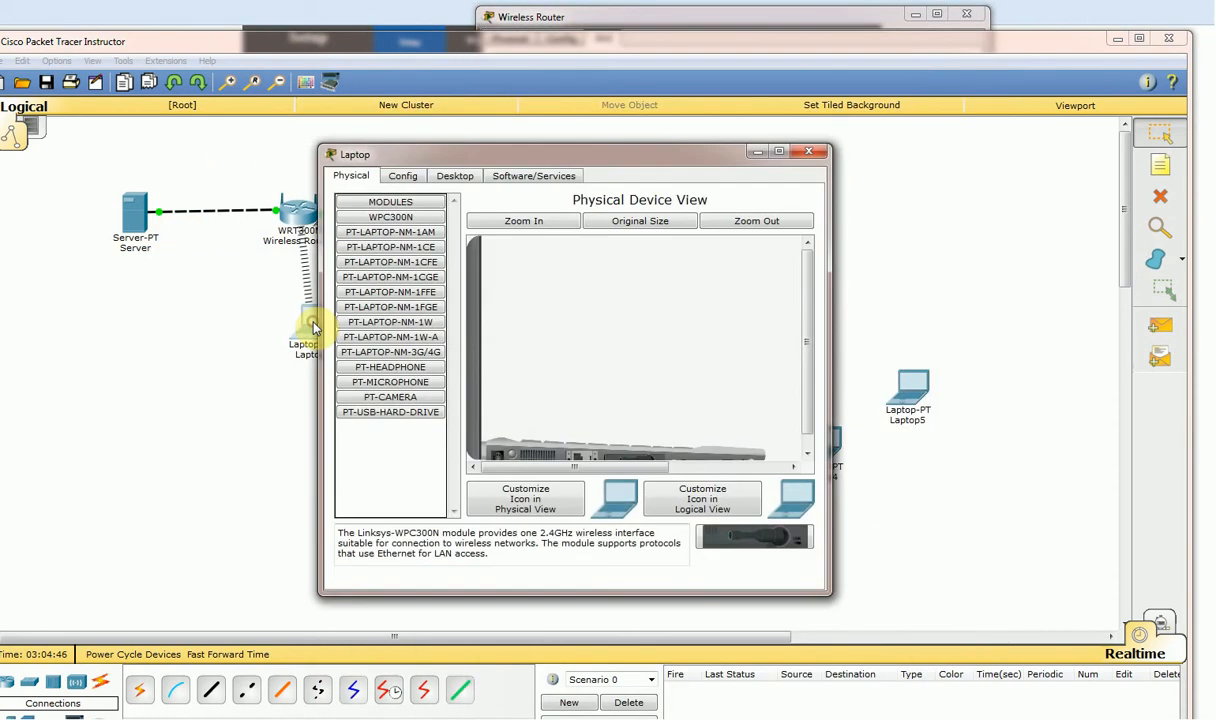
Open the Laptop's web browser, then close the Laptop window.
click(452, 178)
click(738, 225)
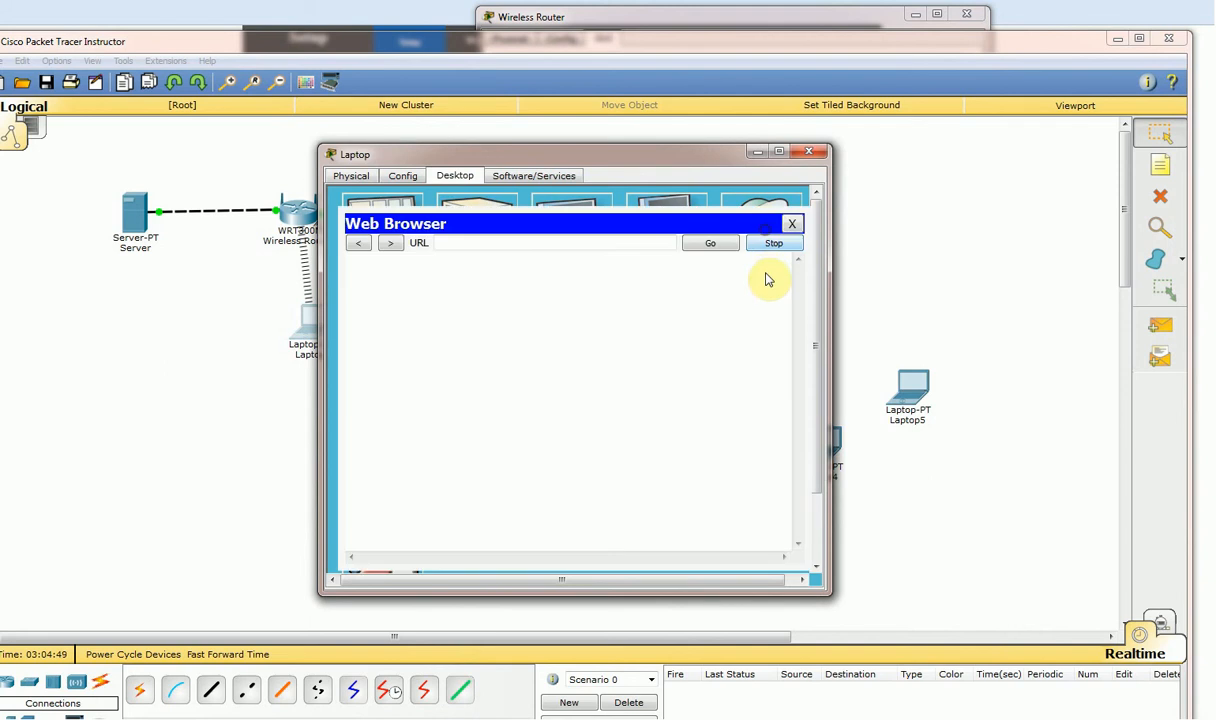
click(460, 243)
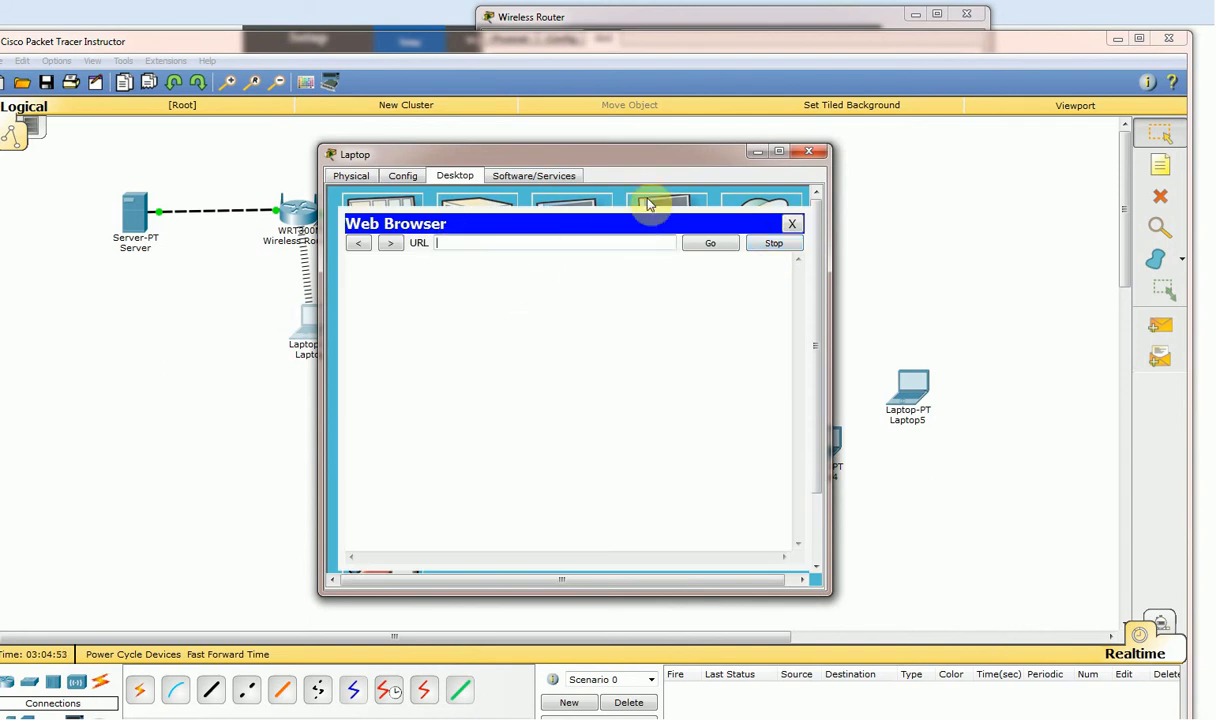
click(808, 151)
click(120, 222)
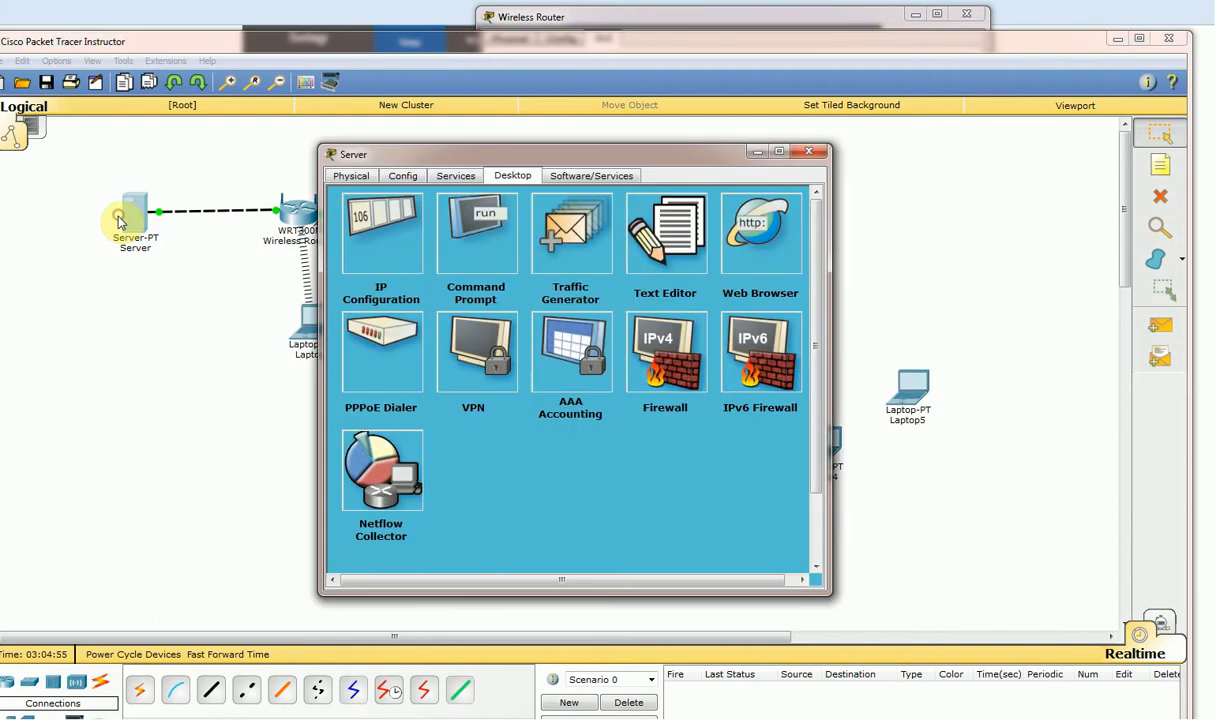
click(783, 278)
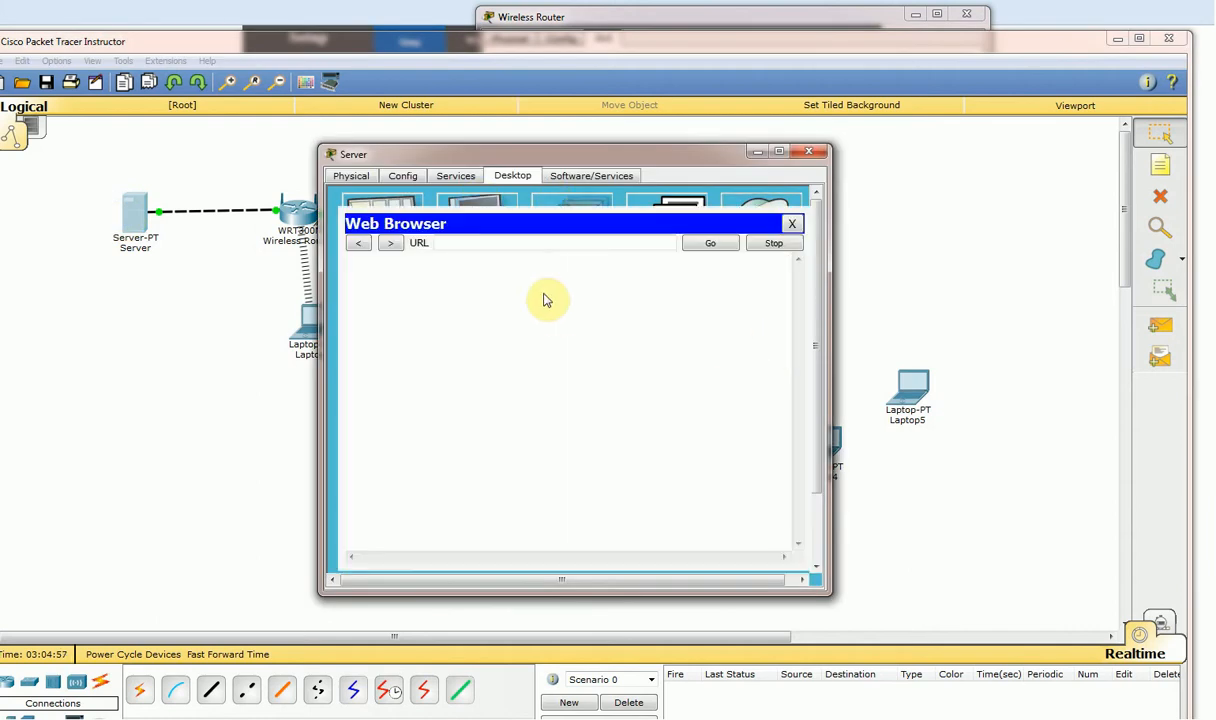
click(540, 243)
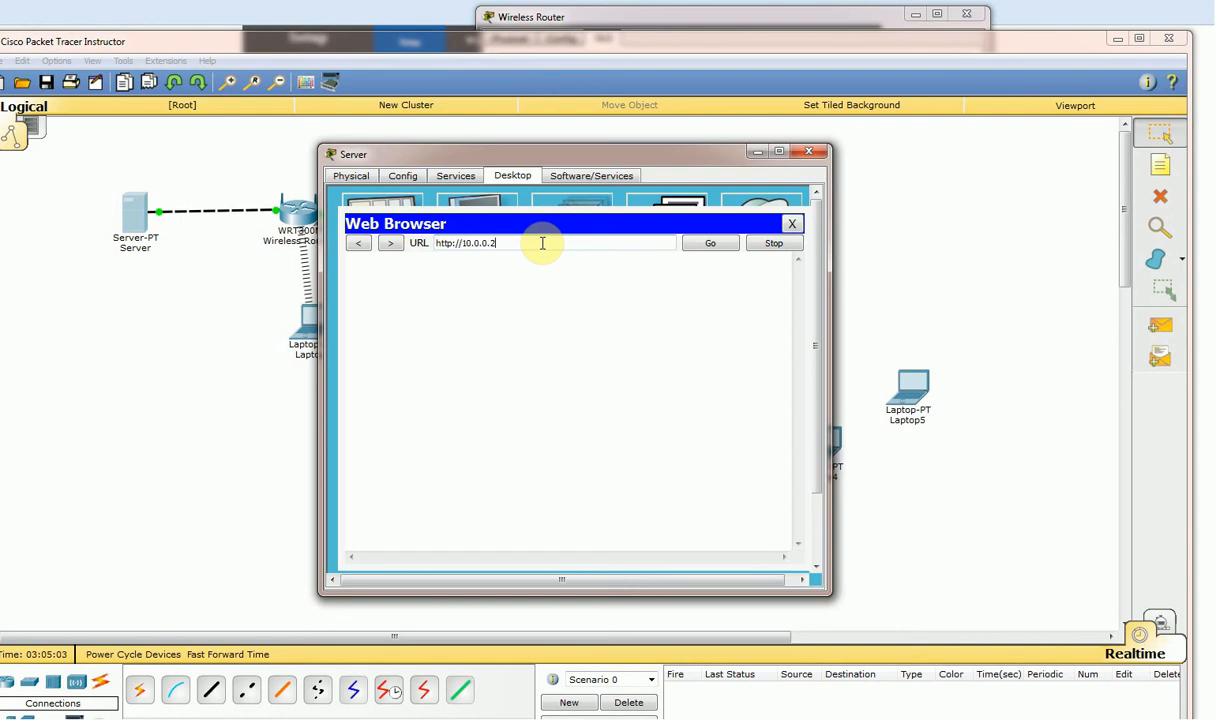
text(10.0.0.2)
click(697, 246)
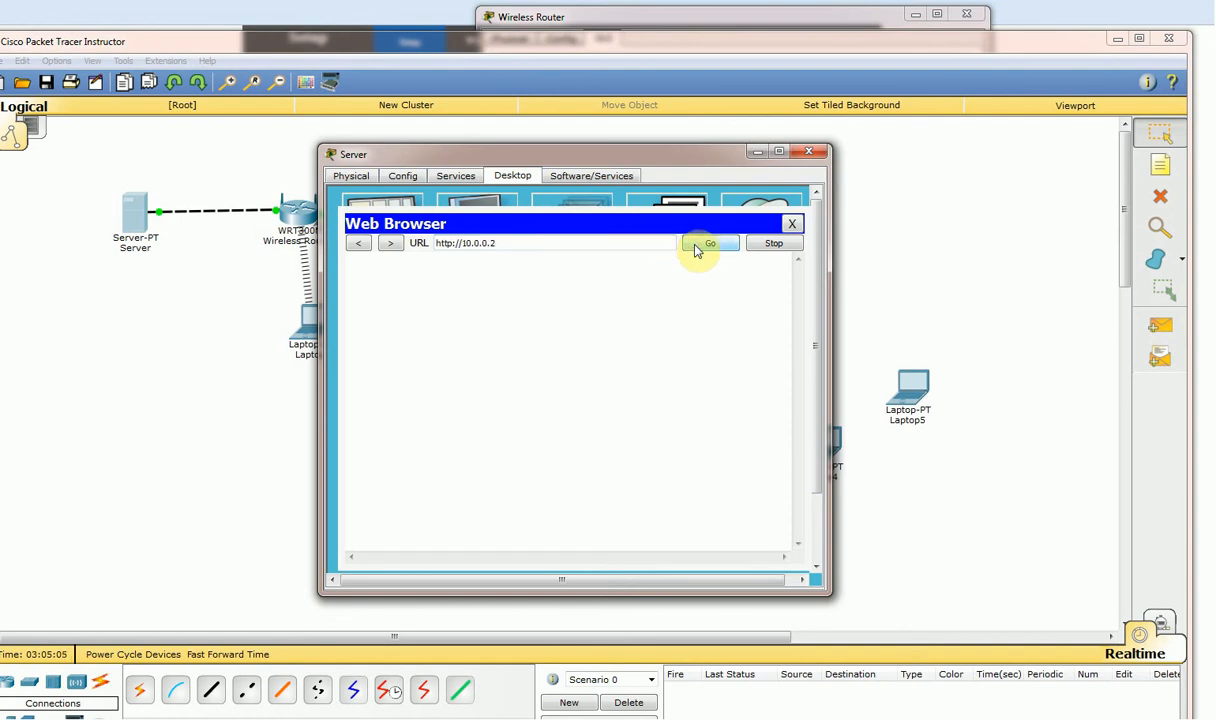
Return to the Server's browser after the request times out, then close the Server window.
click(171, 304)
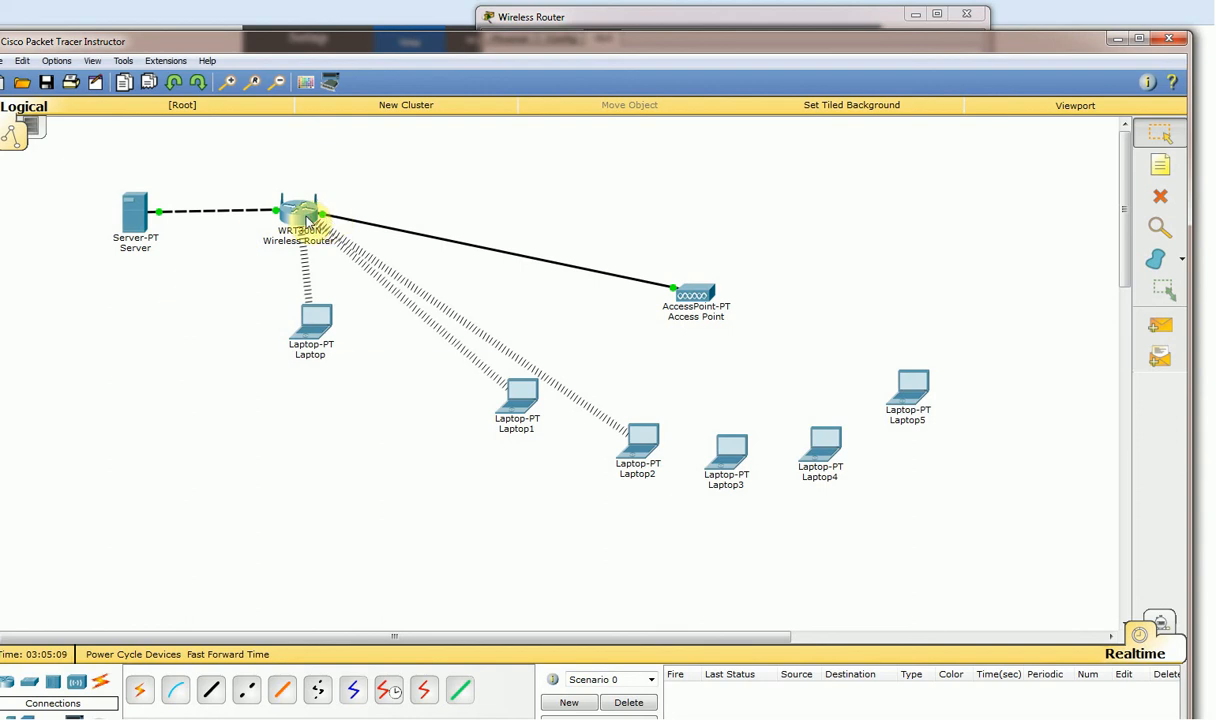
click(130, 212)
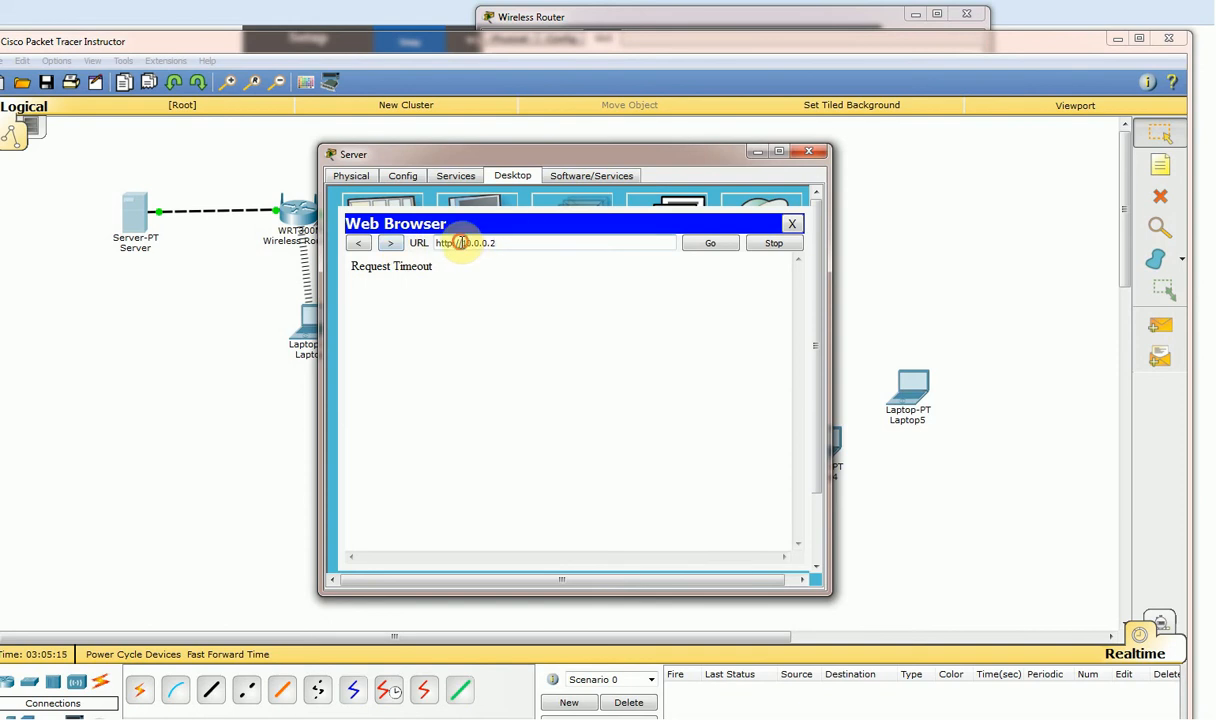
drag(460, 240, 409, 251)
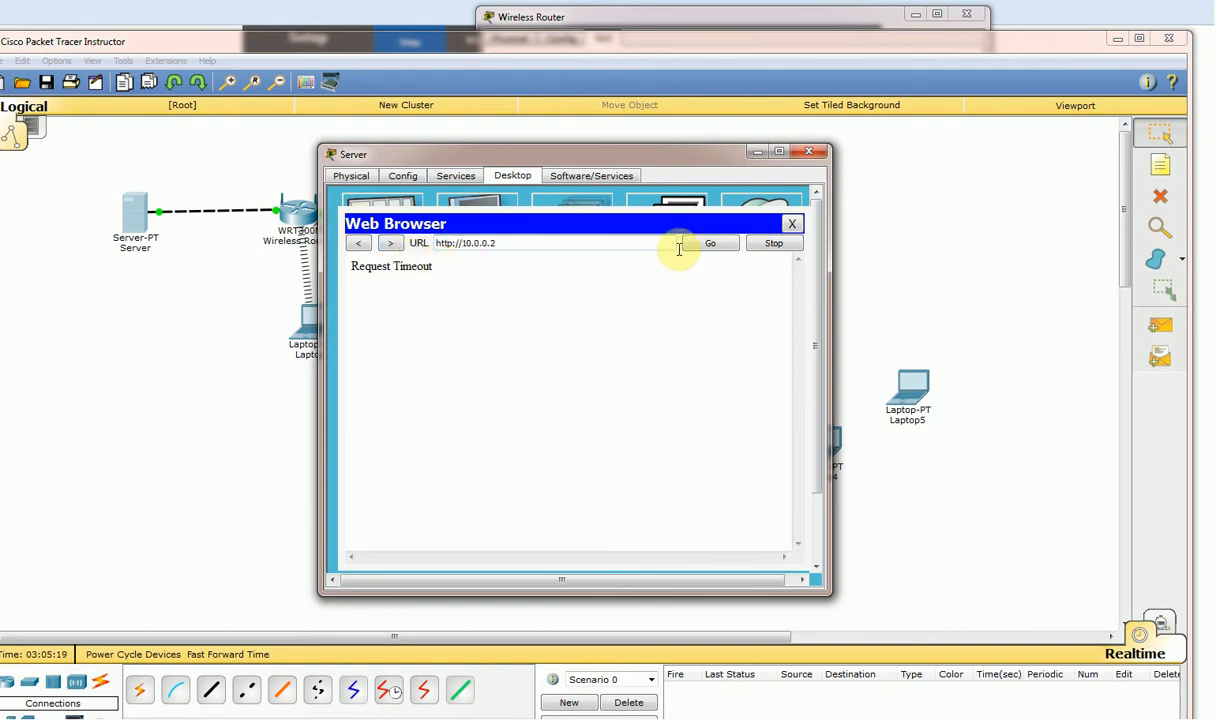
click(792, 225)
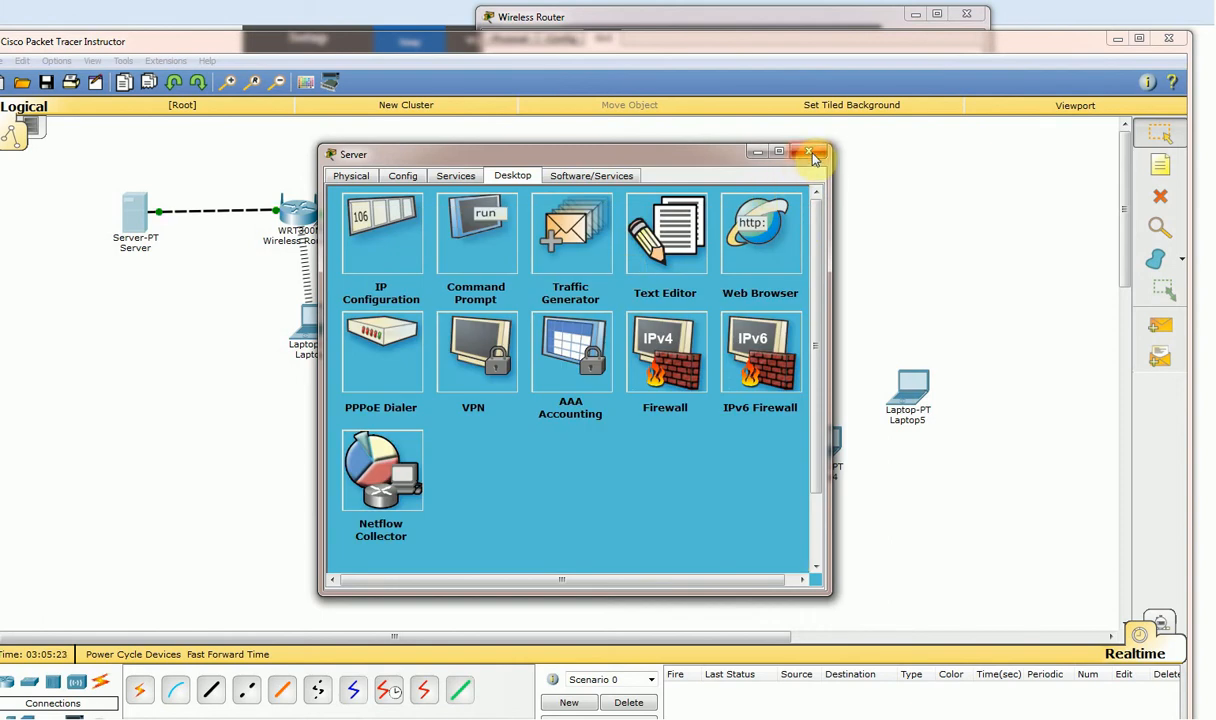
click(722, 230)
click(484, 243)
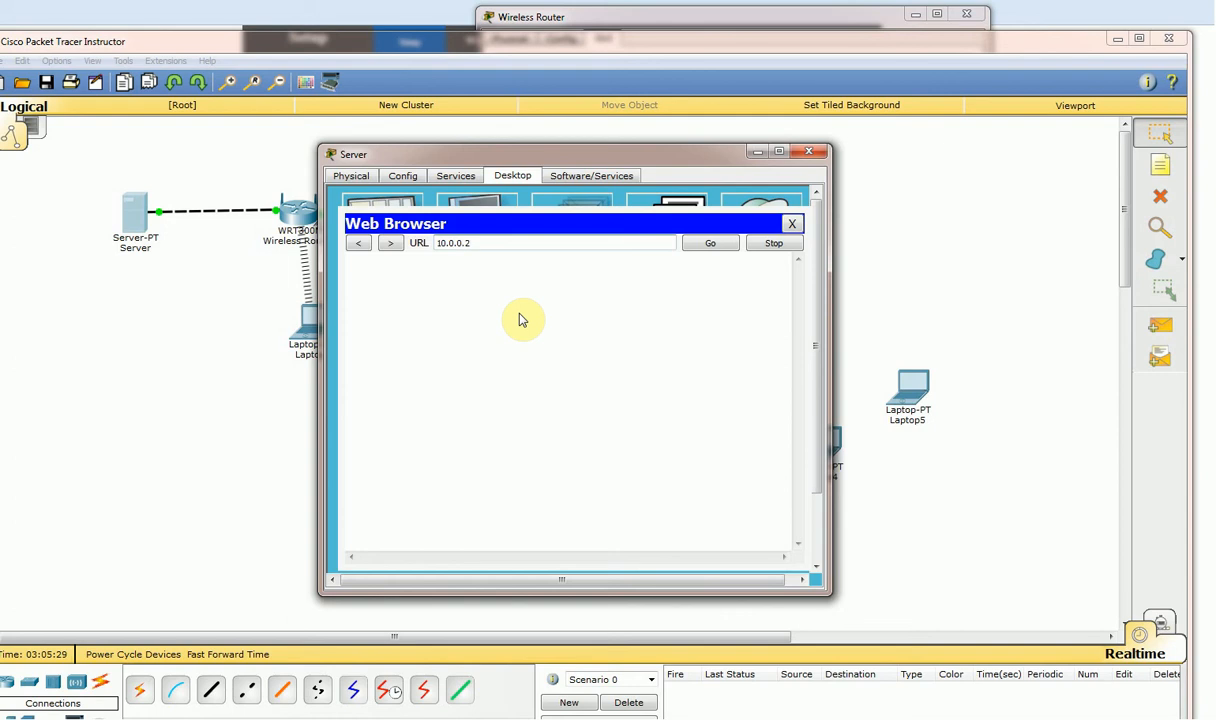
click(808, 153)
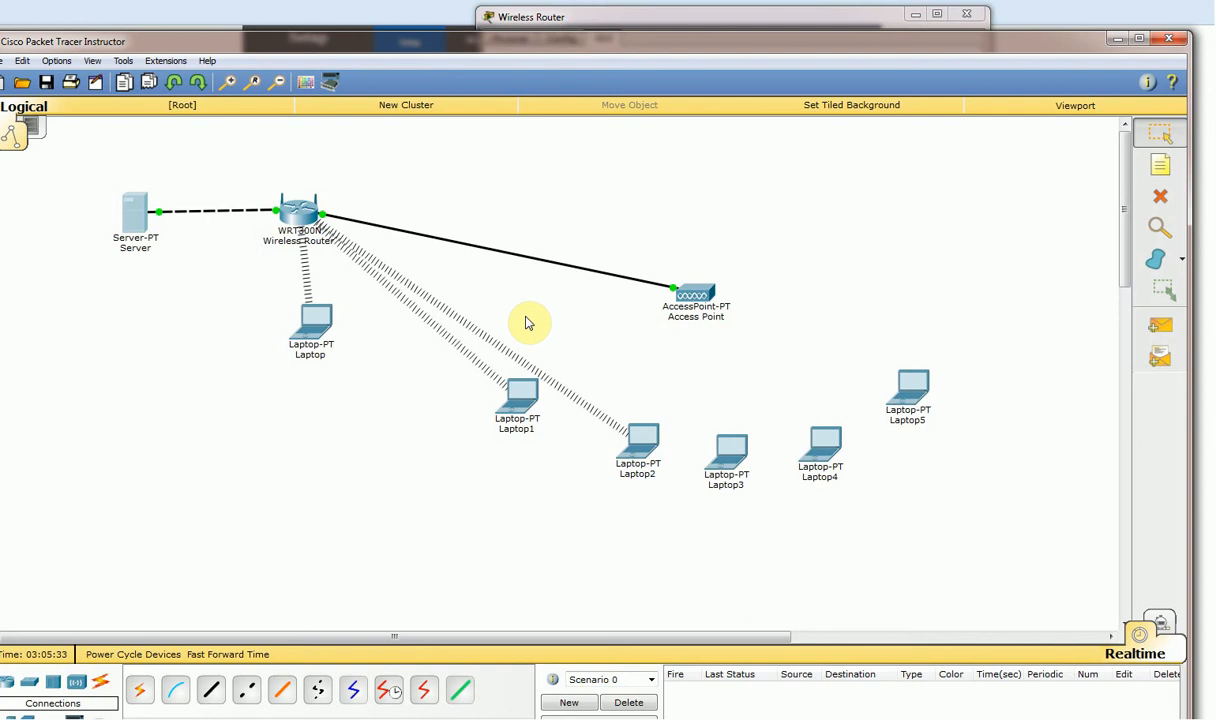
Bring the WRT300N router's setup window over the real Linksys Basic Setup page.
click(298, 212)
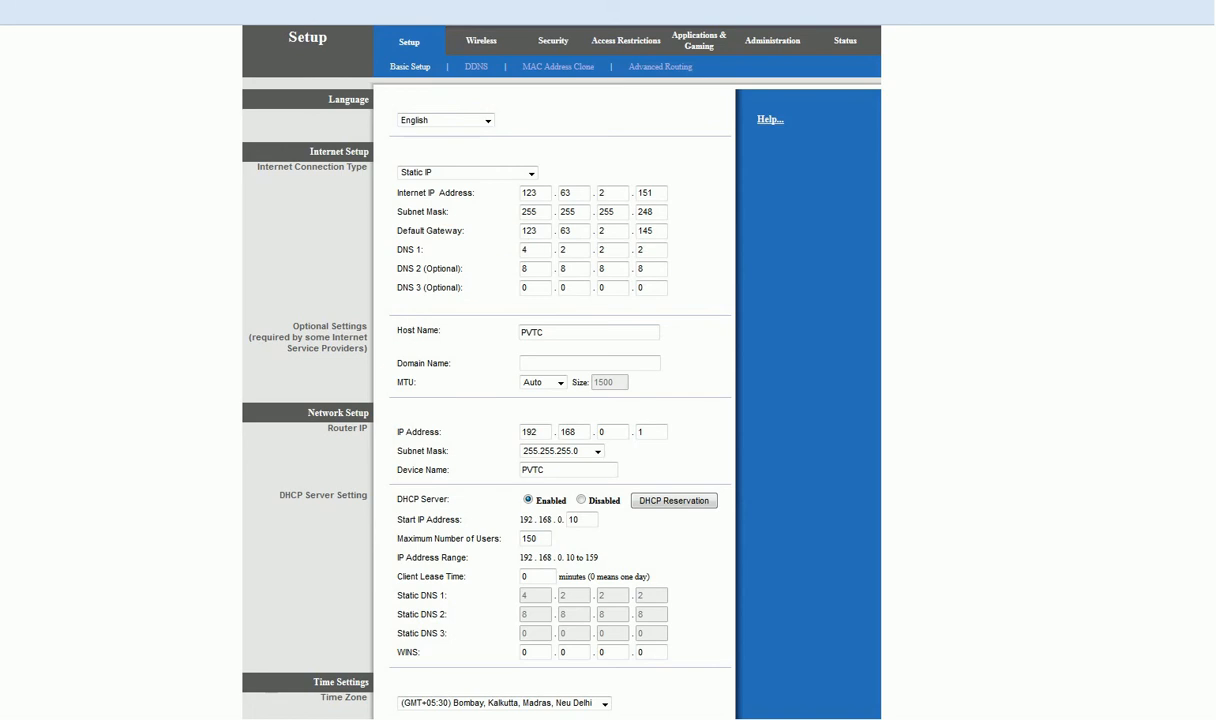
click(280, 690)
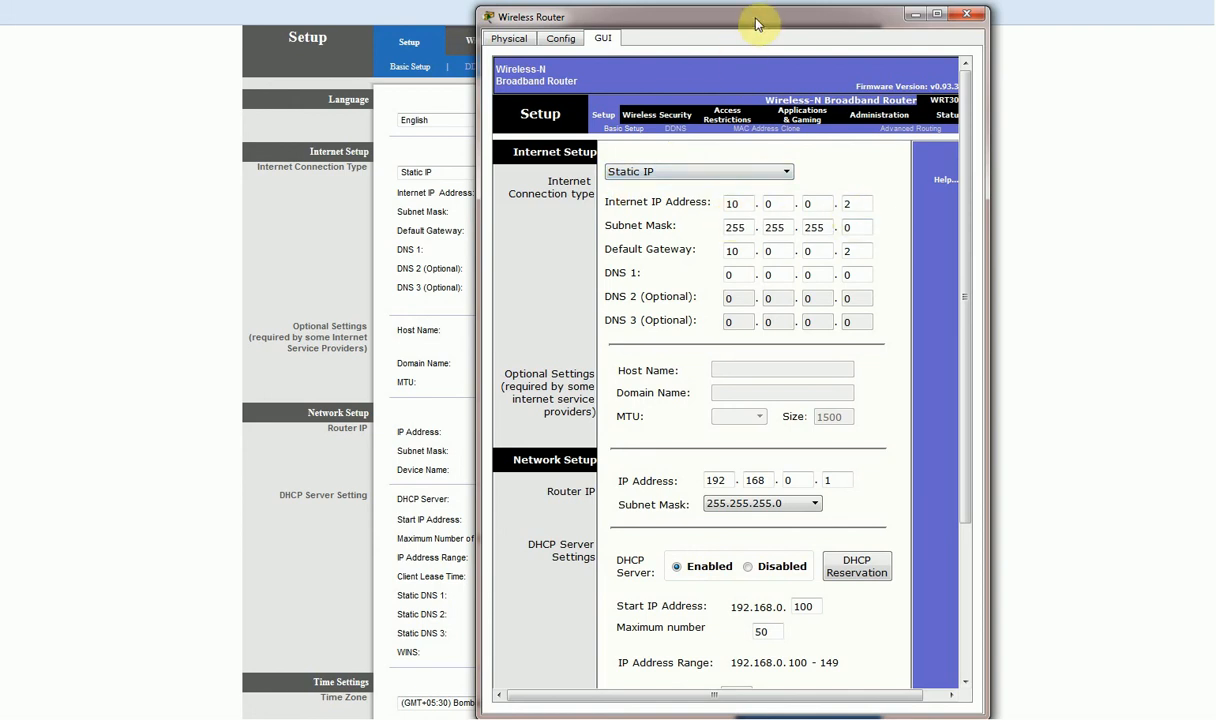
Place the router window beside the real page and show its DHCP settings (192.168.0.100, 50 users).
drag(758, 22, 1024, 31)
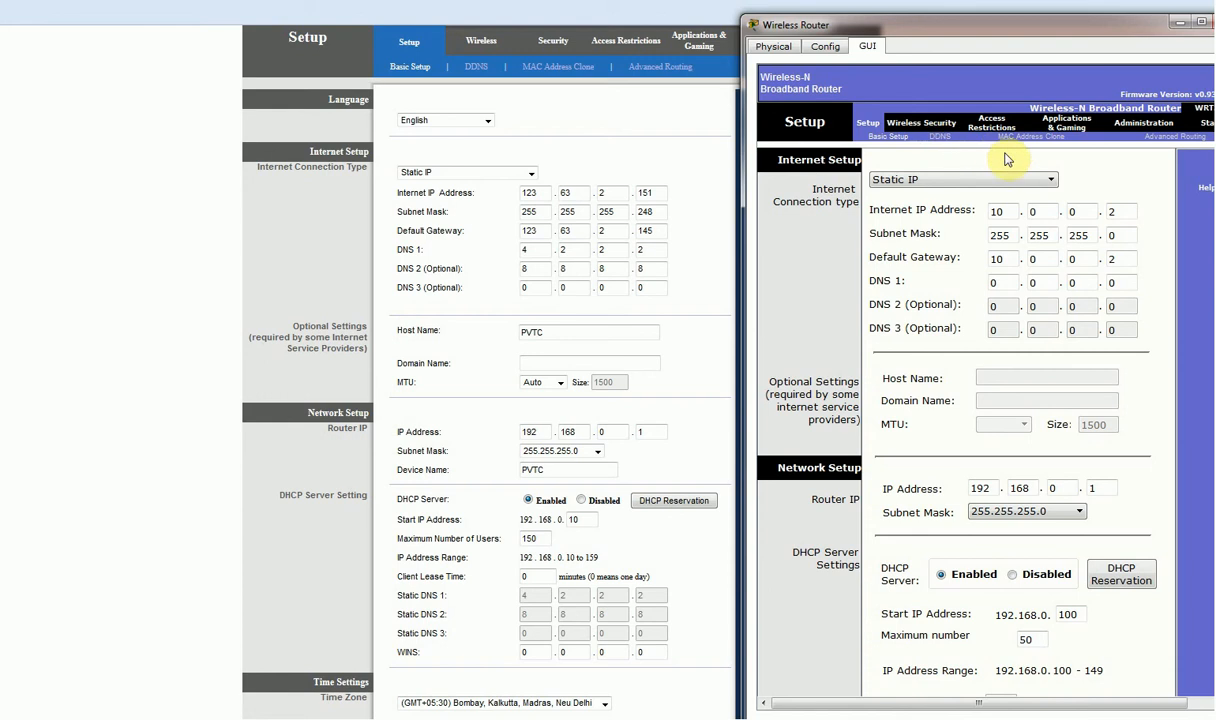
drag(898, 23, 815, 7)
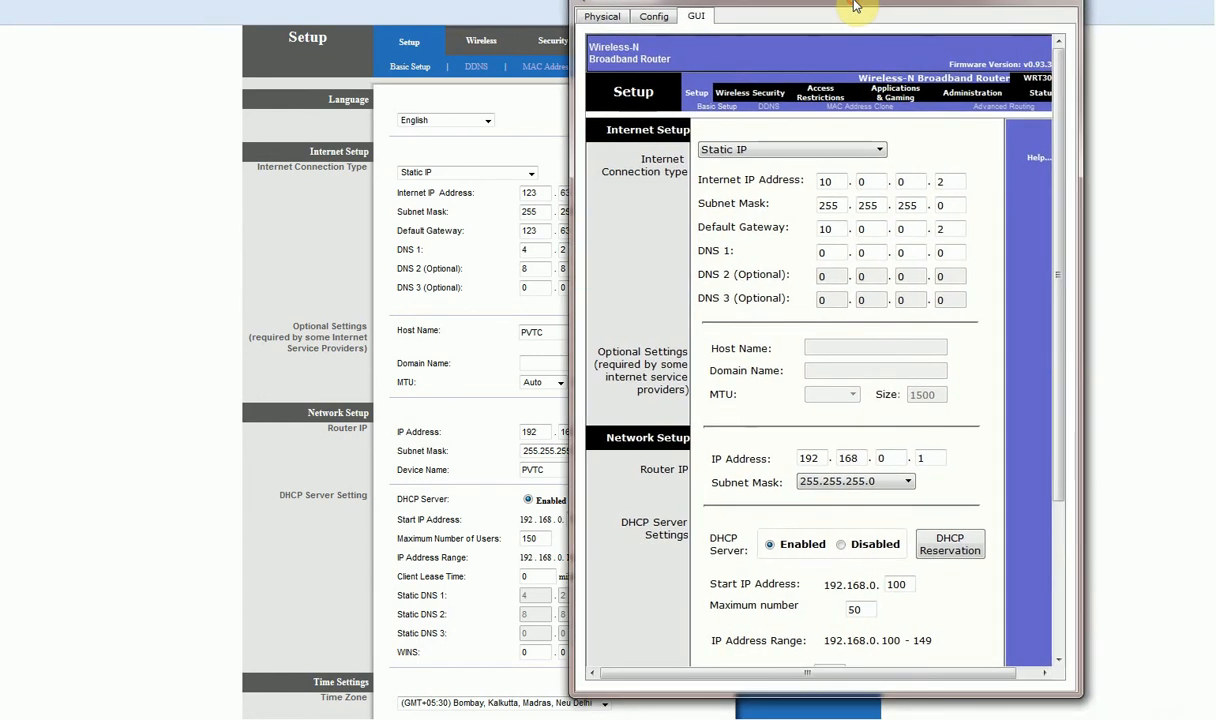
drag(1058, 244, 1073, 302)
scroll(700, 265, up, 2)
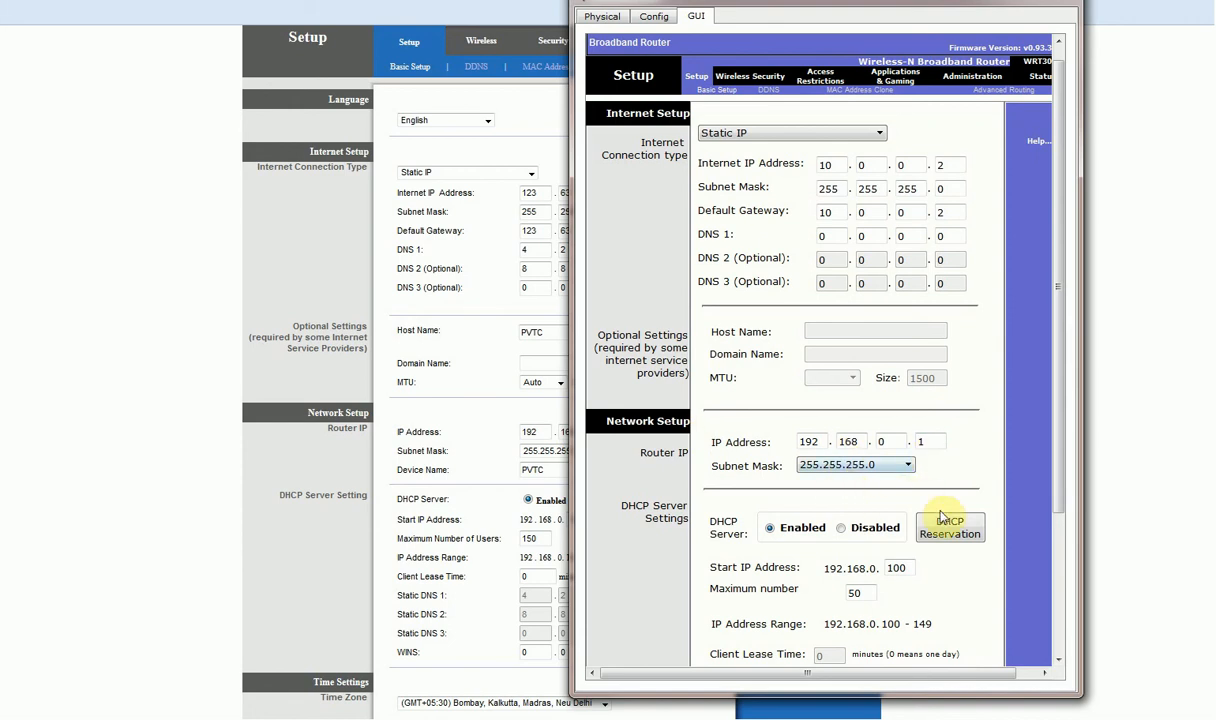
drag(1059, 484, 1066, 648)
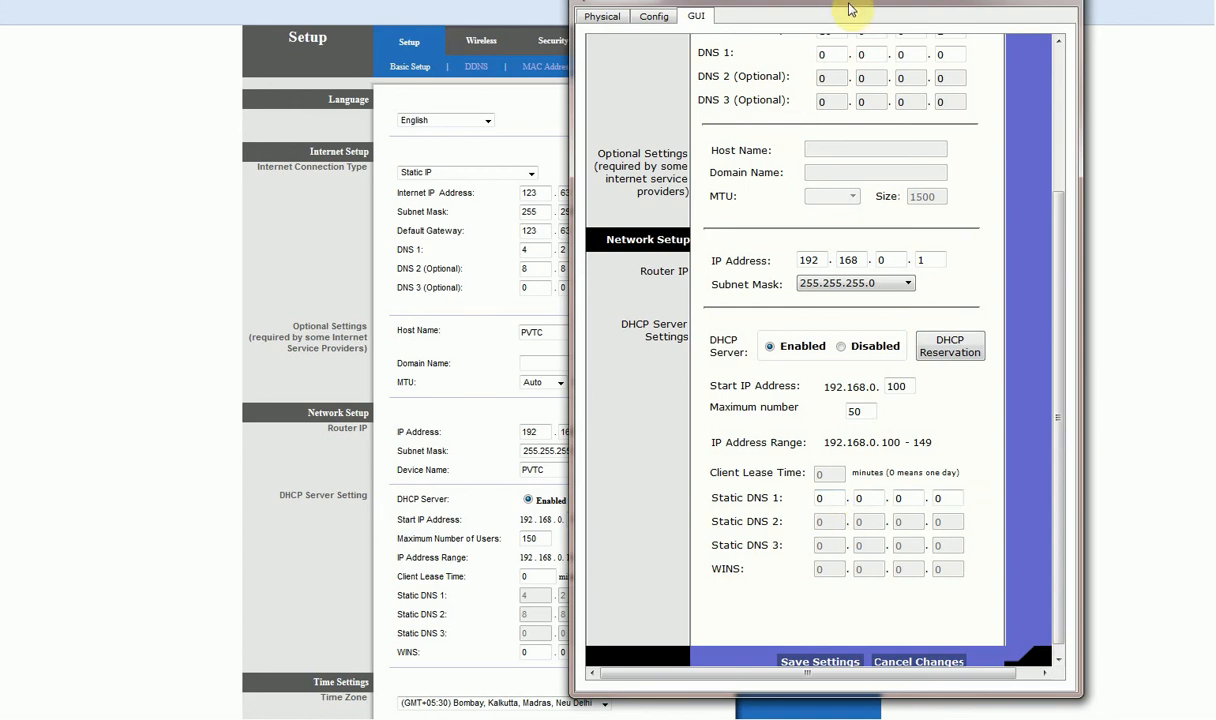
Set the router's DHCP pool to start at 192.168.0.10 with a maximum of 150 users.
drag(962, 5, 271, 34)
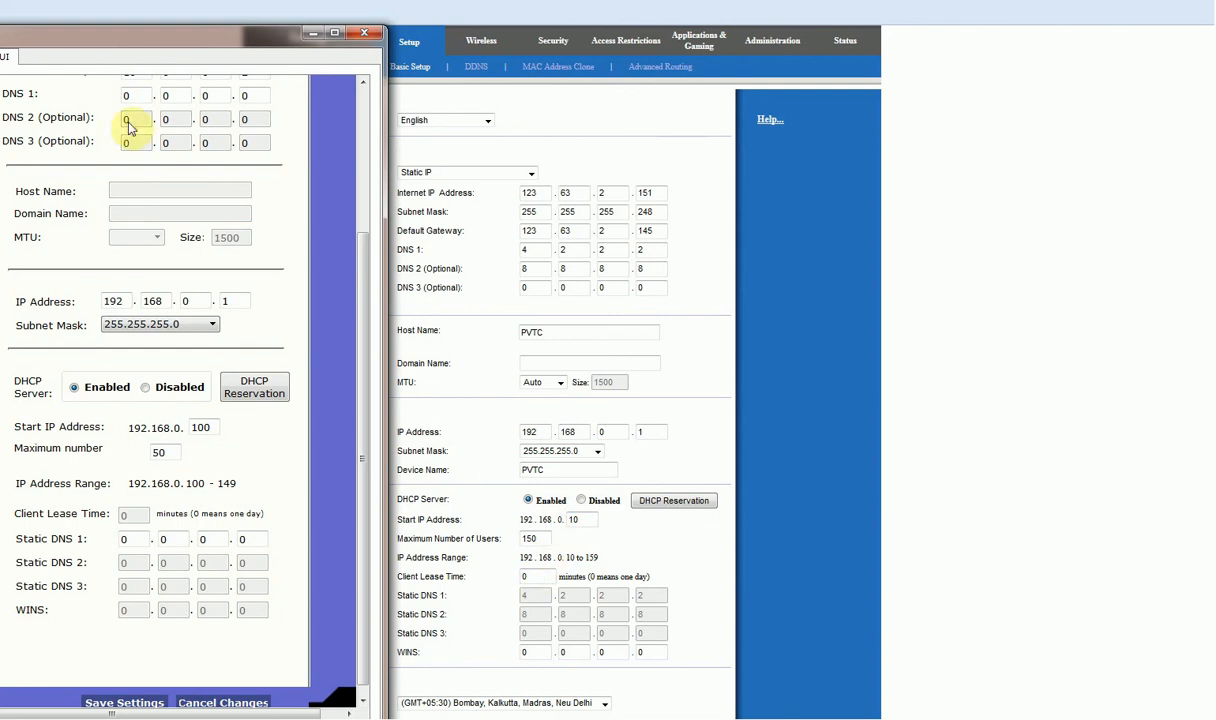
drag(219, 33, 1019, 63)
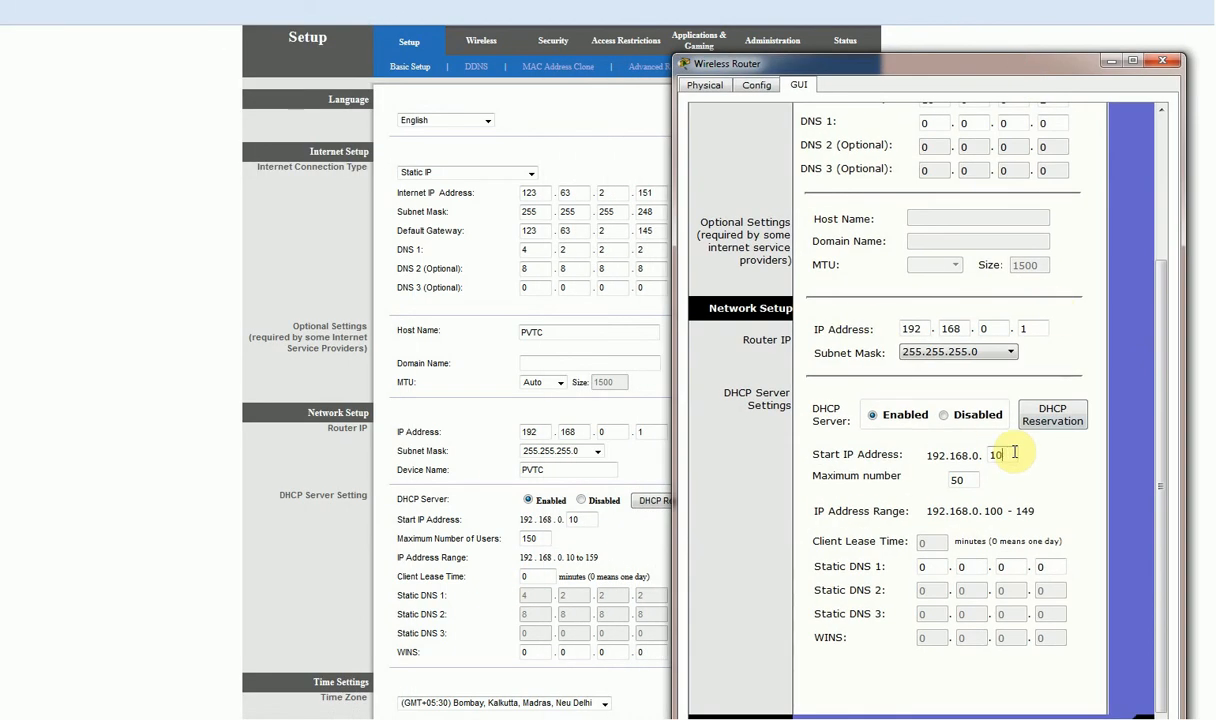
click(951, 479)
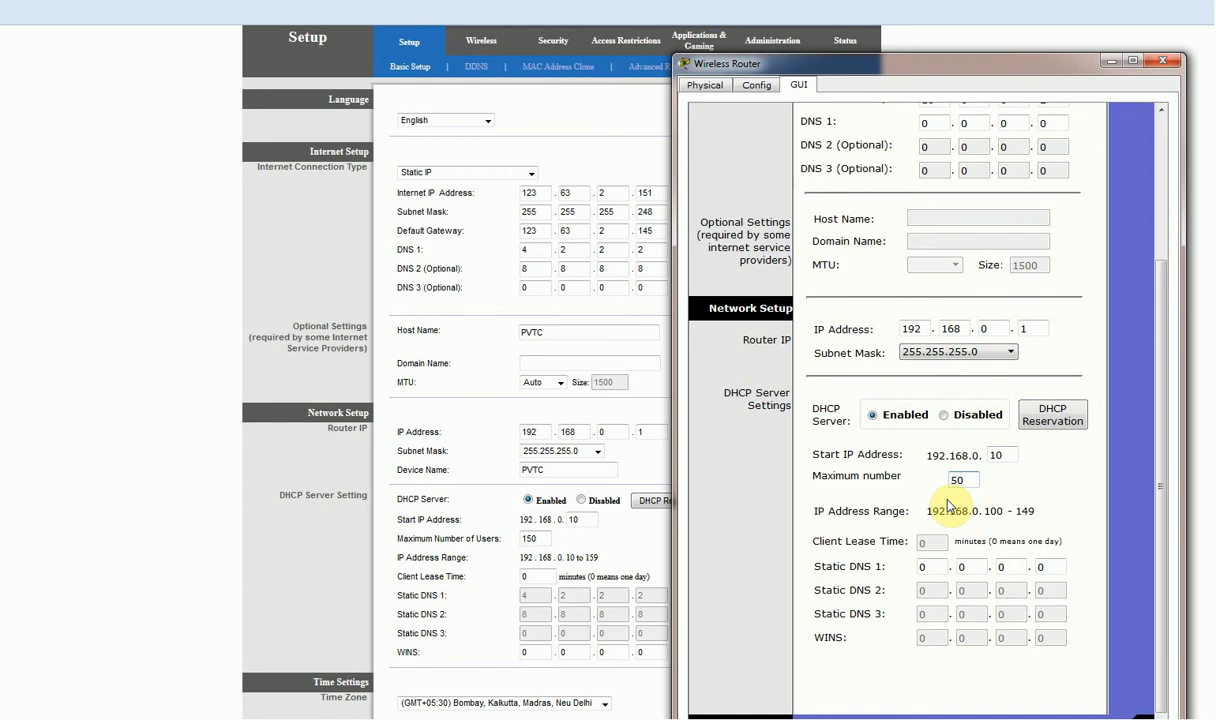
text(1)
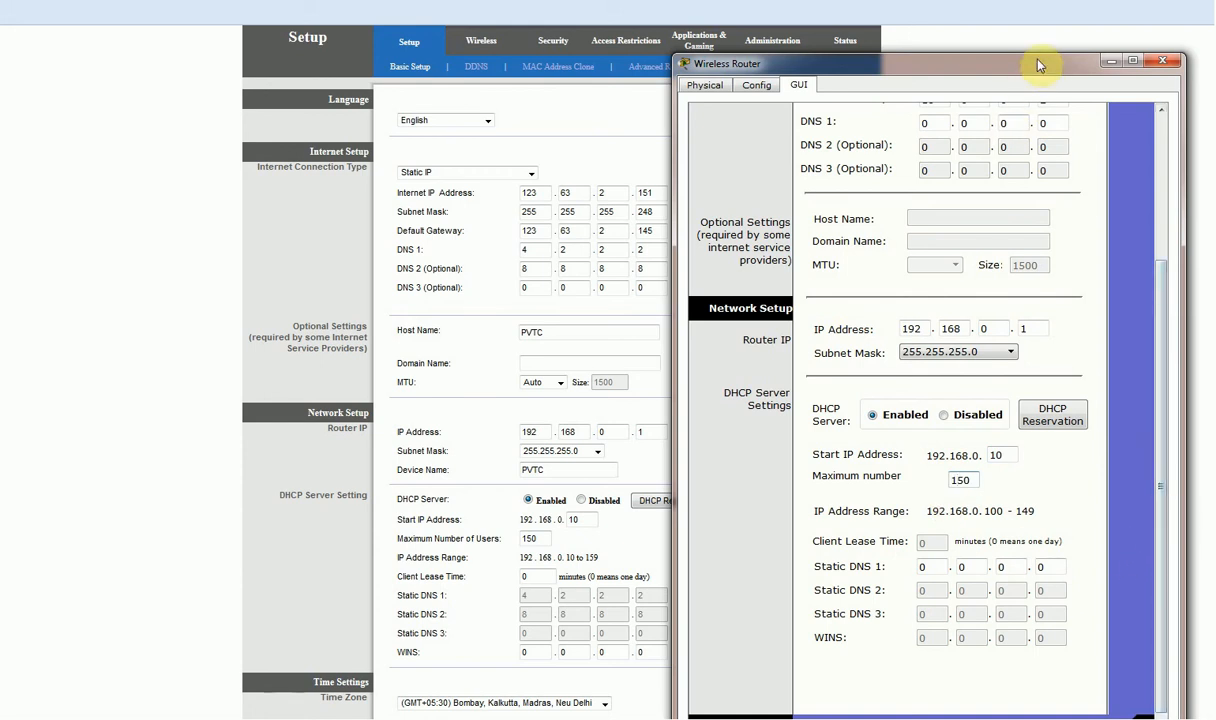
Go to the router's Security and Wireless pages, then the real router's wireless settings page.
drag(1038, 65, 1027, 4)
scroll(1060, 612, down, 1)
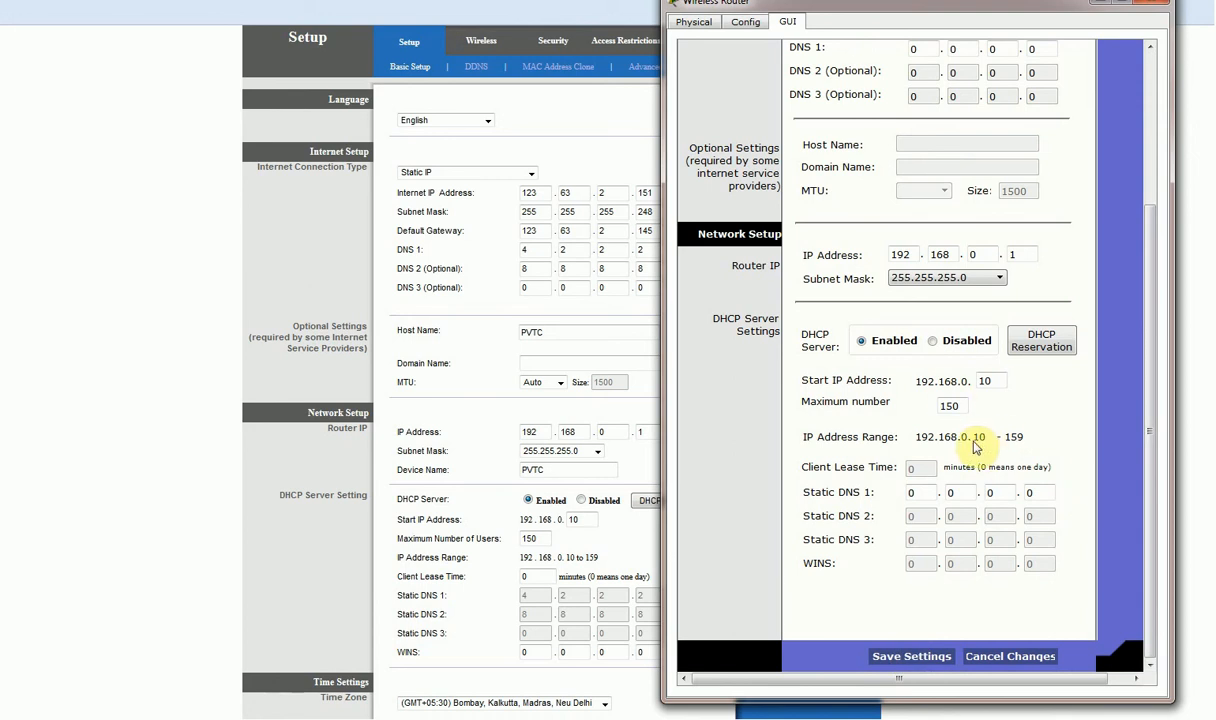
scroll(975, 445, up, 3)
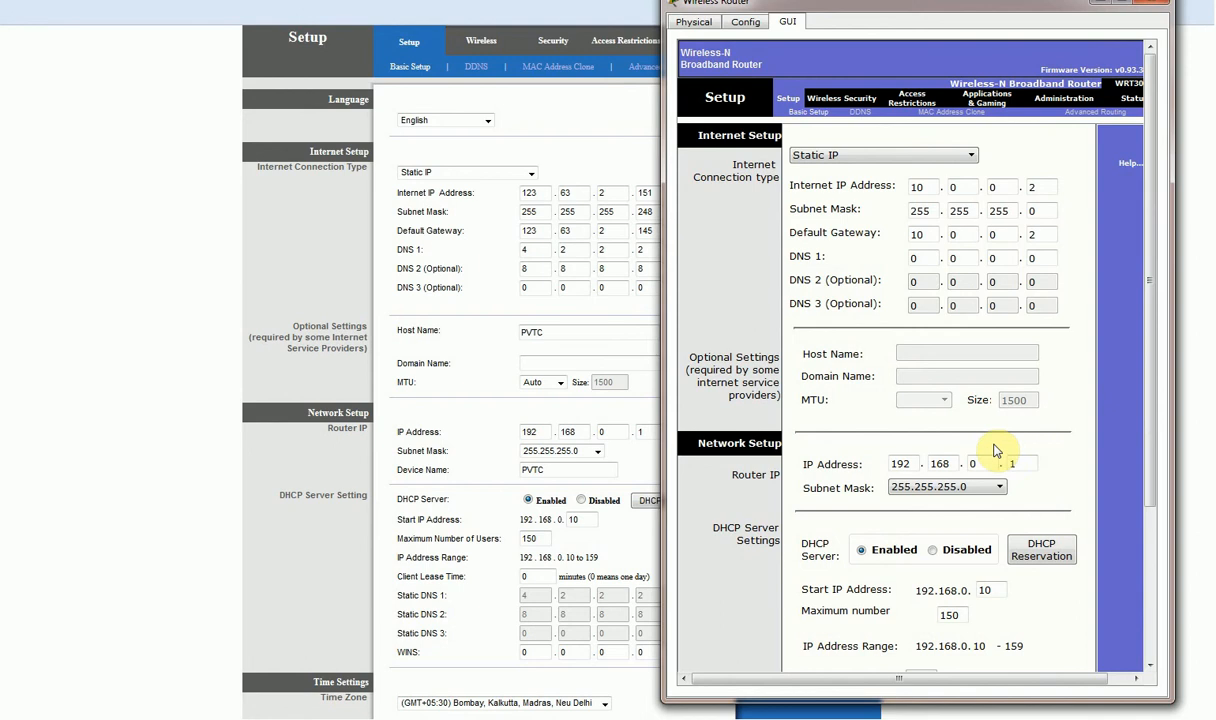
click(843, 99)
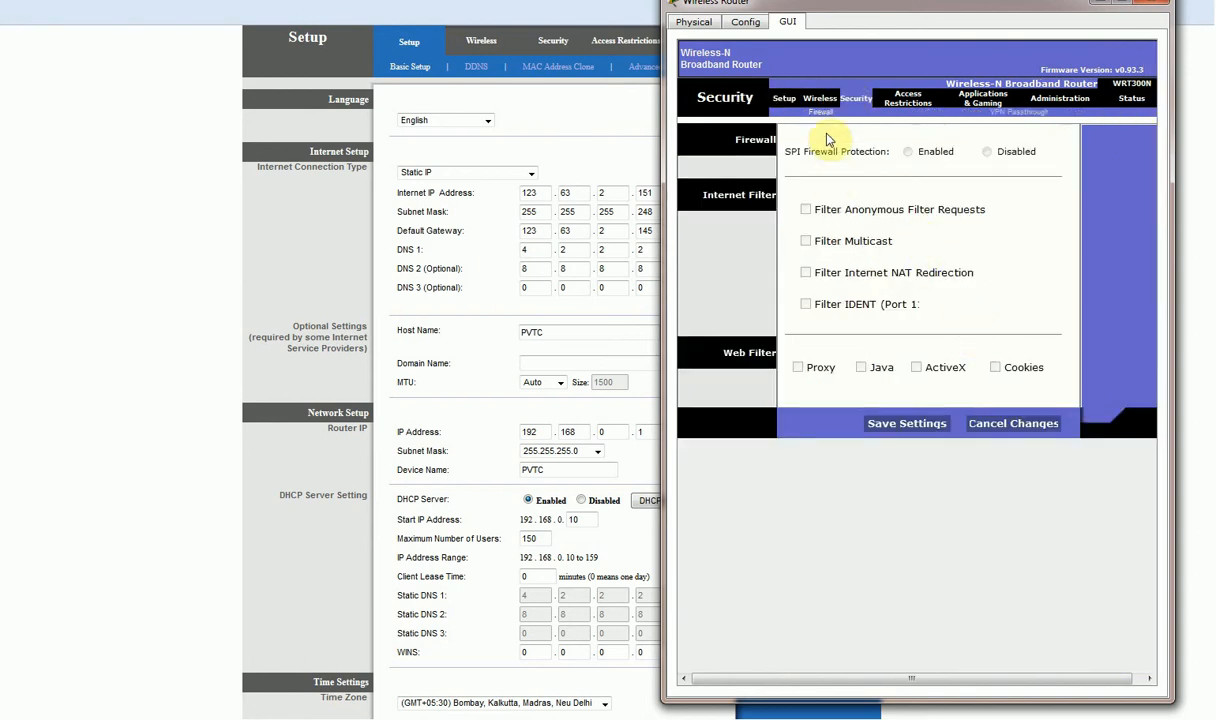
click(816, 99)
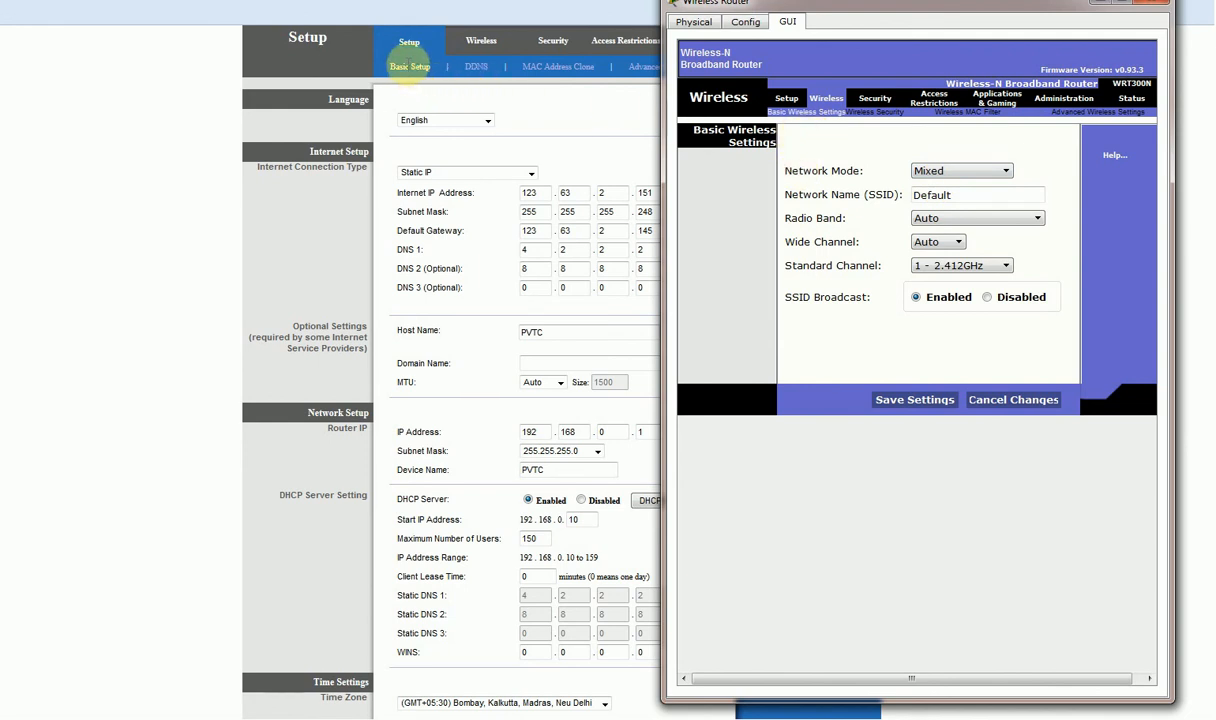
click(485, 42)
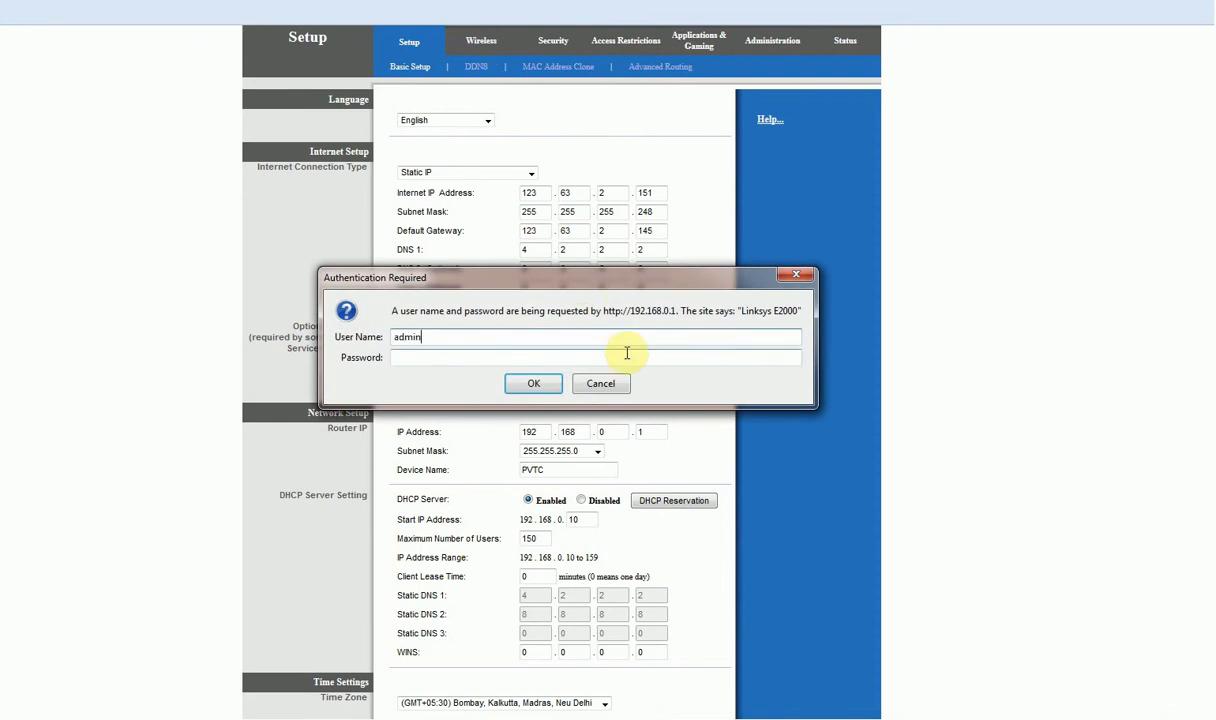
Log in to the Linksys E2000 with its user name and password, then return to Packet Tracer.
key(Tab)
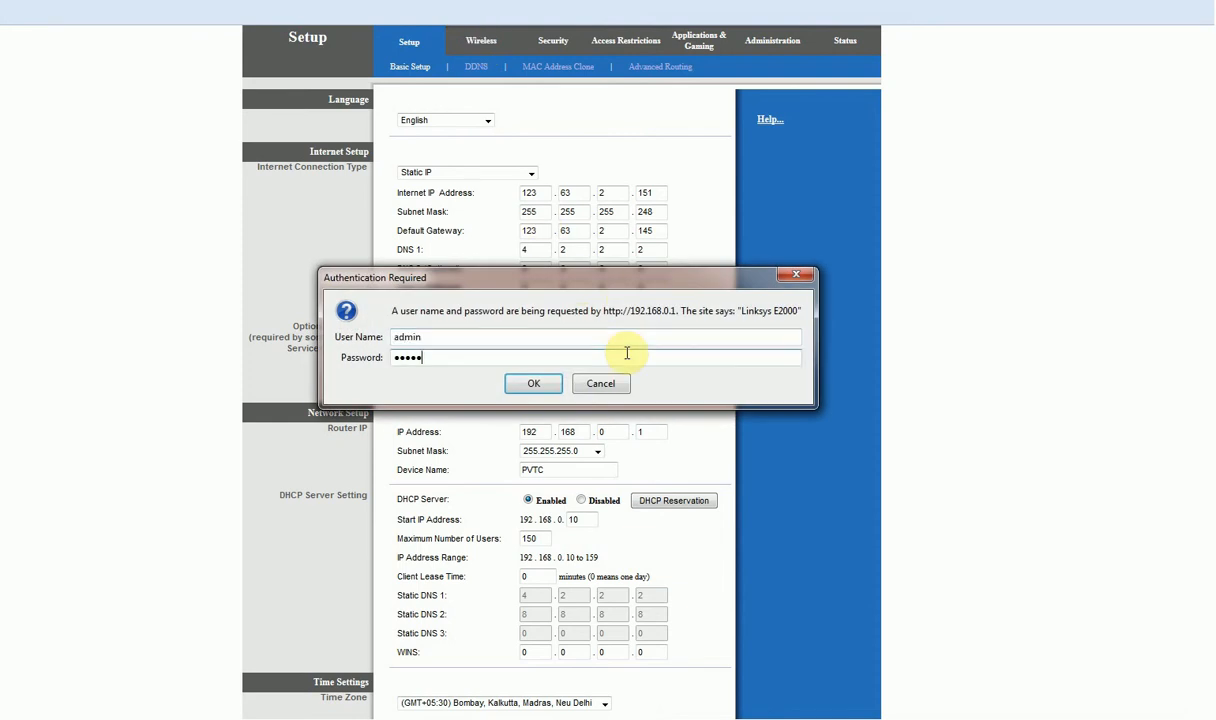
key(Return)
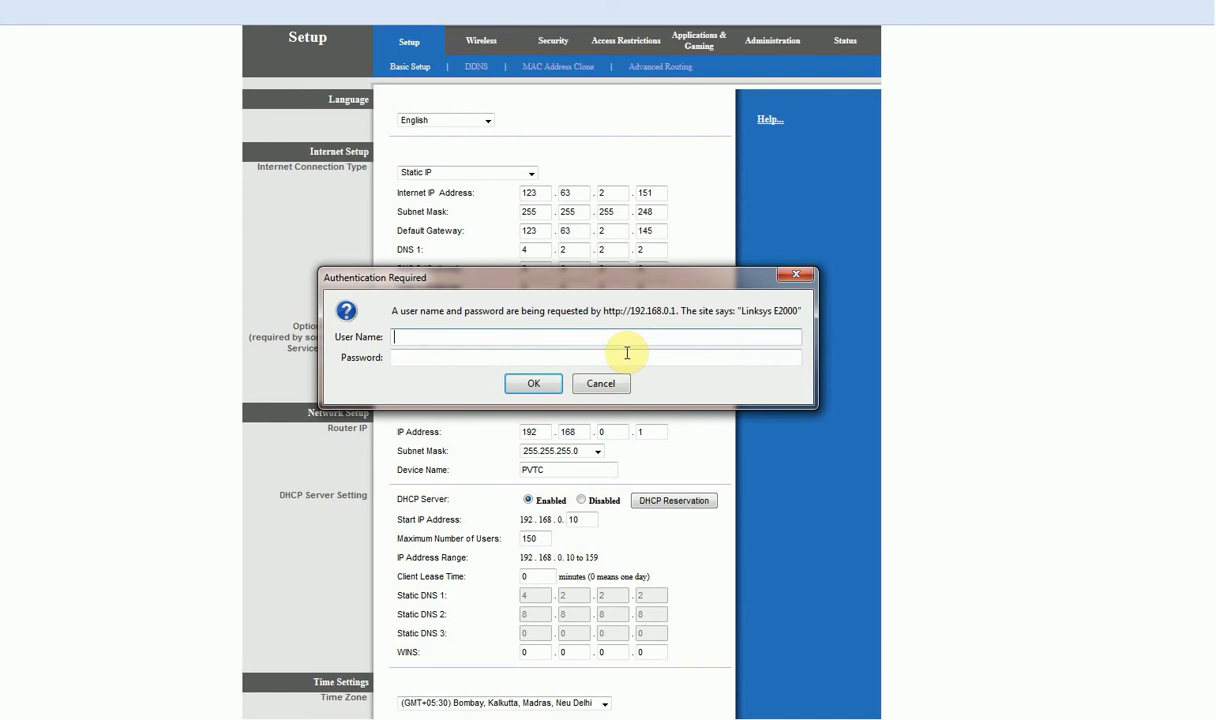
text(admin)
key(Tab)
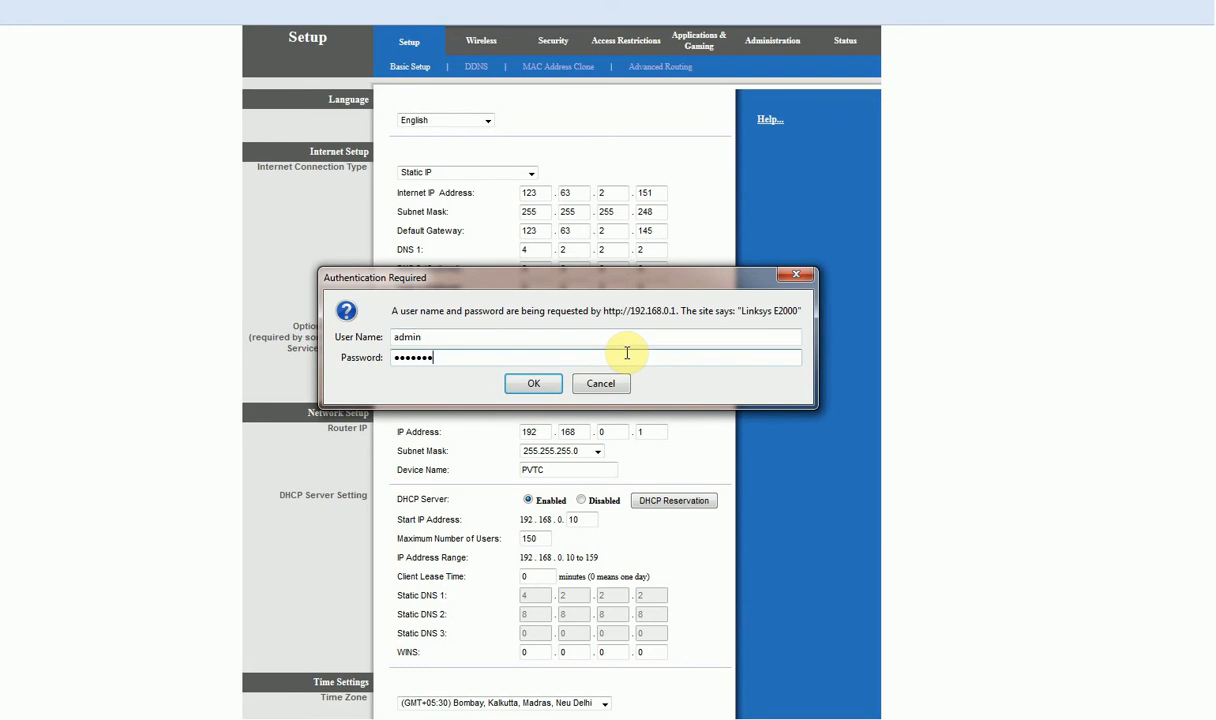
key(Return)
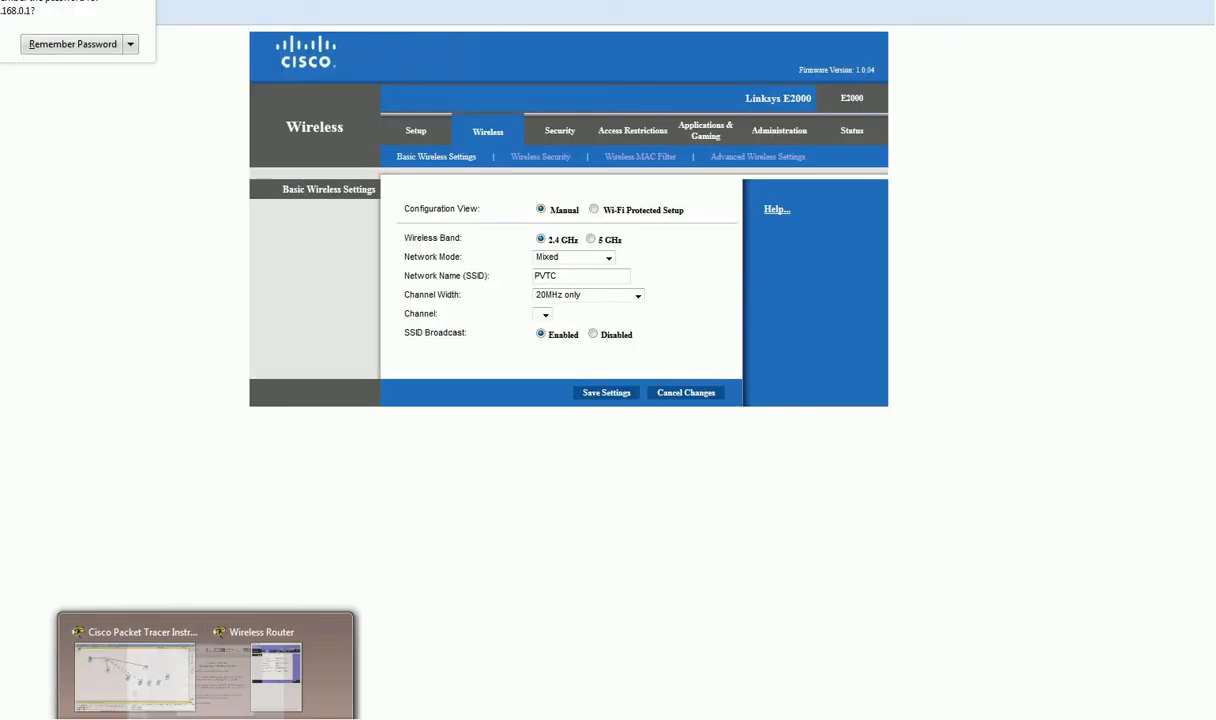
click(276, 678)
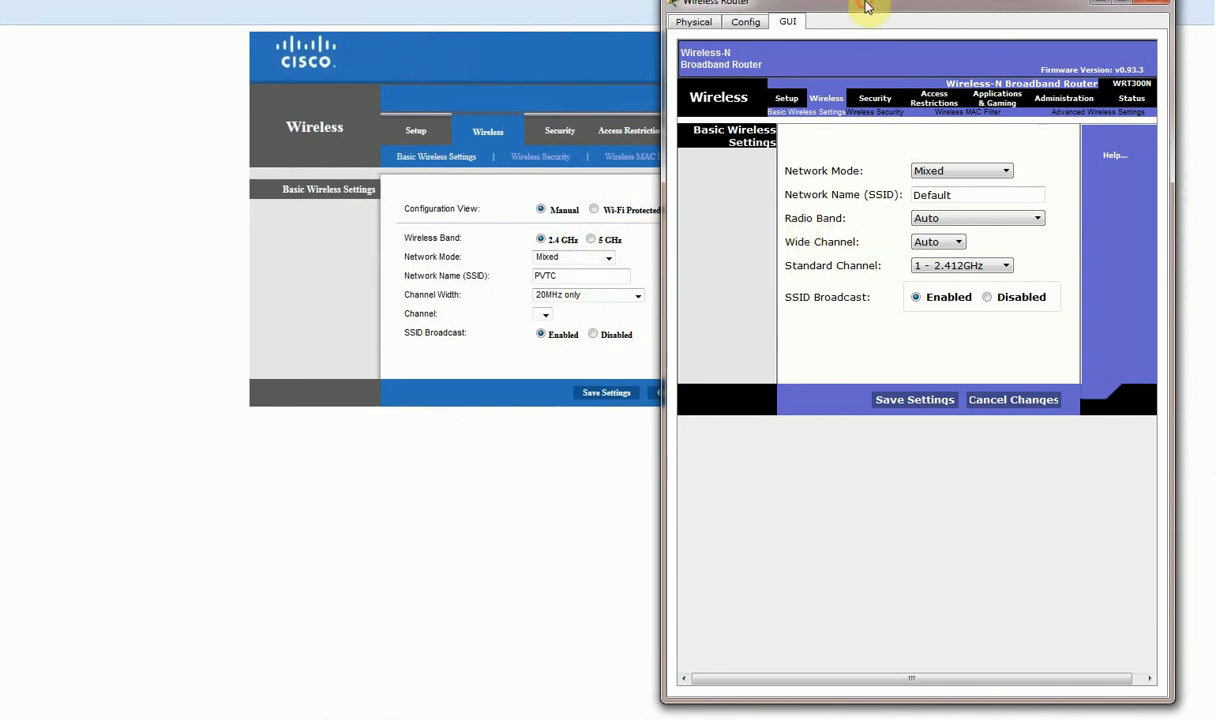
Change the SSID from Default to CISCO, keeping Mixed mode and Auto radio band, and save.
drag(867, 7, 860, 25)
click(996, 191)
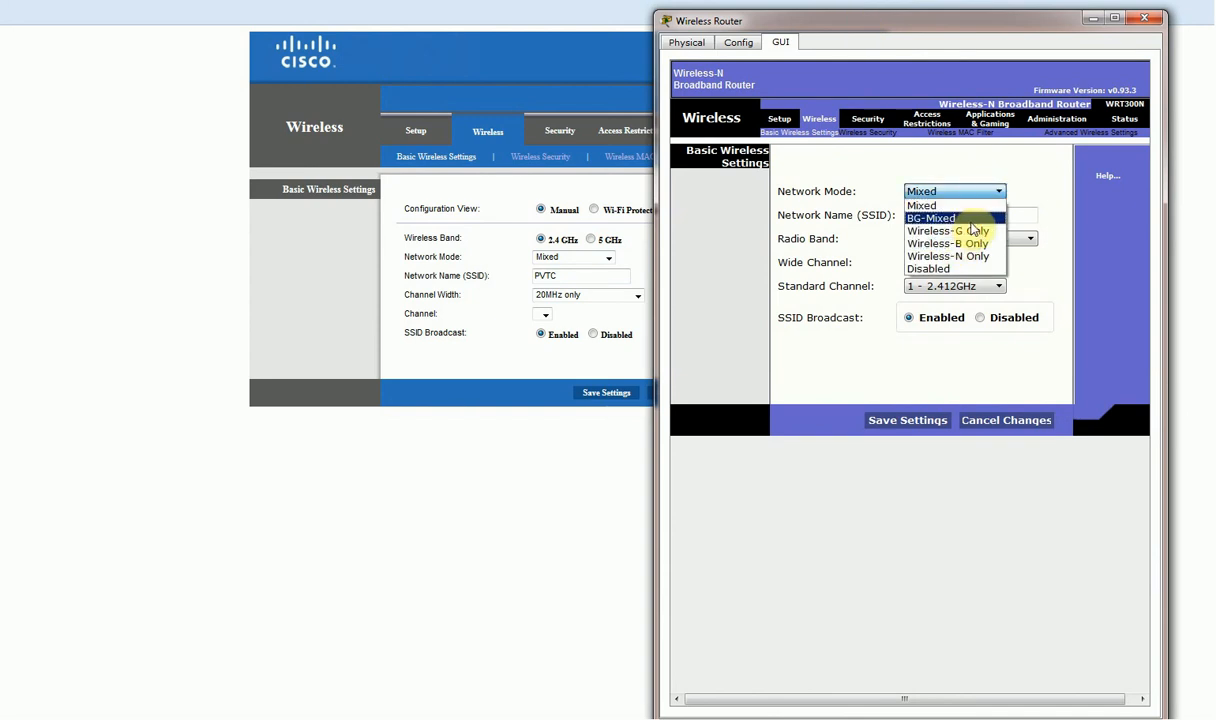
click(866, 180)
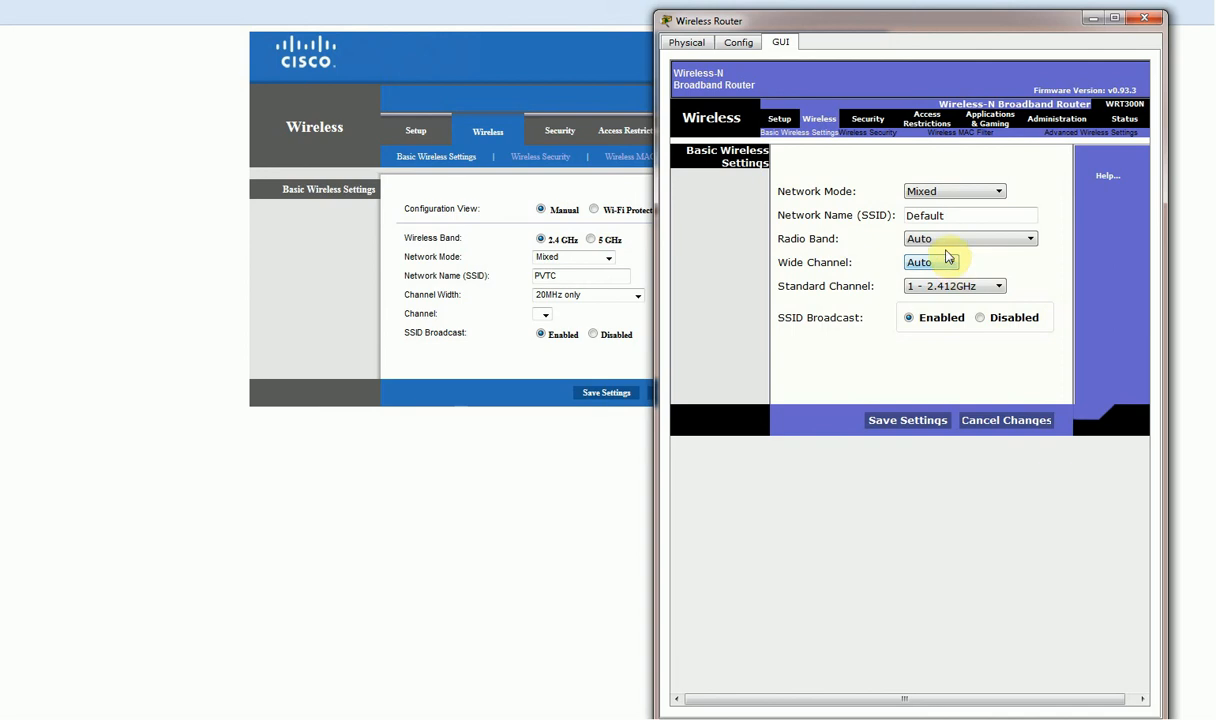
drag(948, 215, 848, 215)
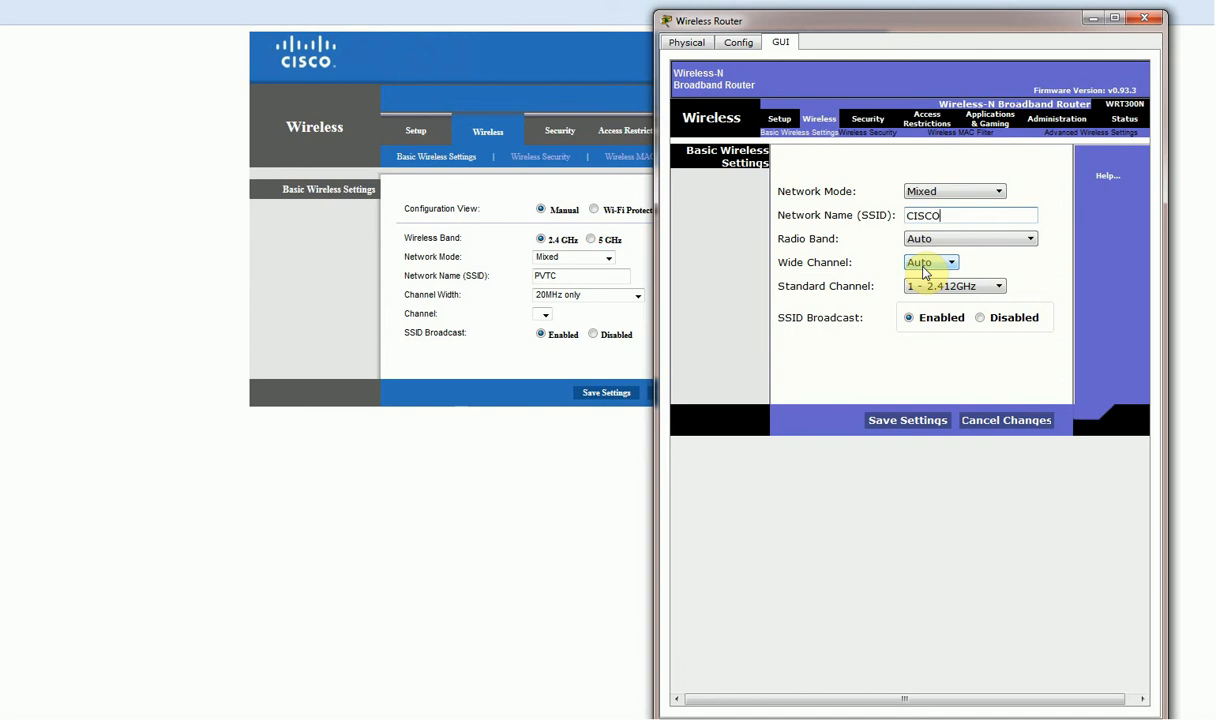
click(950, 239)
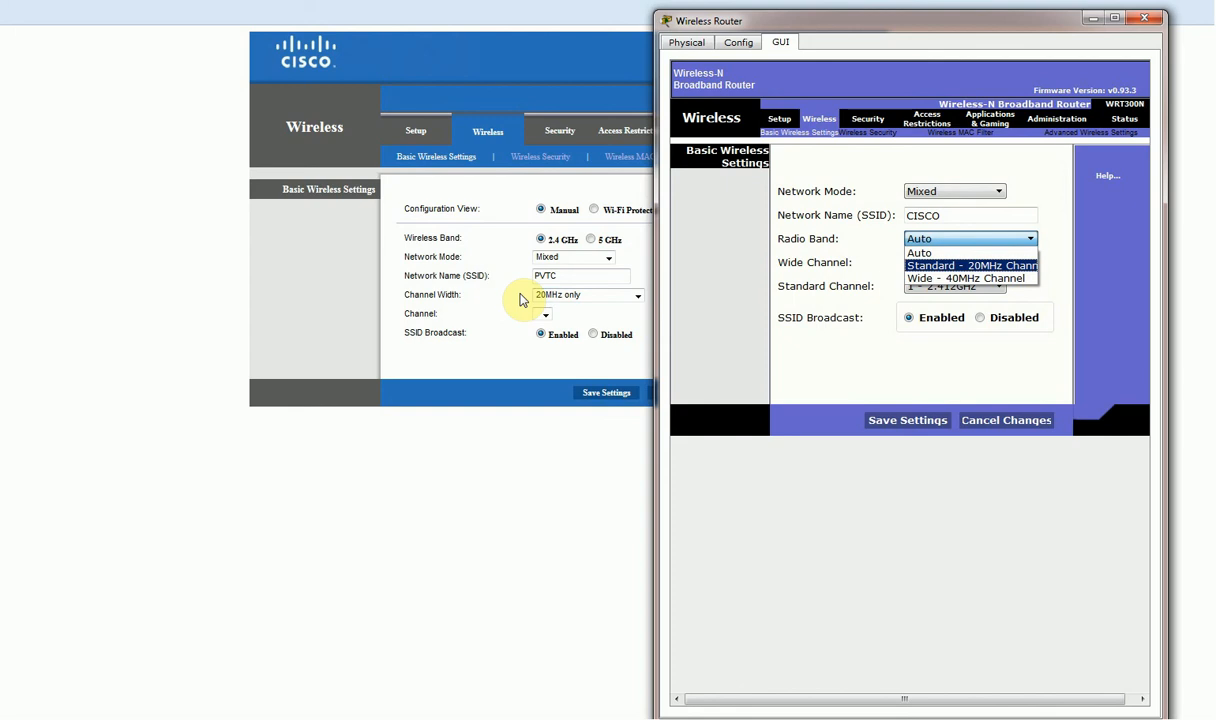
click(945, 254)
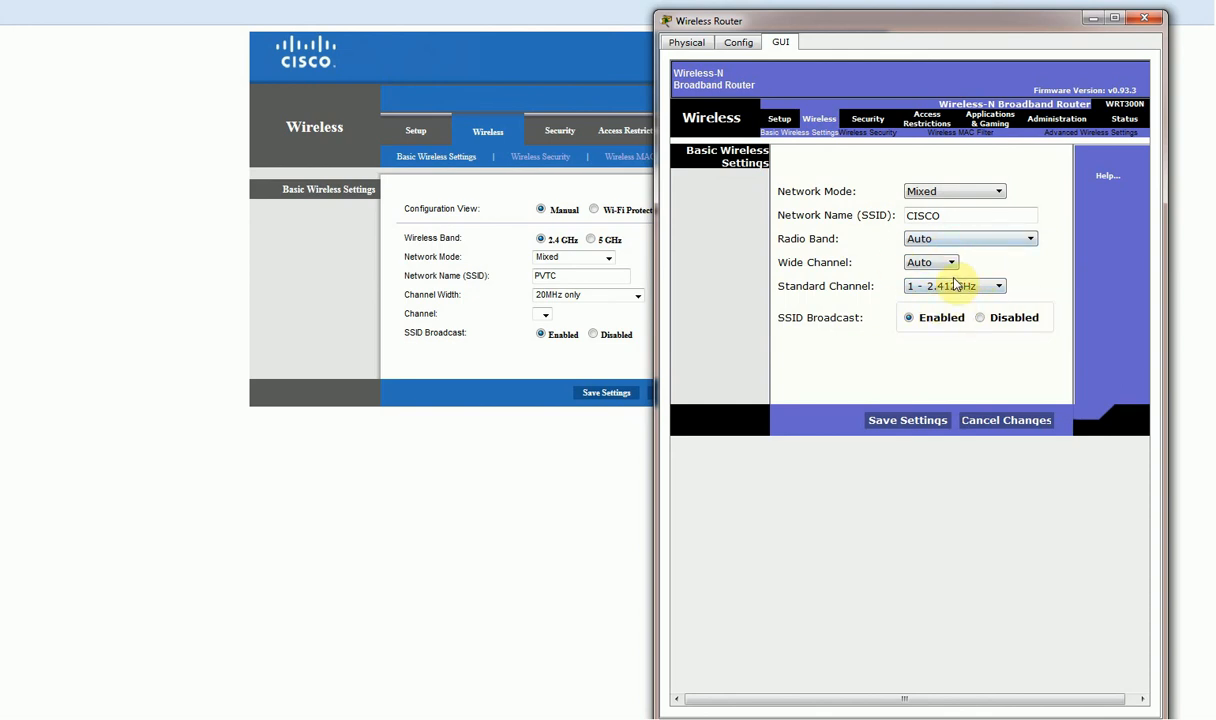
click(970, 240)
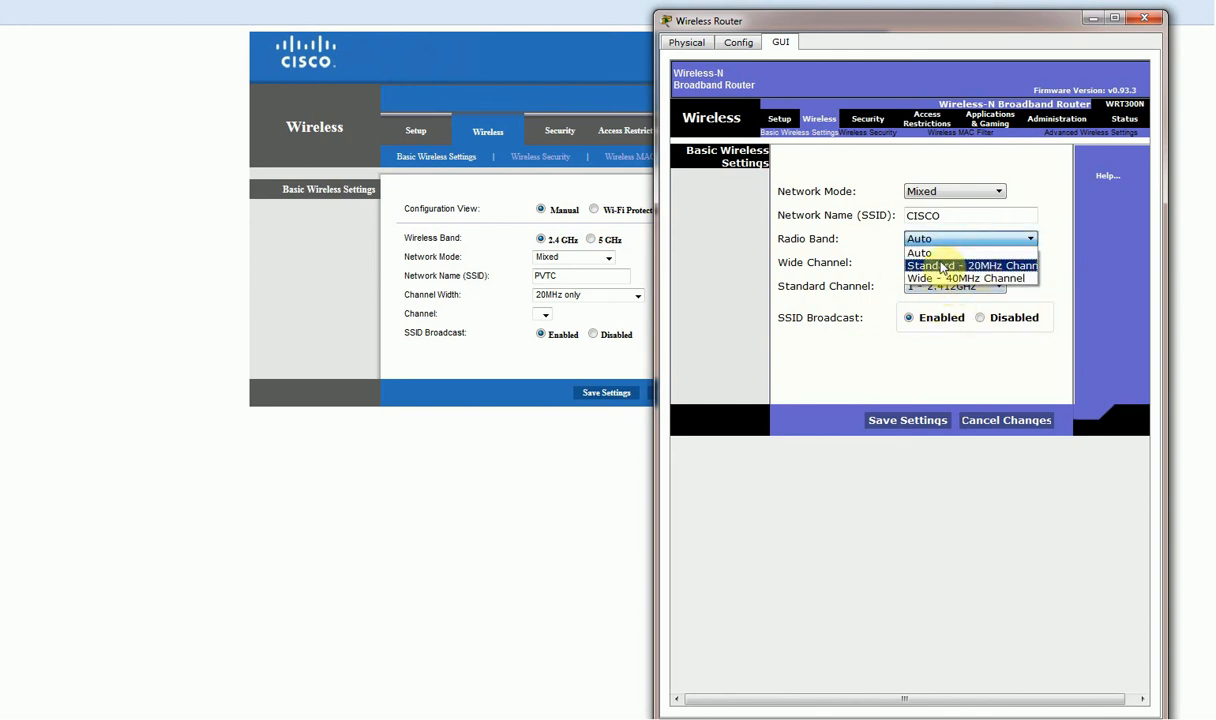
click(860, 259)
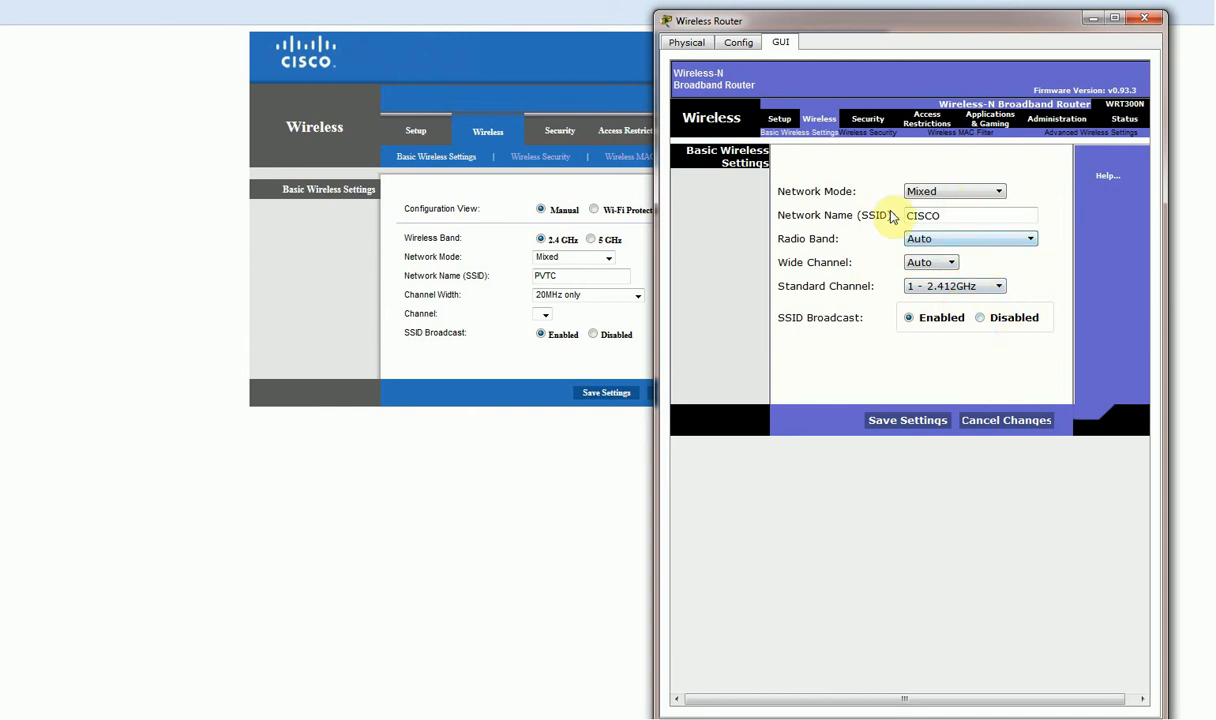
click(925, 424)
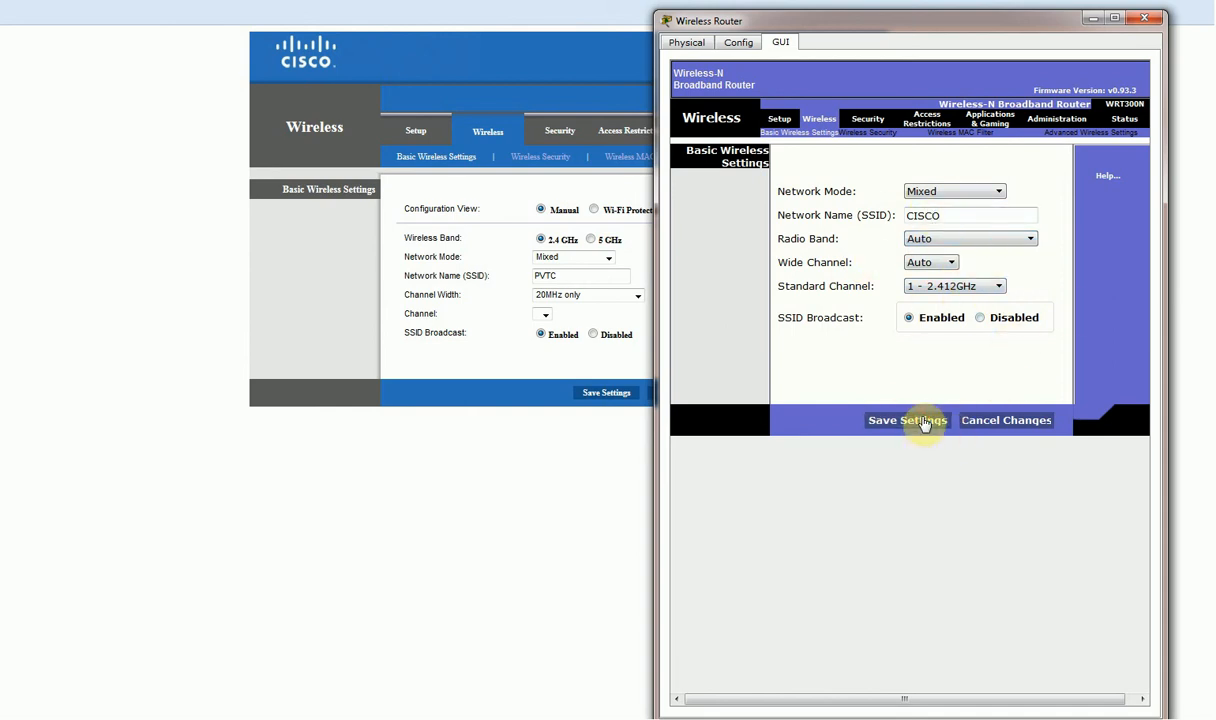
click(866, 135)
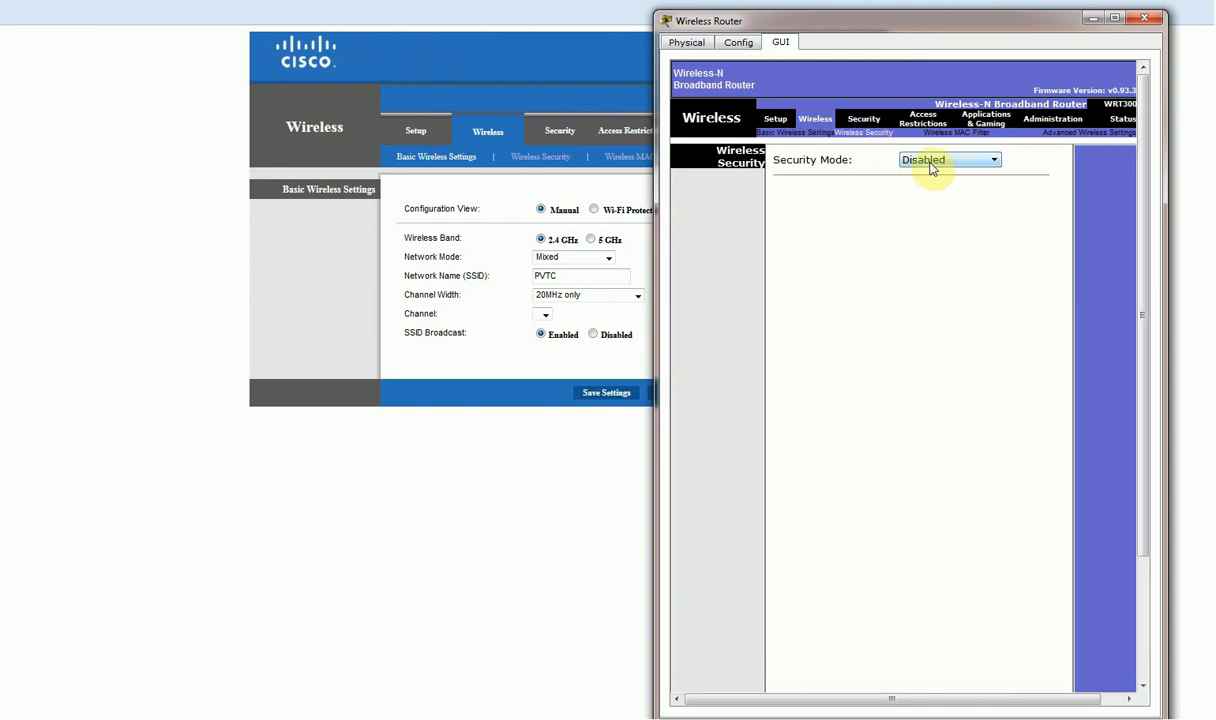
Check the real router's wireless security settings, then bring the Packet Tracer router window back.
click(544, 165)
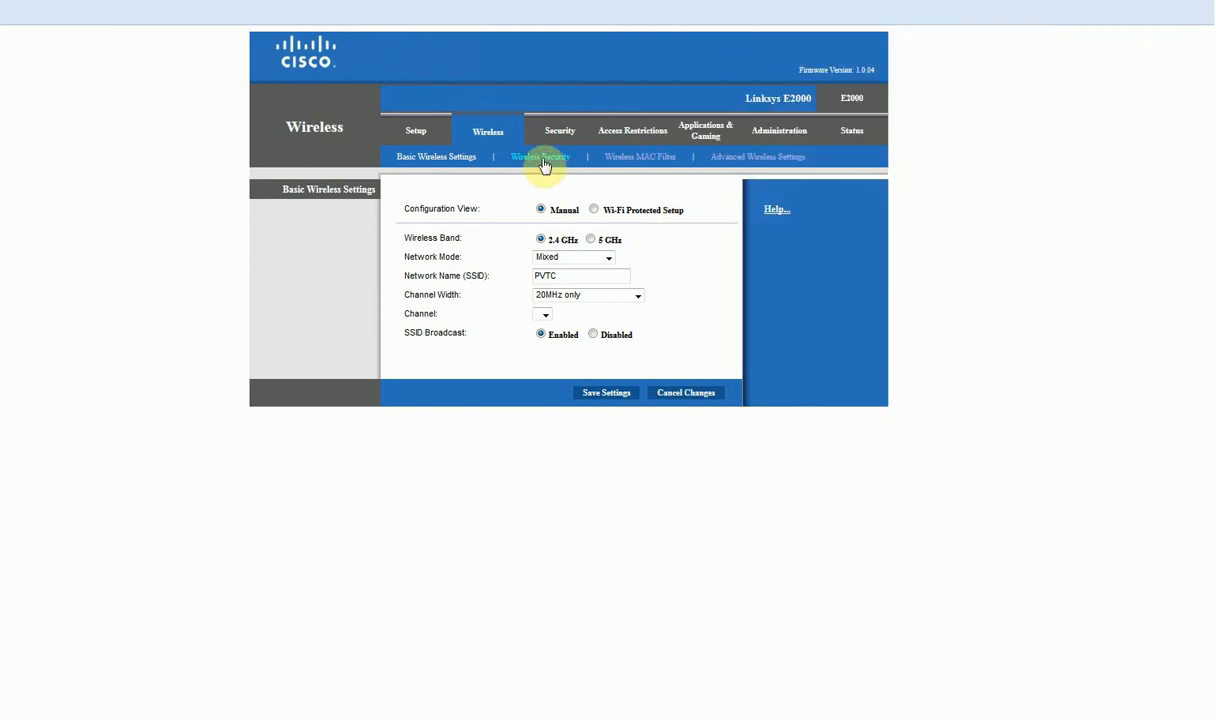
click(544, 165)
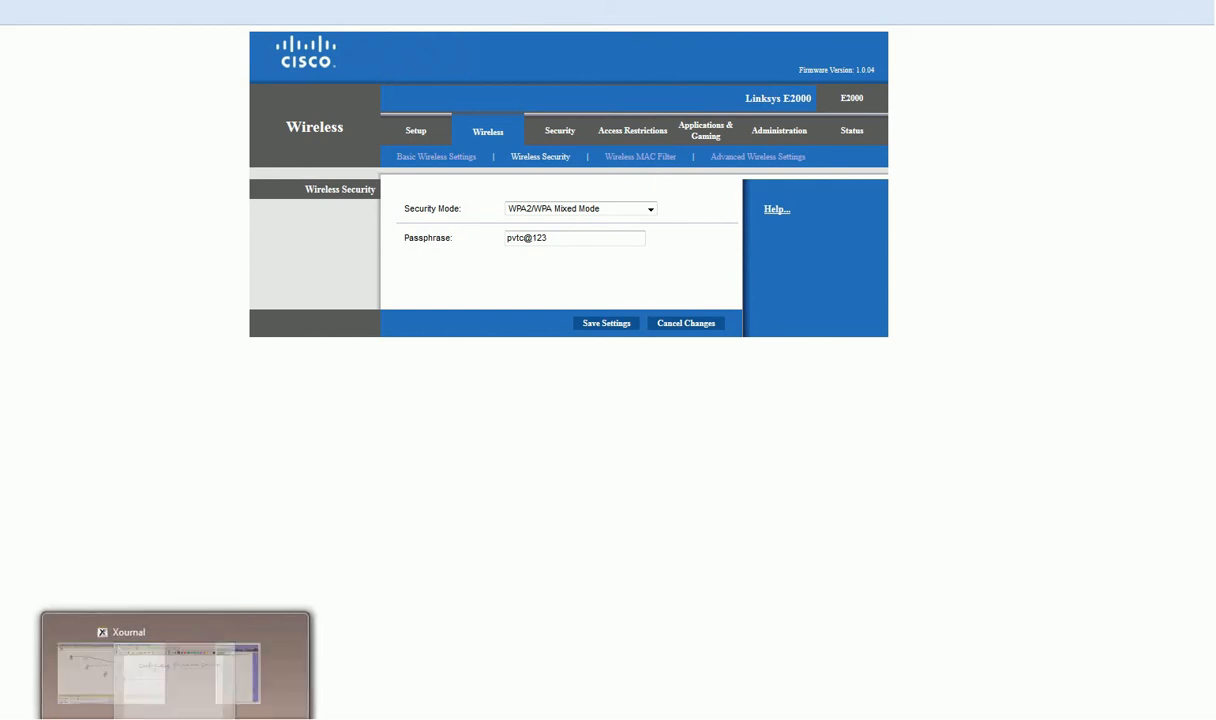
click(299, 701)
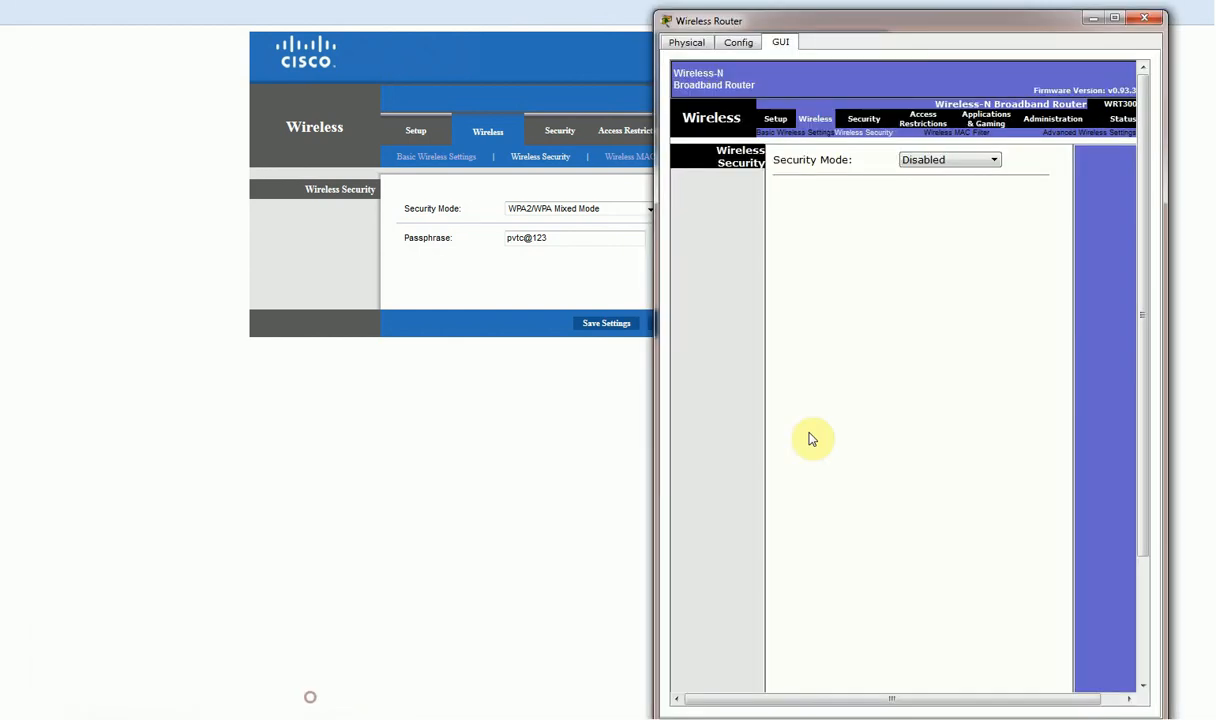
drag(925, 35, 942, 3)
Set wireless security to WPA2 Personal with AES encryption and a passphrase, and save.
click(975, 129)
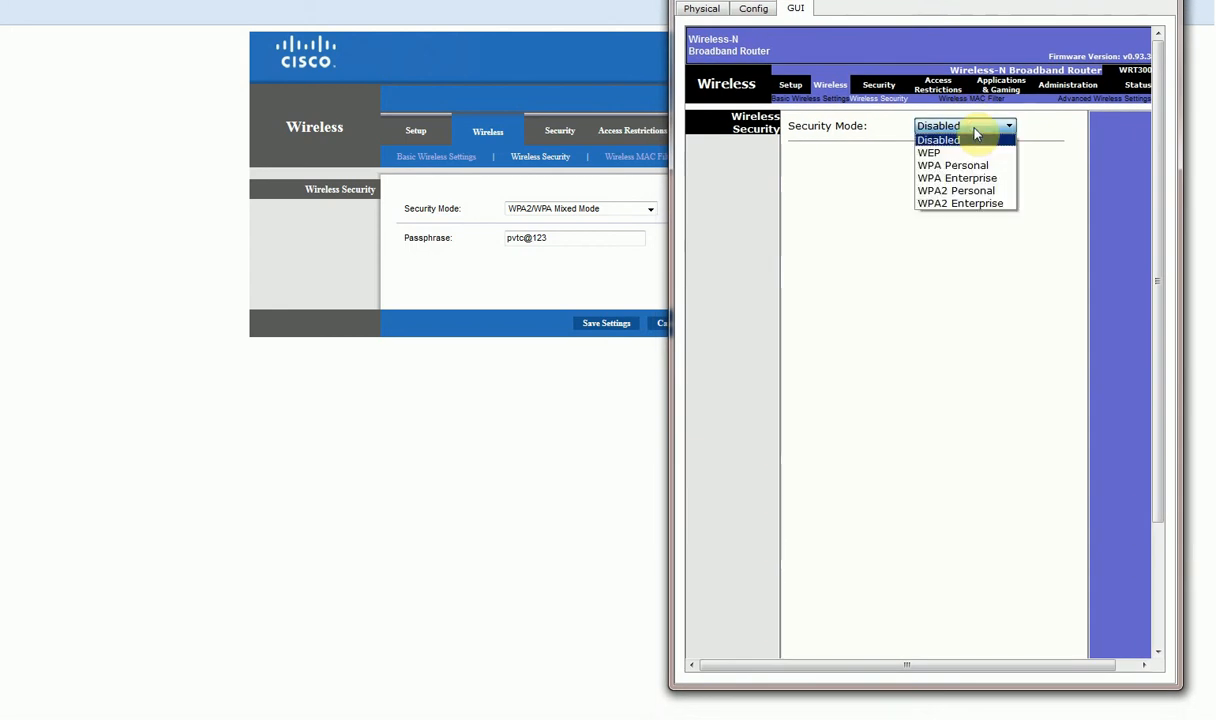
click(978, 204)
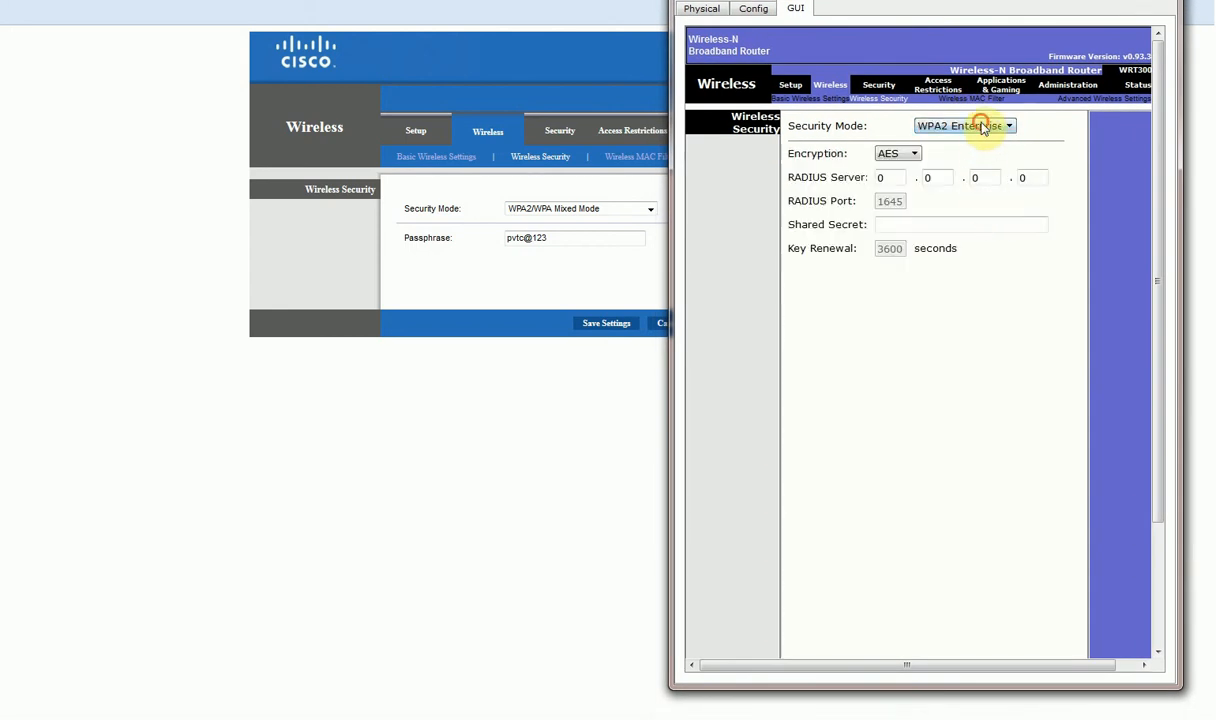
click(982, 128)
click(983, 190)
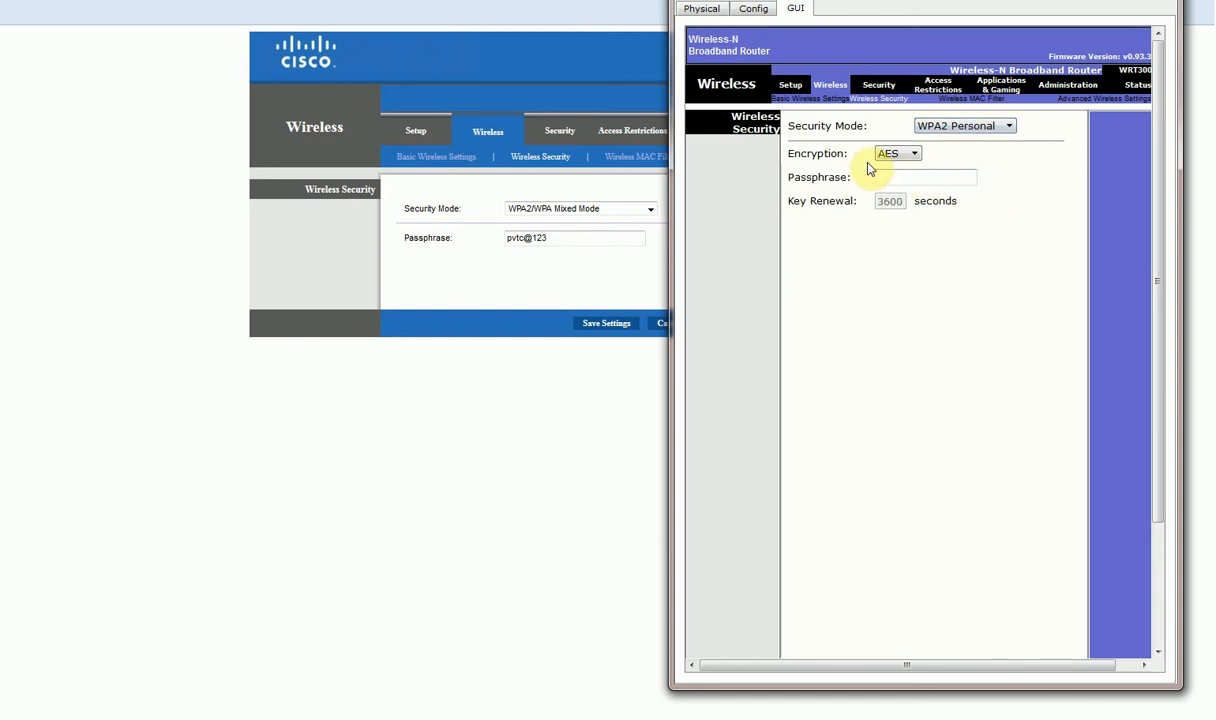
click(905, 156)
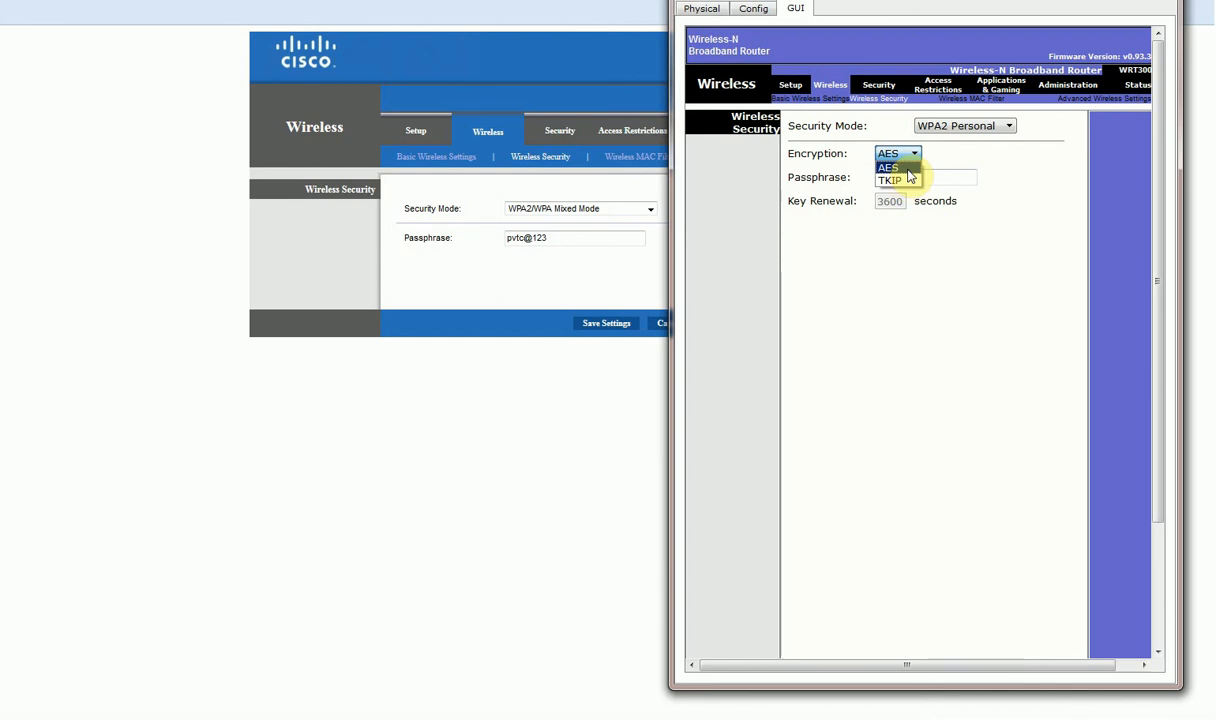
click(907, 158)
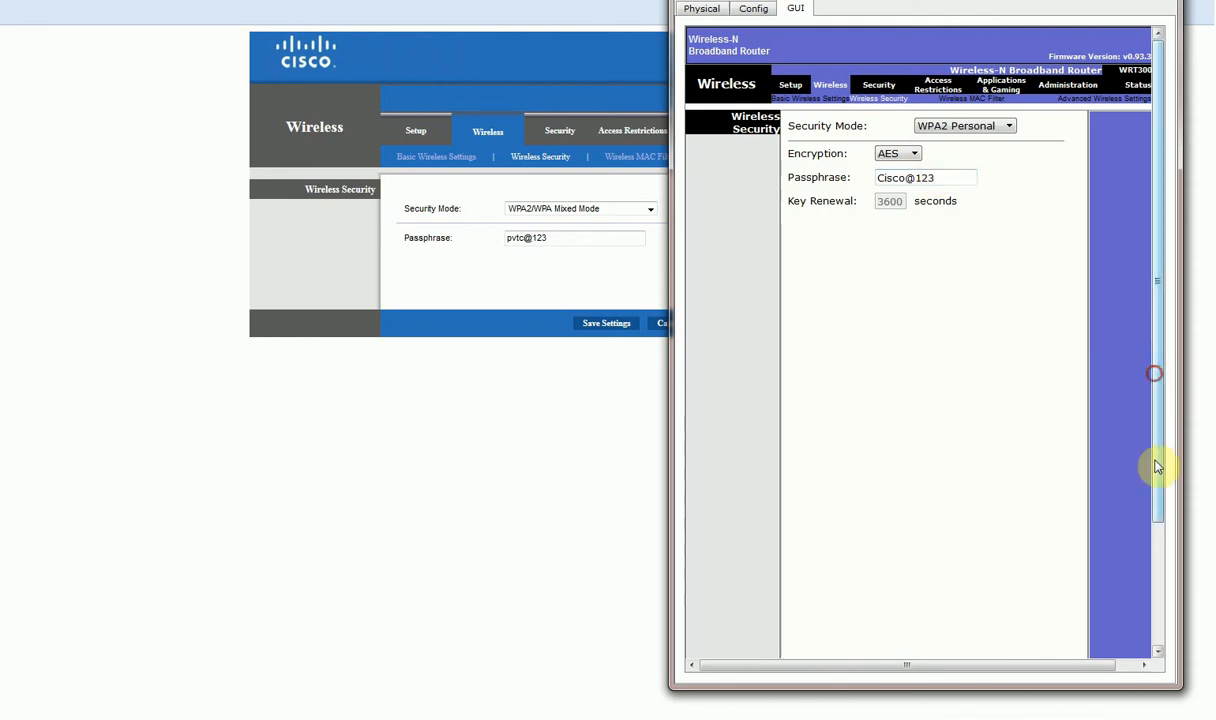
scroll(1156, 467, down, 3)
click(952, 649)
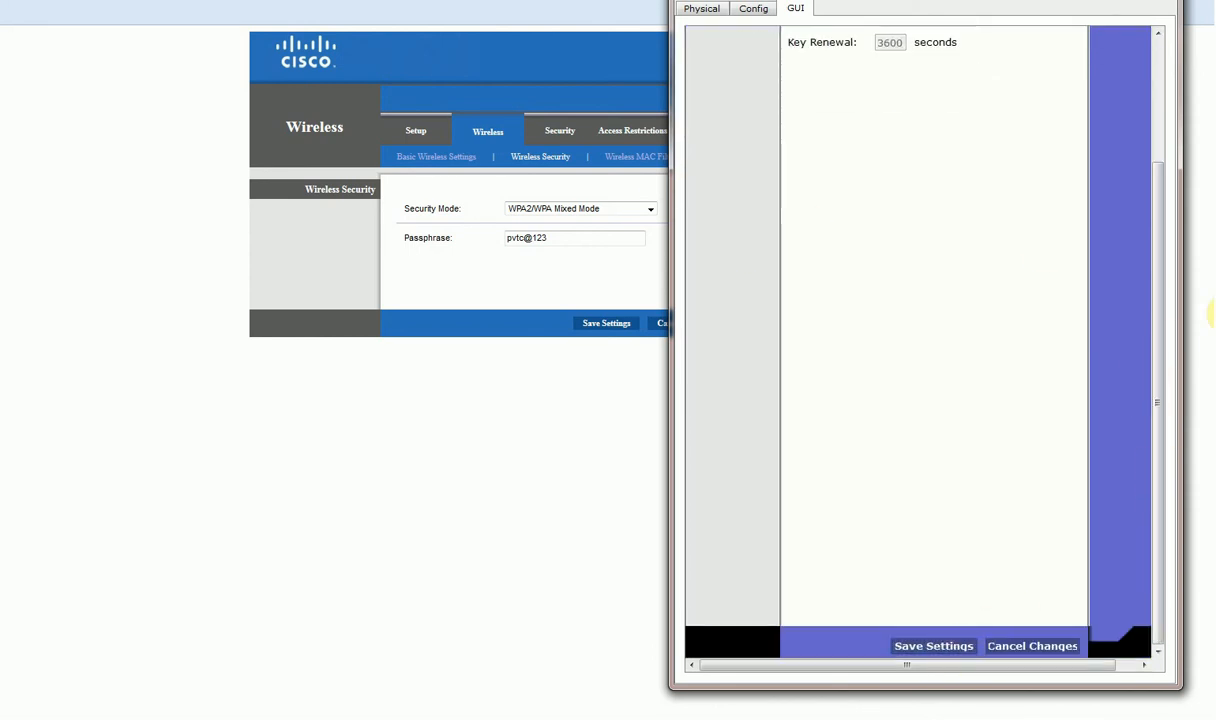
drag(1156, 346, 1134, 168)
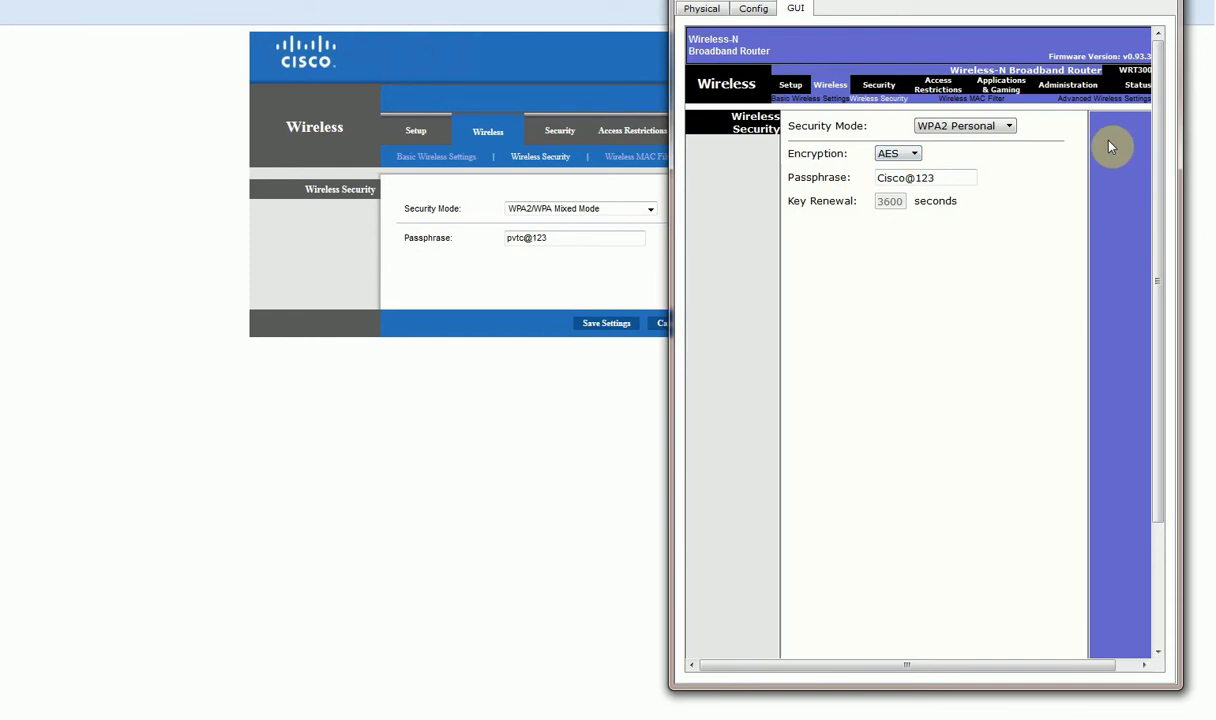
Review the router's Setup, Wireless, Access Restrictions and Administration pages.
click(790, 85)
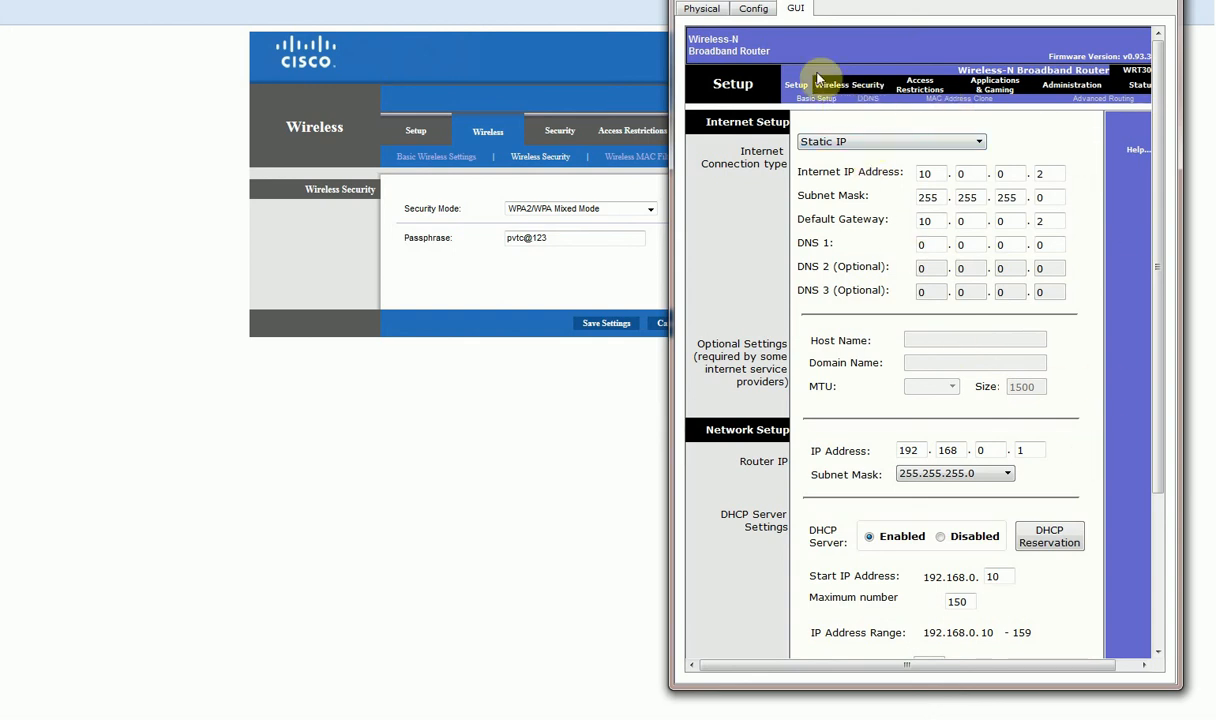
click(826, 85)
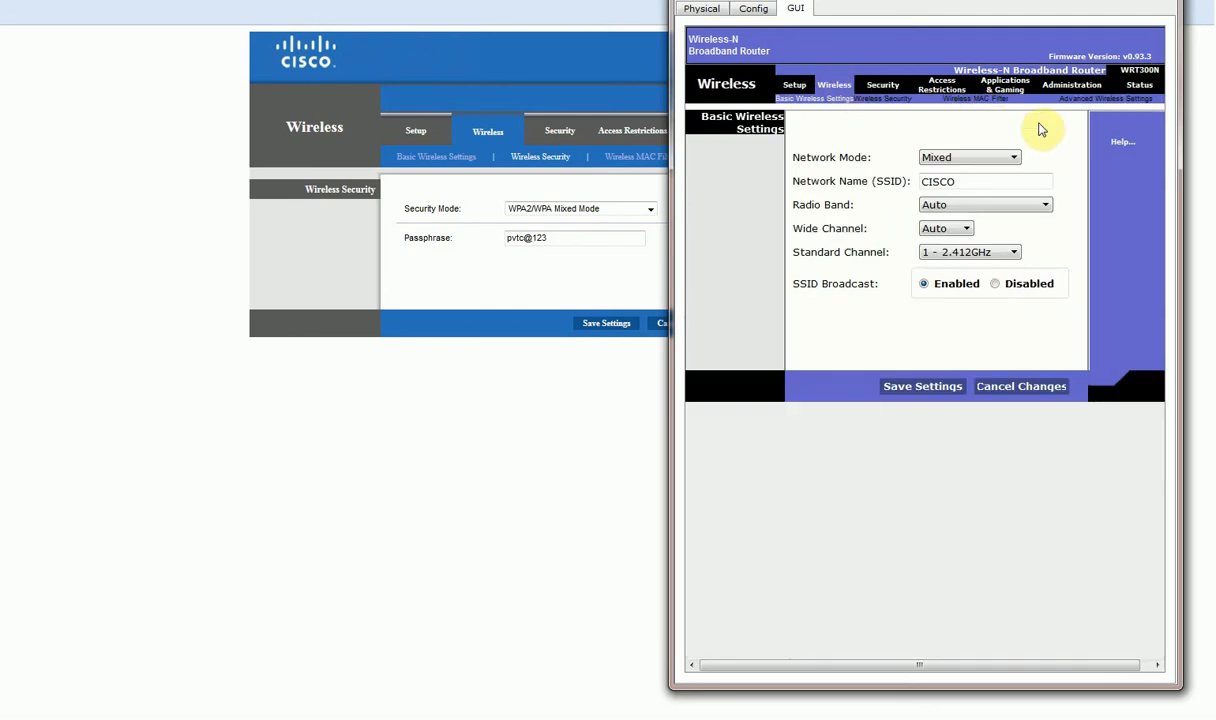
click(940, 85)
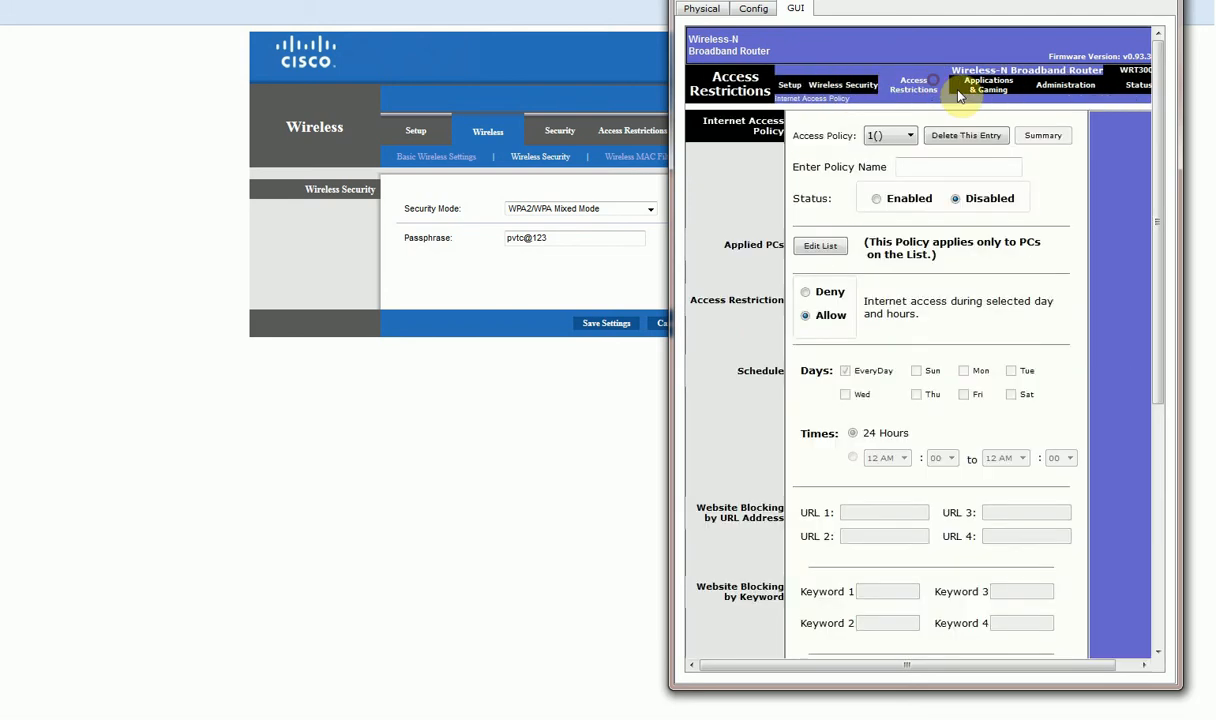
click(1086, 92)
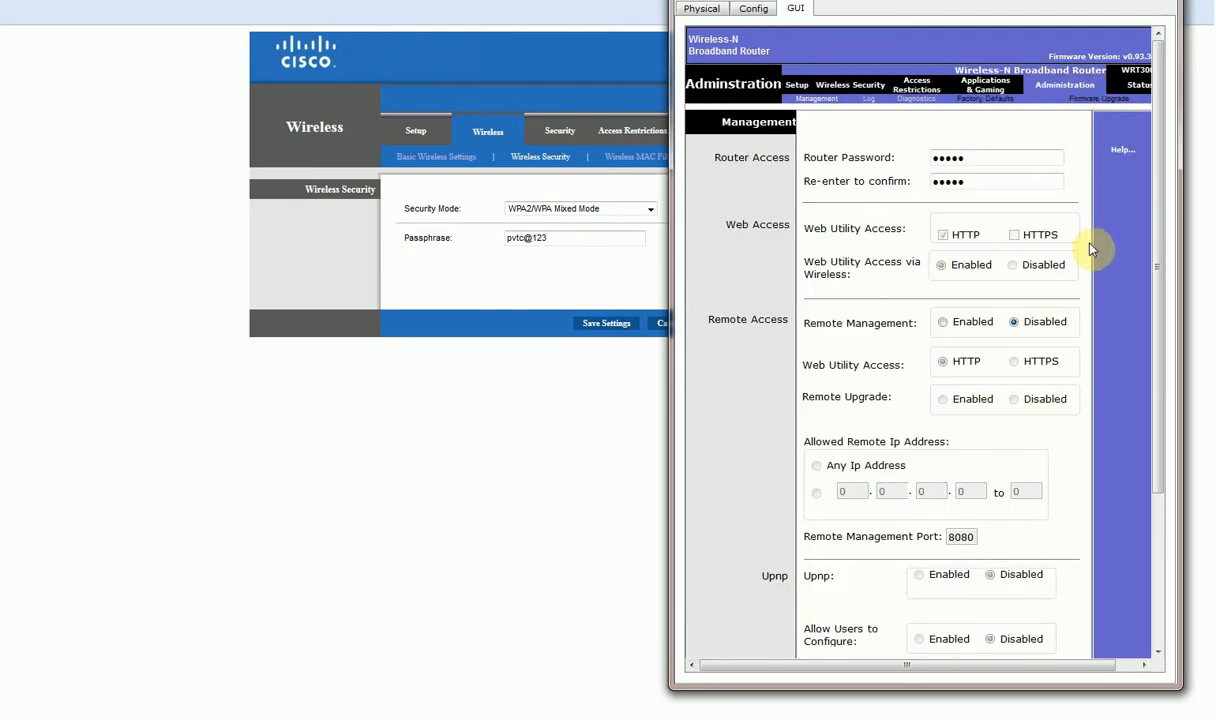
scroll(1113, 389, down, 3)
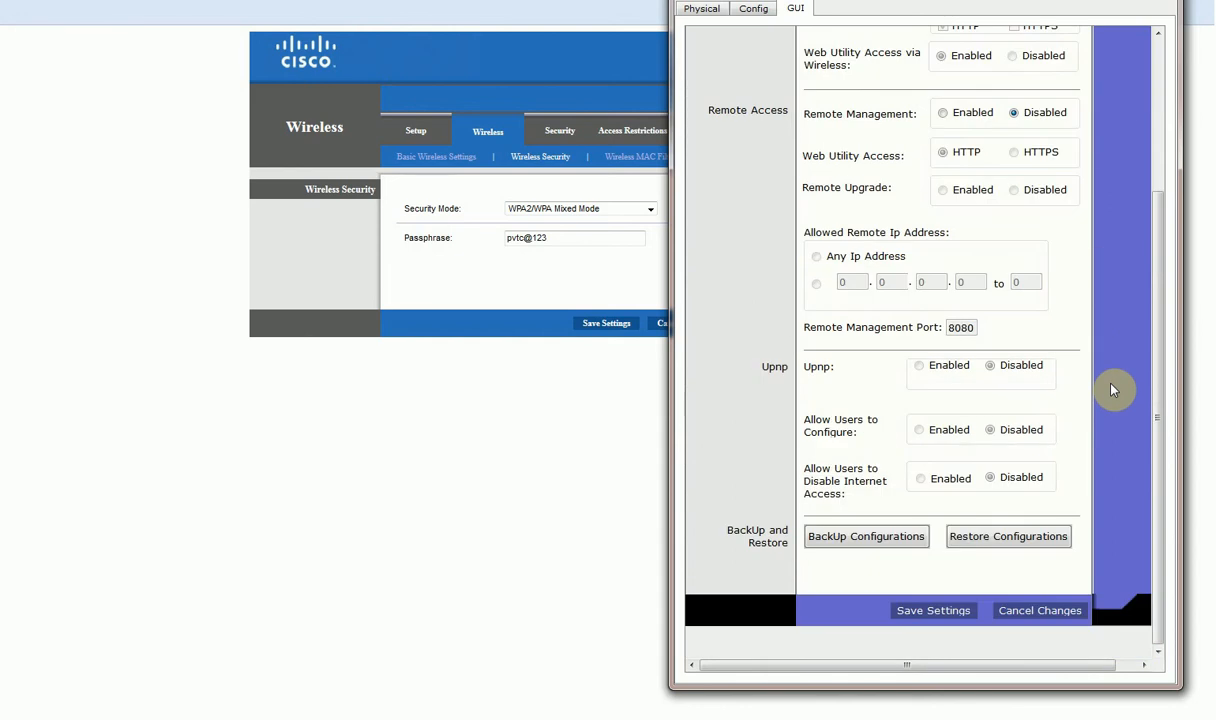
scroll(1113, 389, up, 3)
Check the administration password fields, save the settings, and hide the router window.
drag(974, 161, 890, 173)
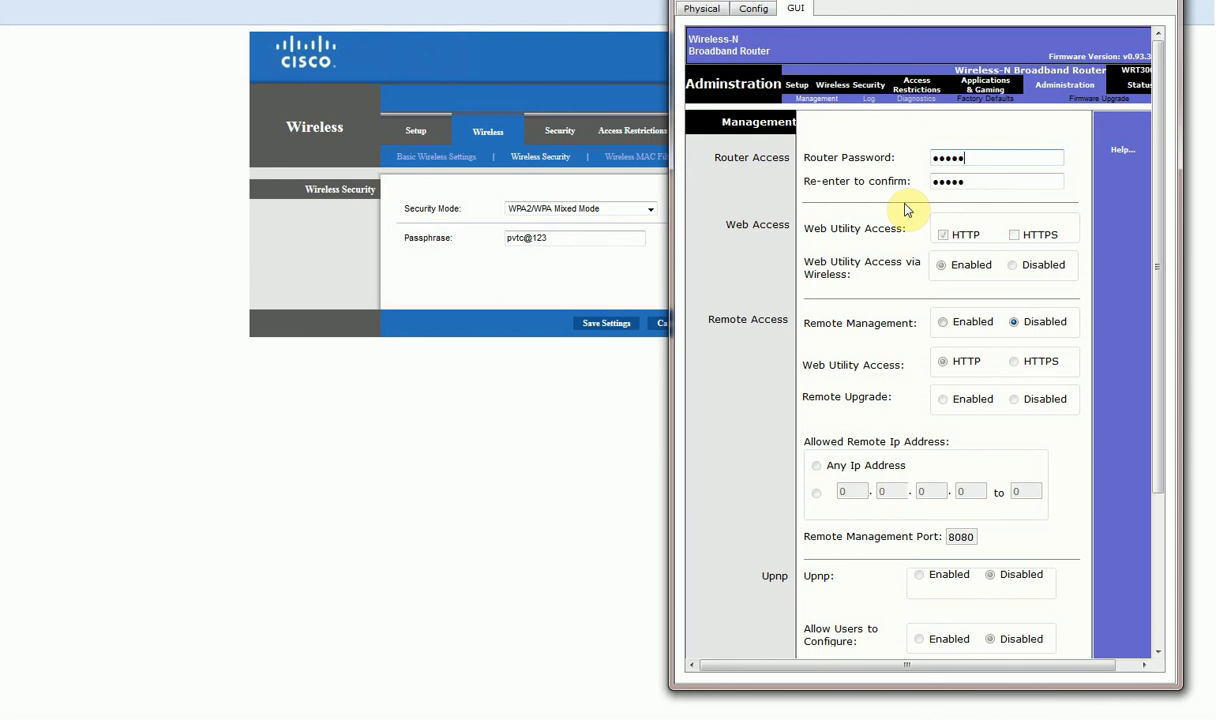
key(Tab)
drag(1159, 372, 1155, 532)
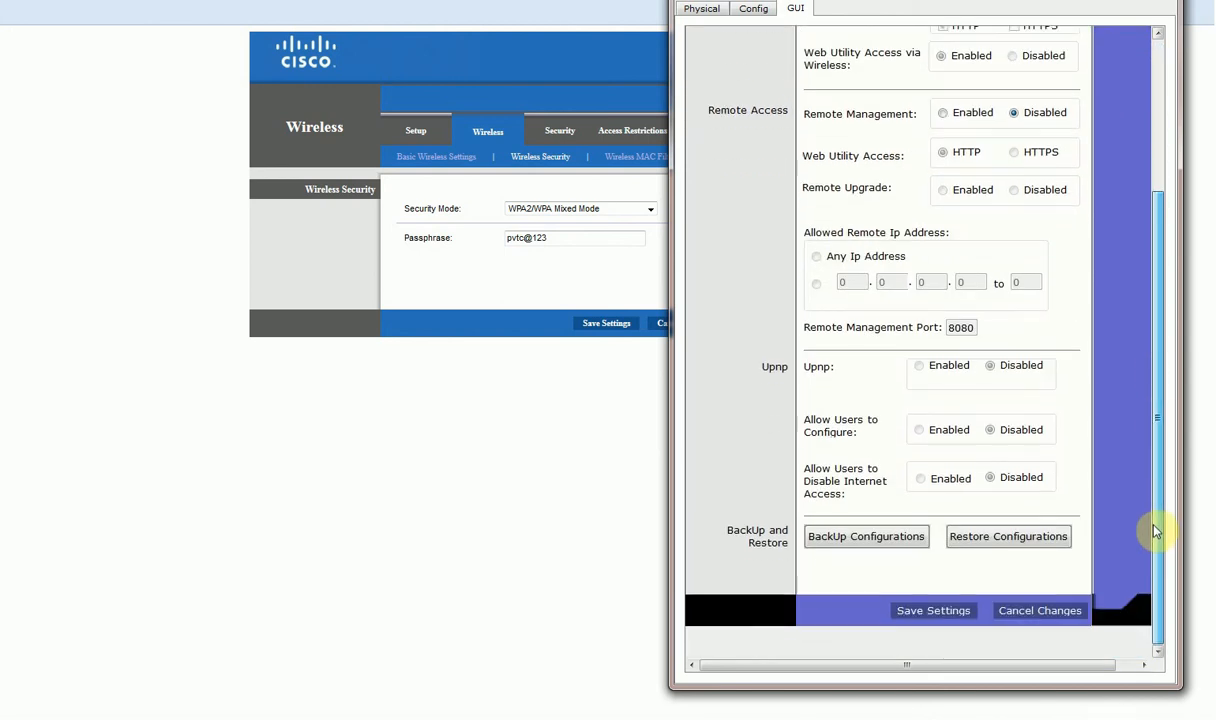
click(940, 612)
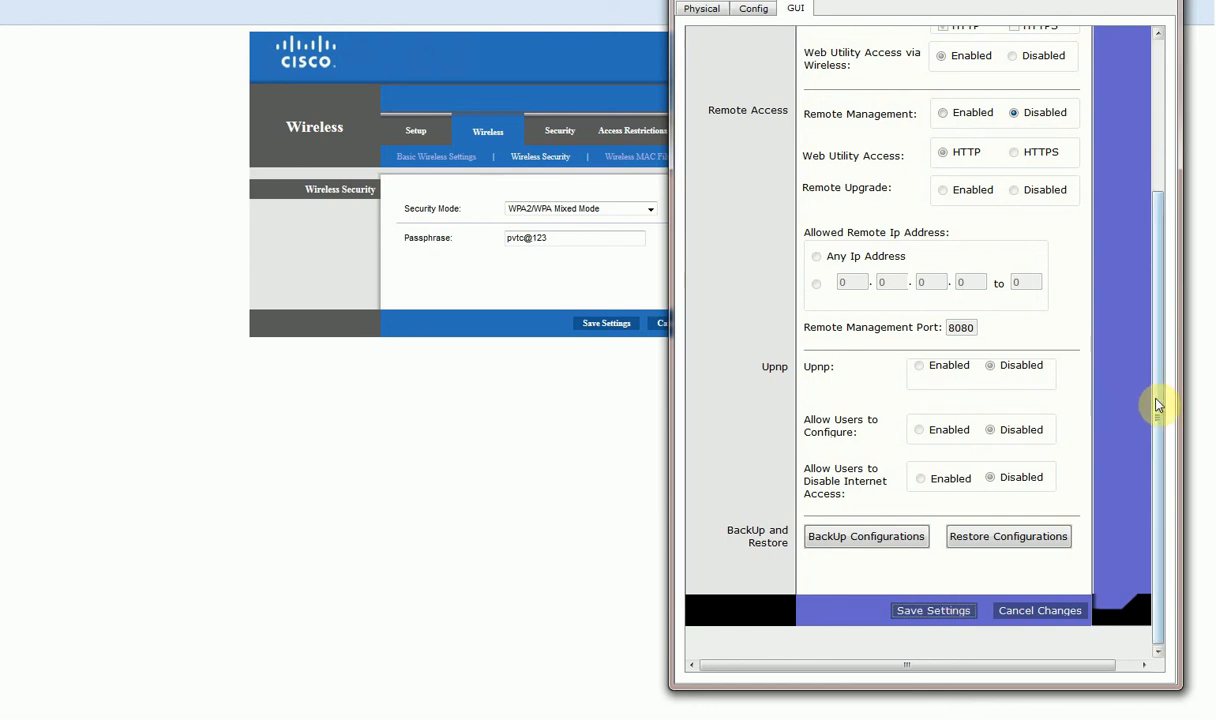
drag(1158, 404, 1156, 201)
click(318, 99)
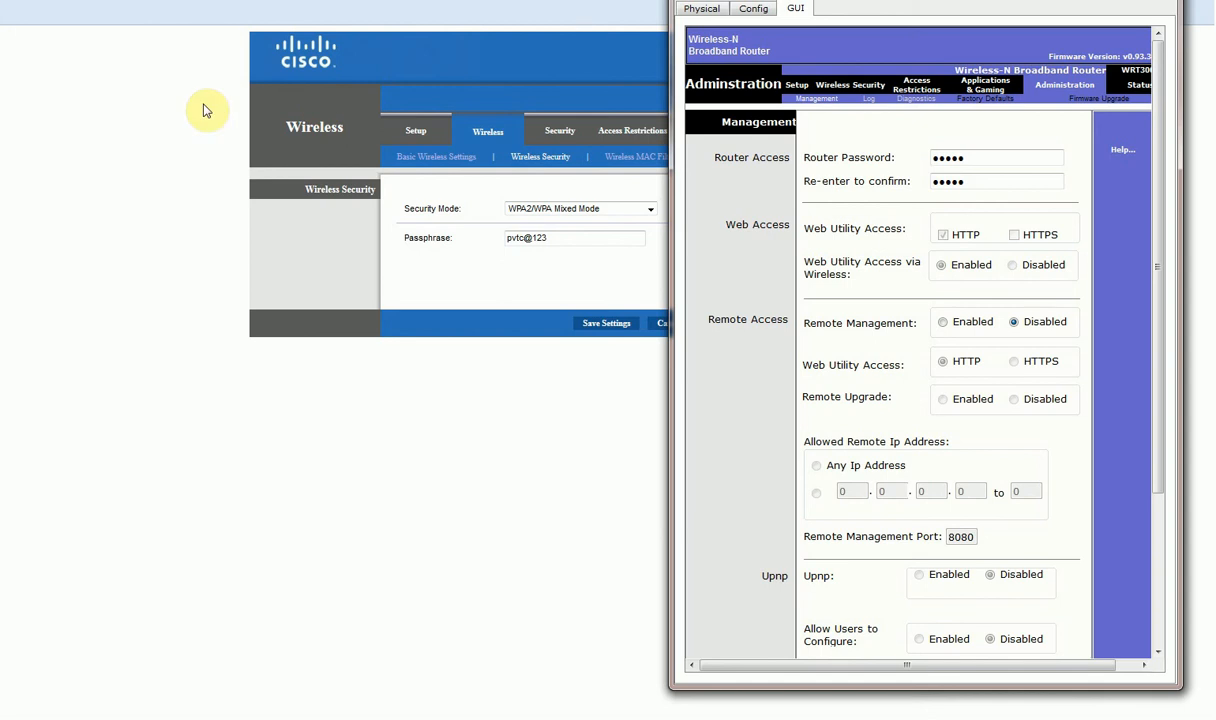
key(alt+Tab)
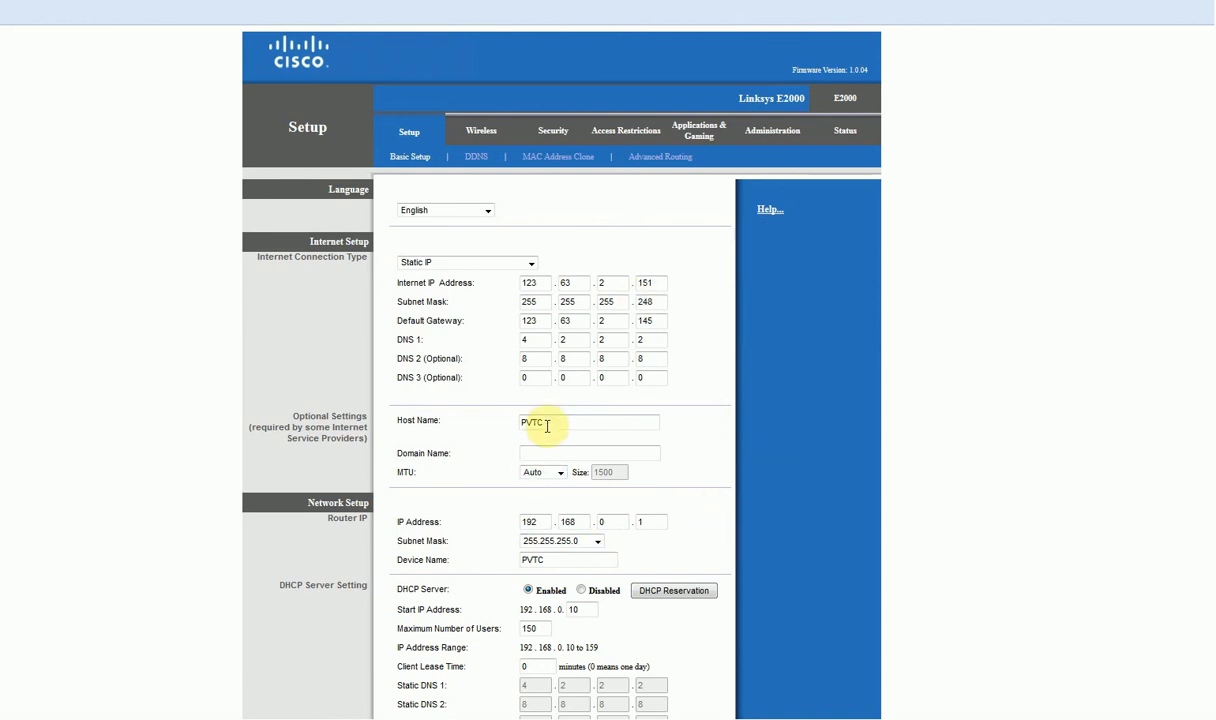
Compare the E2000 host name PVTC with the WRT300N's Wireless and Setup pages, then close the router window.
drag(551, 421, 489, 421)
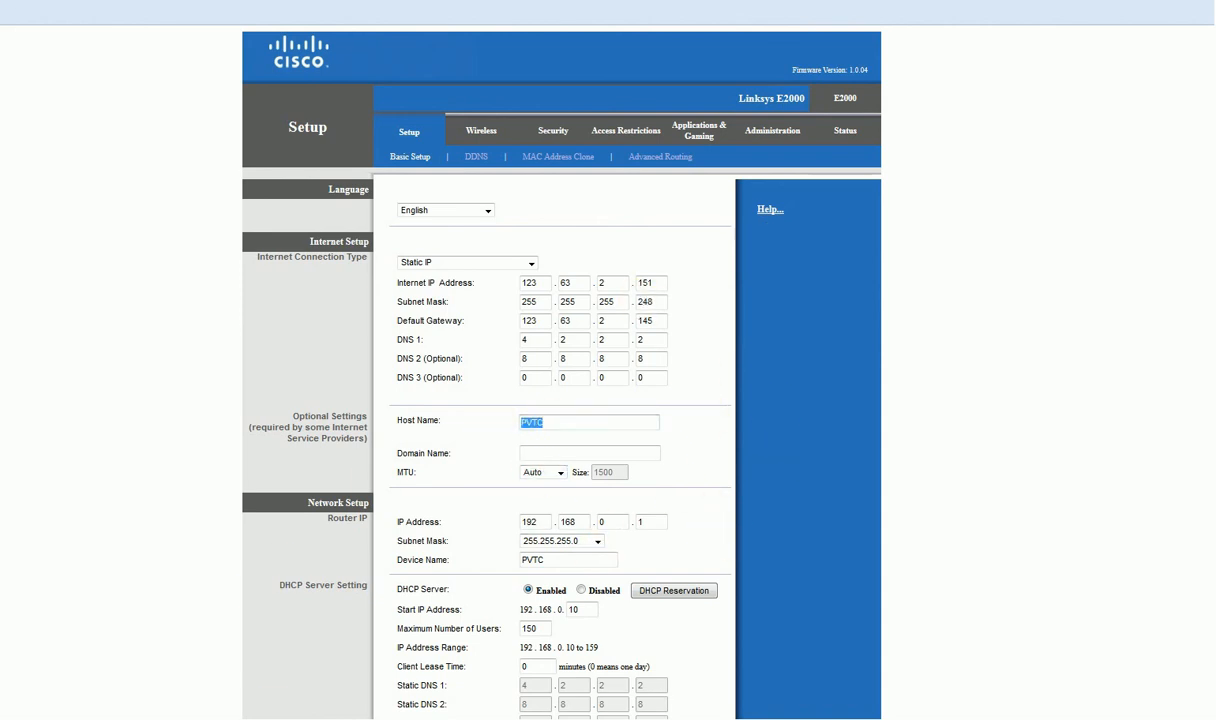
mouse_move(217, 712)
click(272, 690)
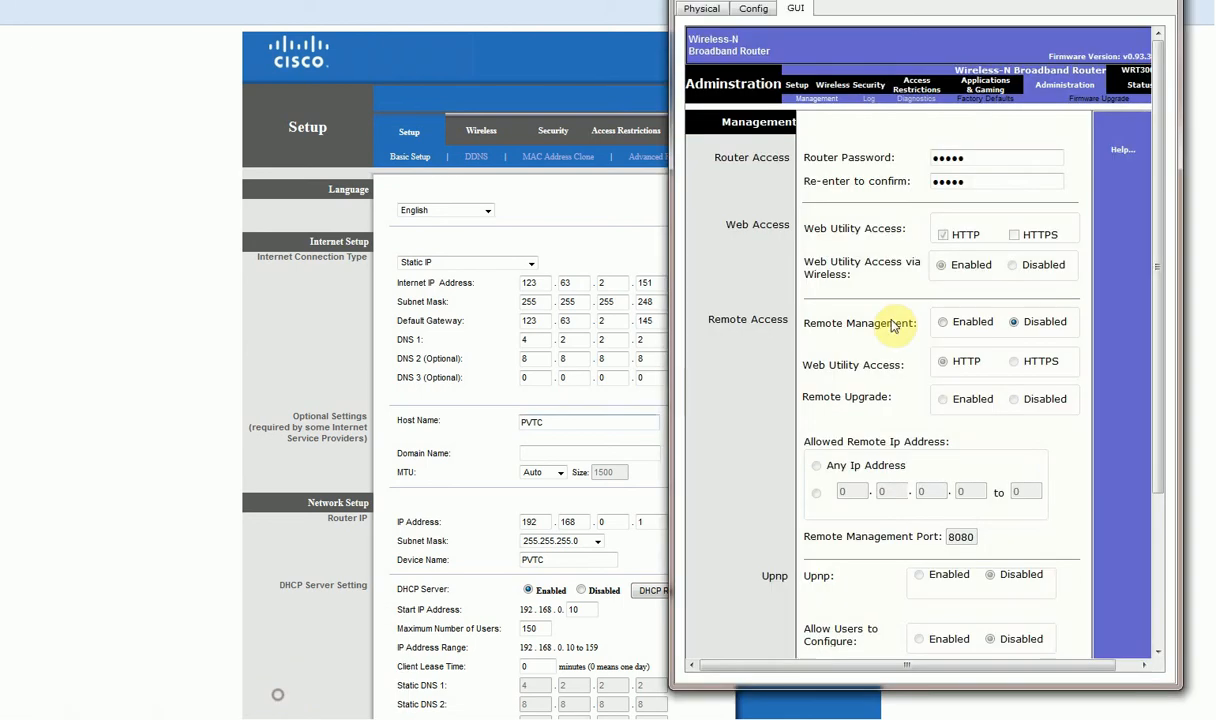
click(842, 88)
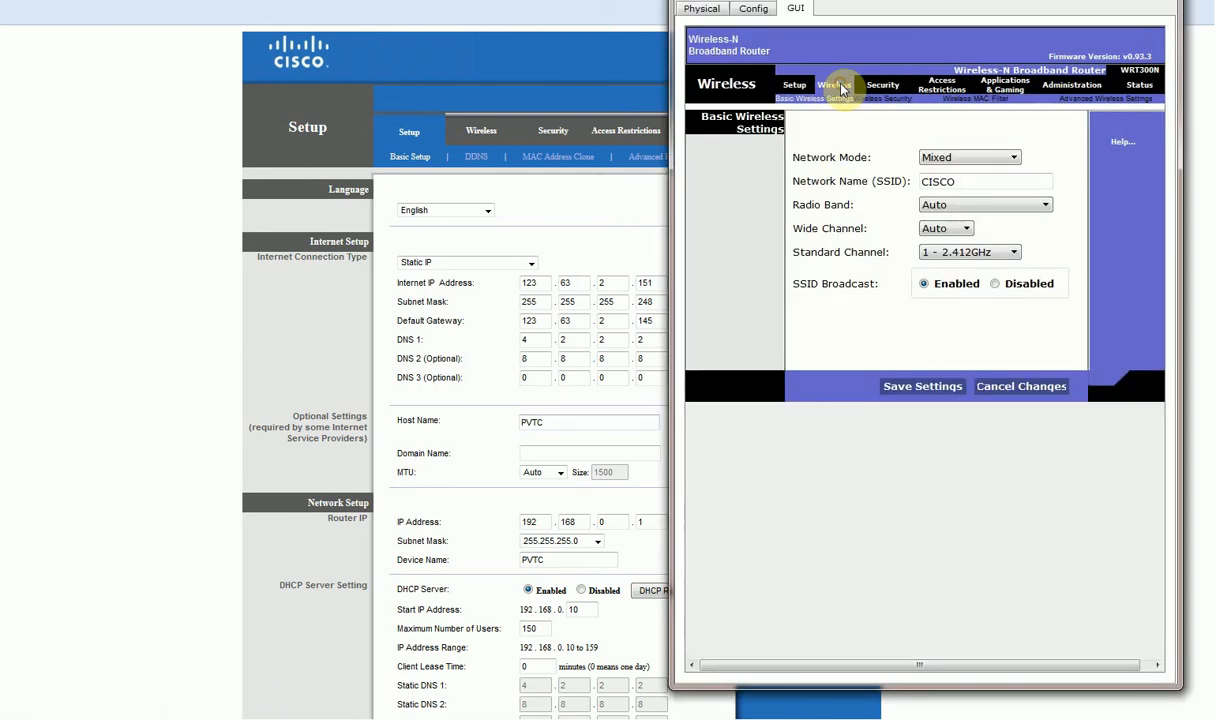
click(795, 86)
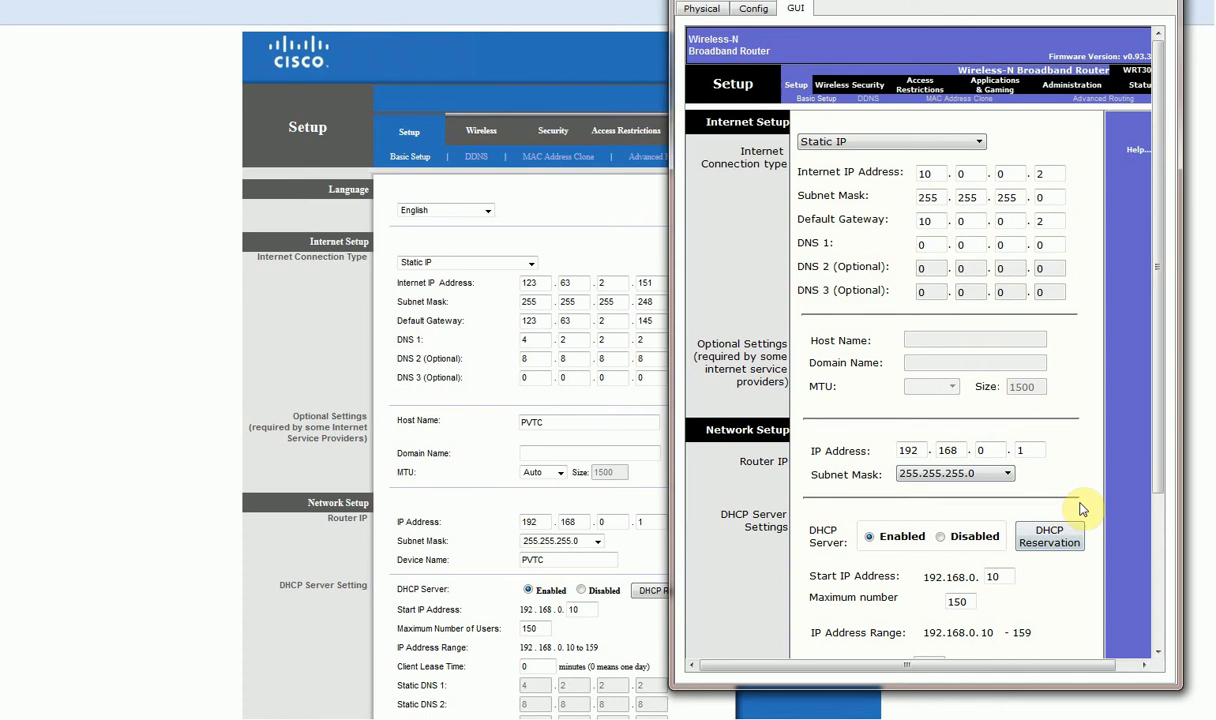
scroll(1088, 509, down, 3)
scroll(1080, 527, up, 3)
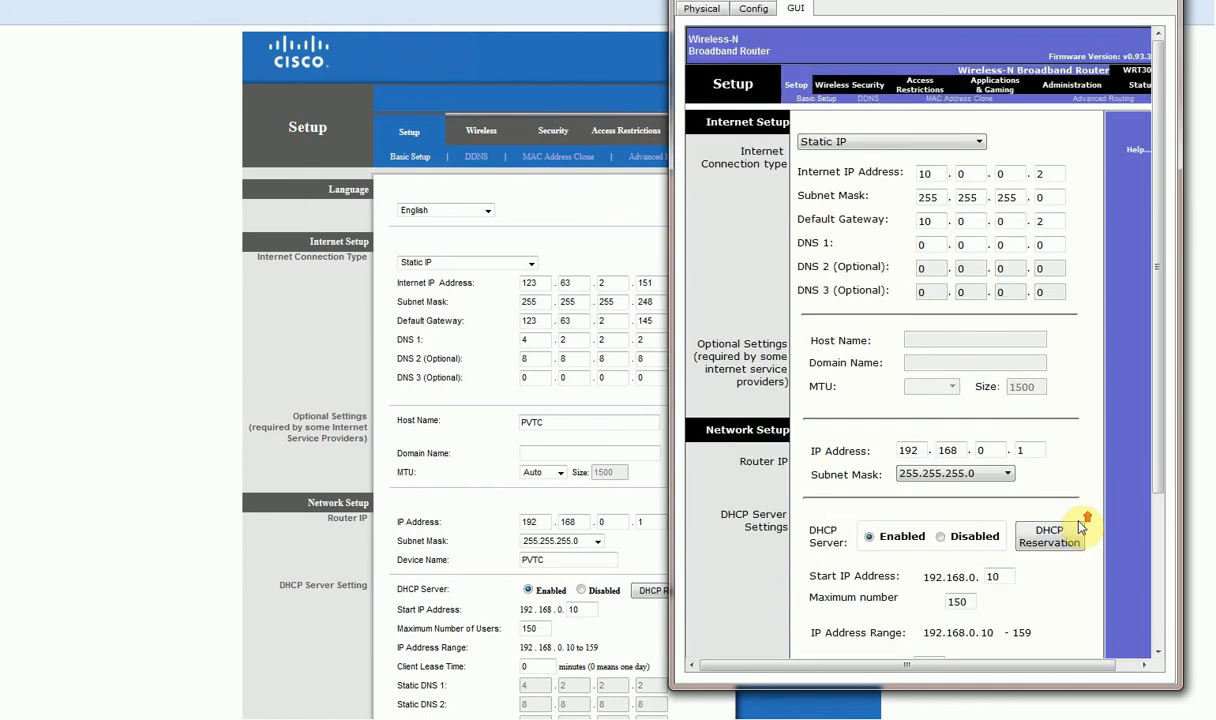
click(1160, 5)
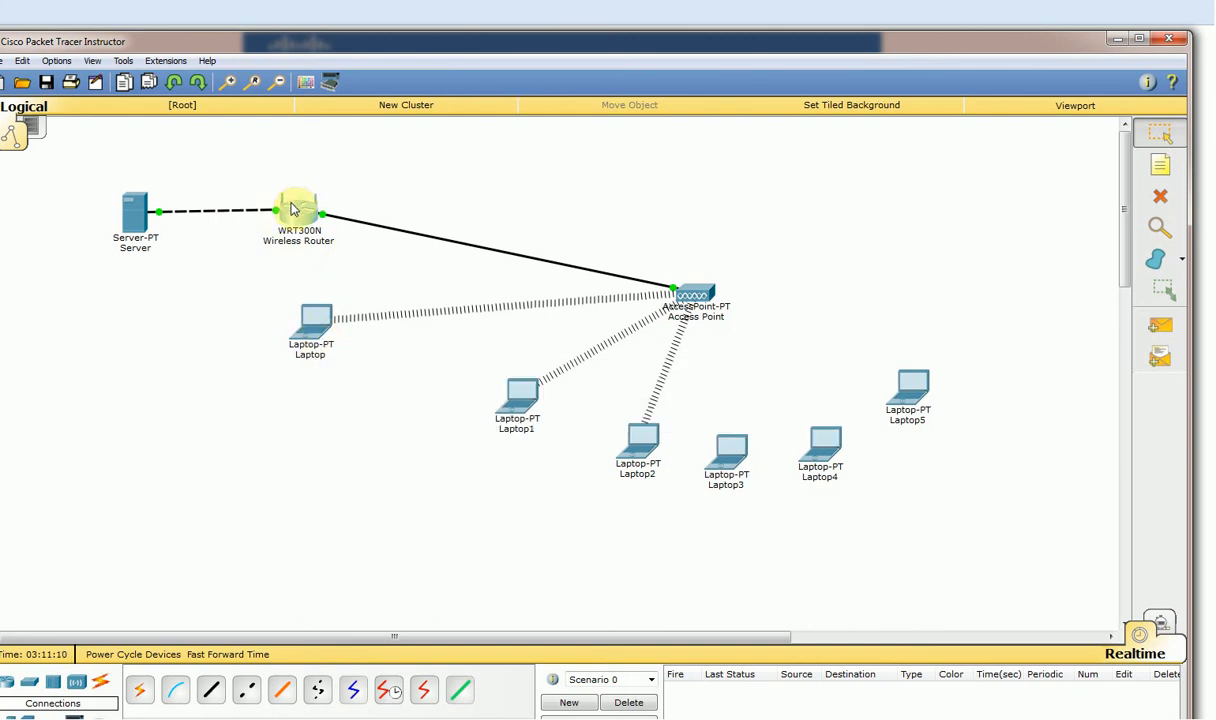
click(317, 321)
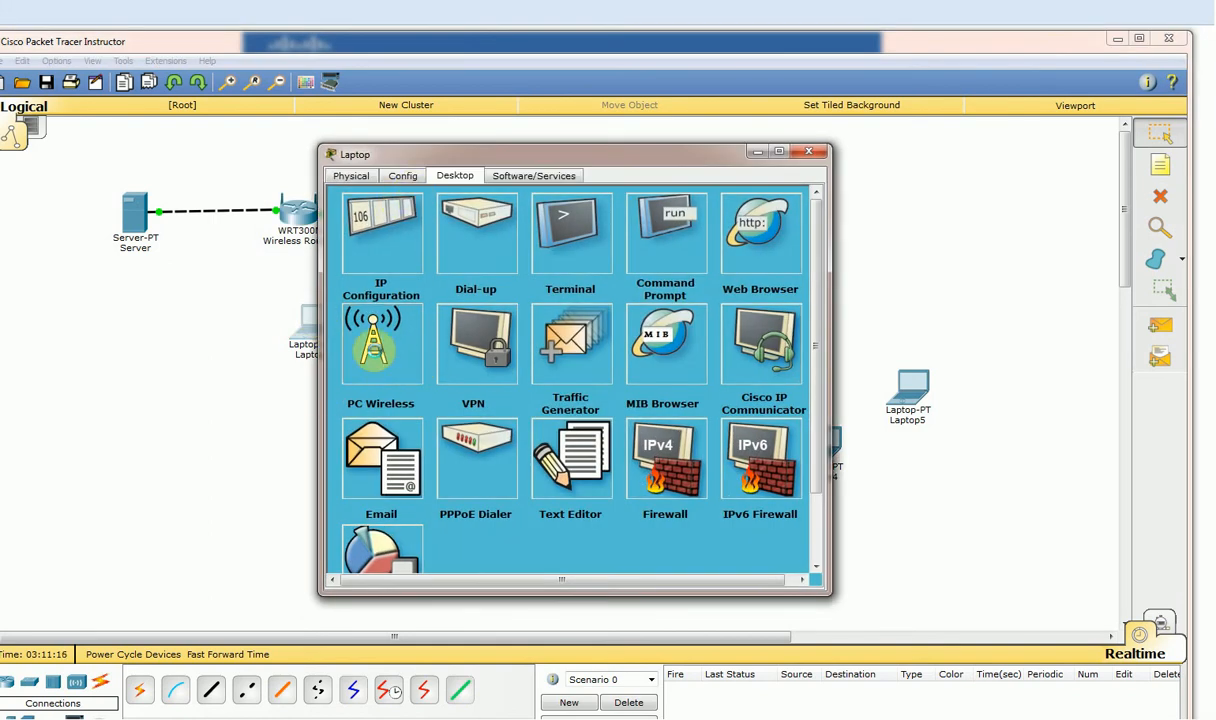
Connect the Laptop to the CISCO wireless network through PC Wireless, then close its window.
click(378, 346)
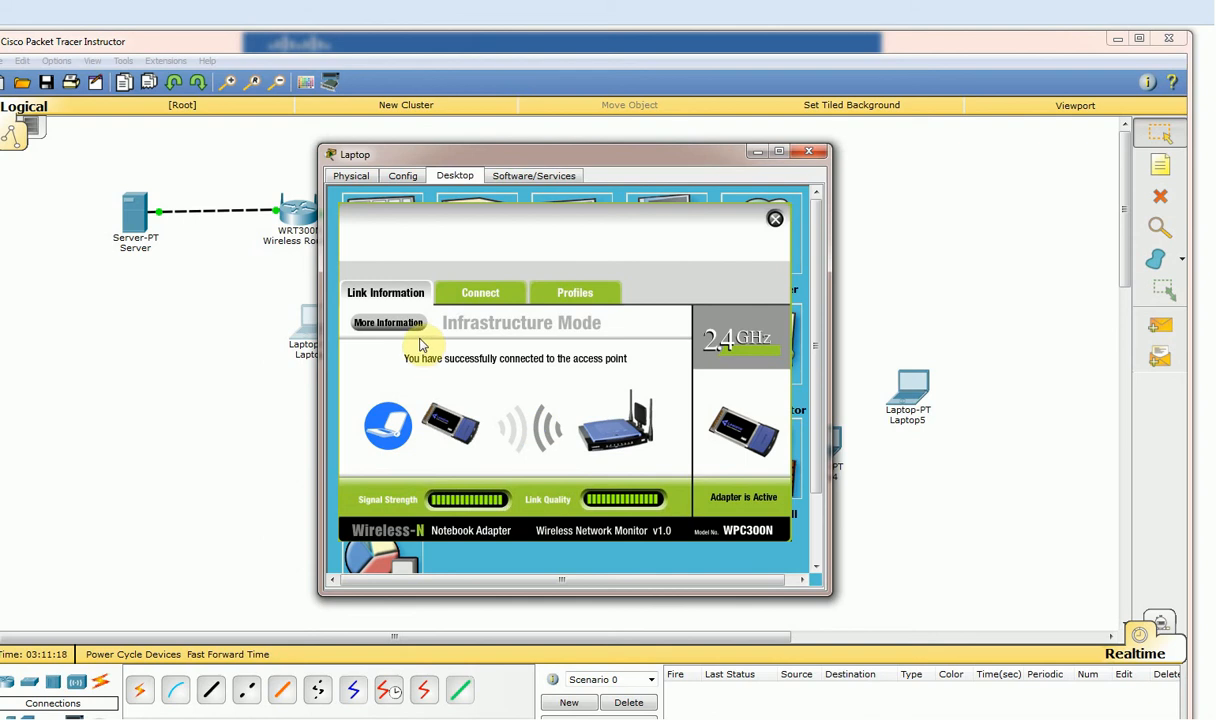
click(478, 291)
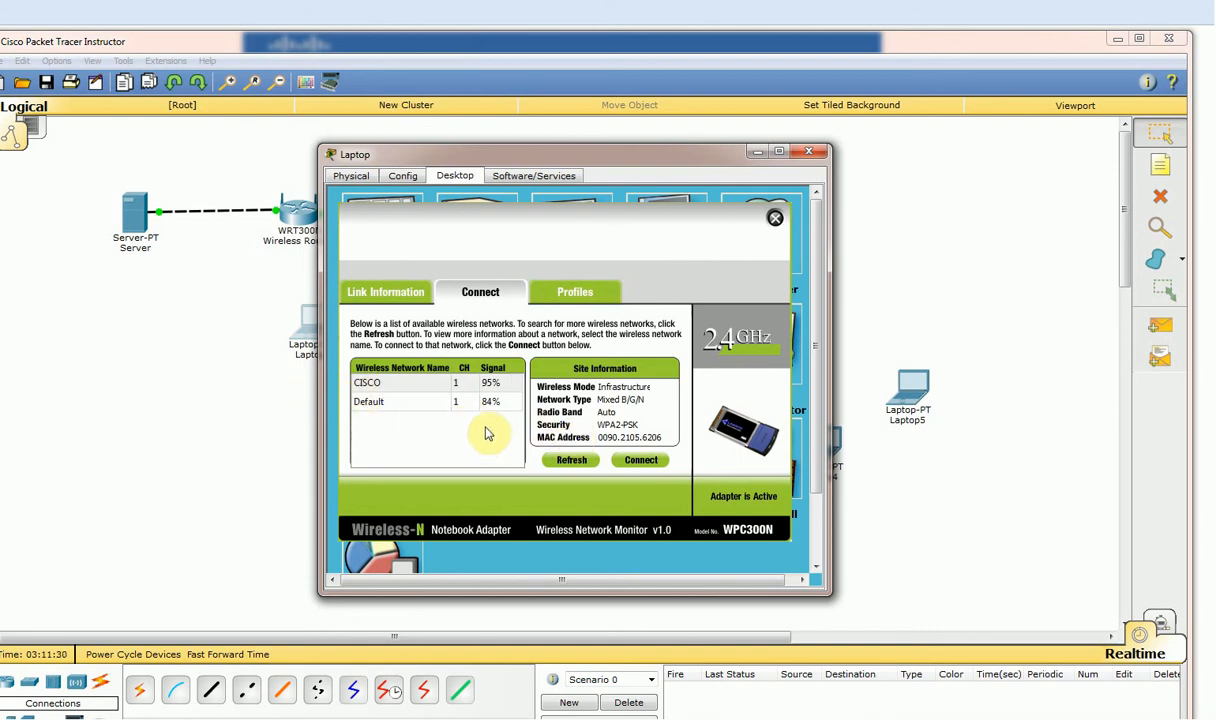
click(372, 385)
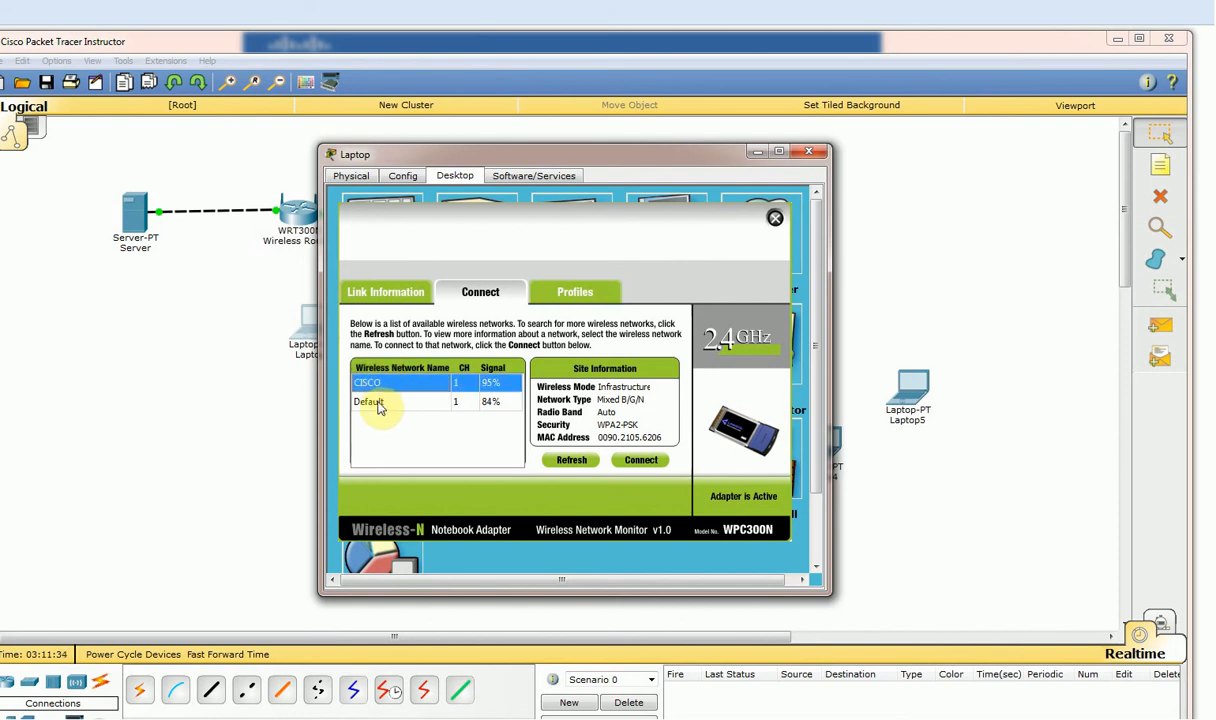
drag(628, 156, 346, 161)
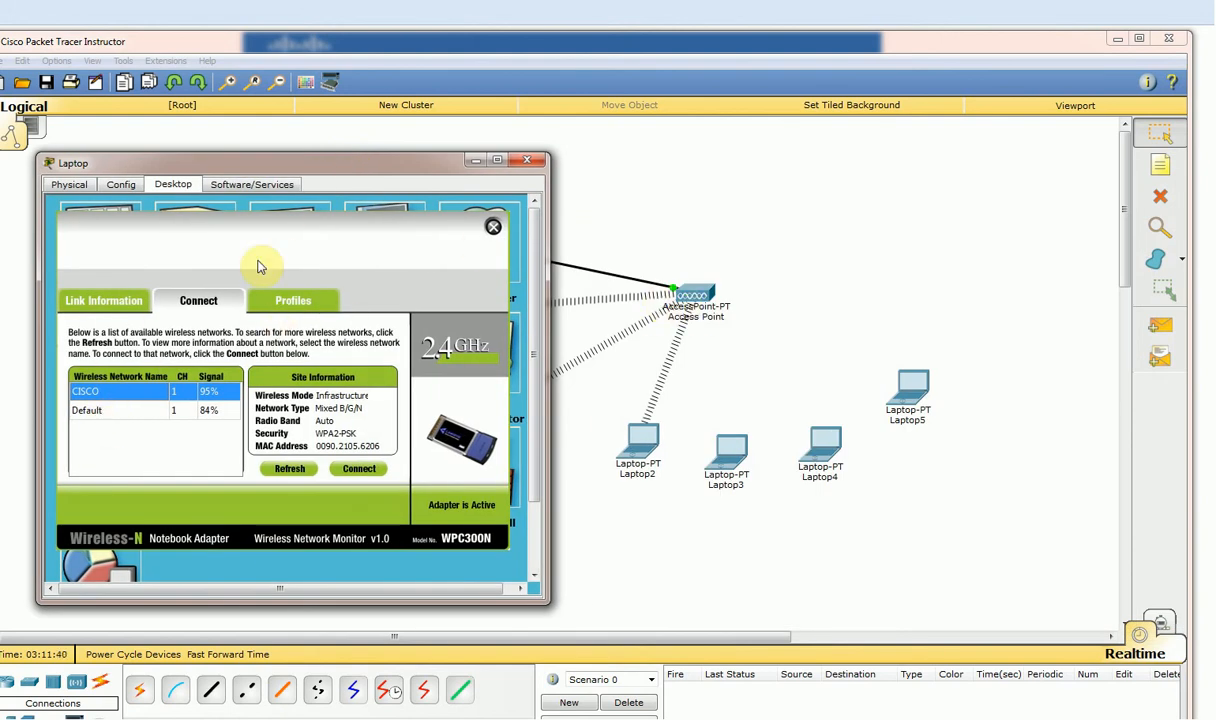
drag(330, 165, 497, 142)
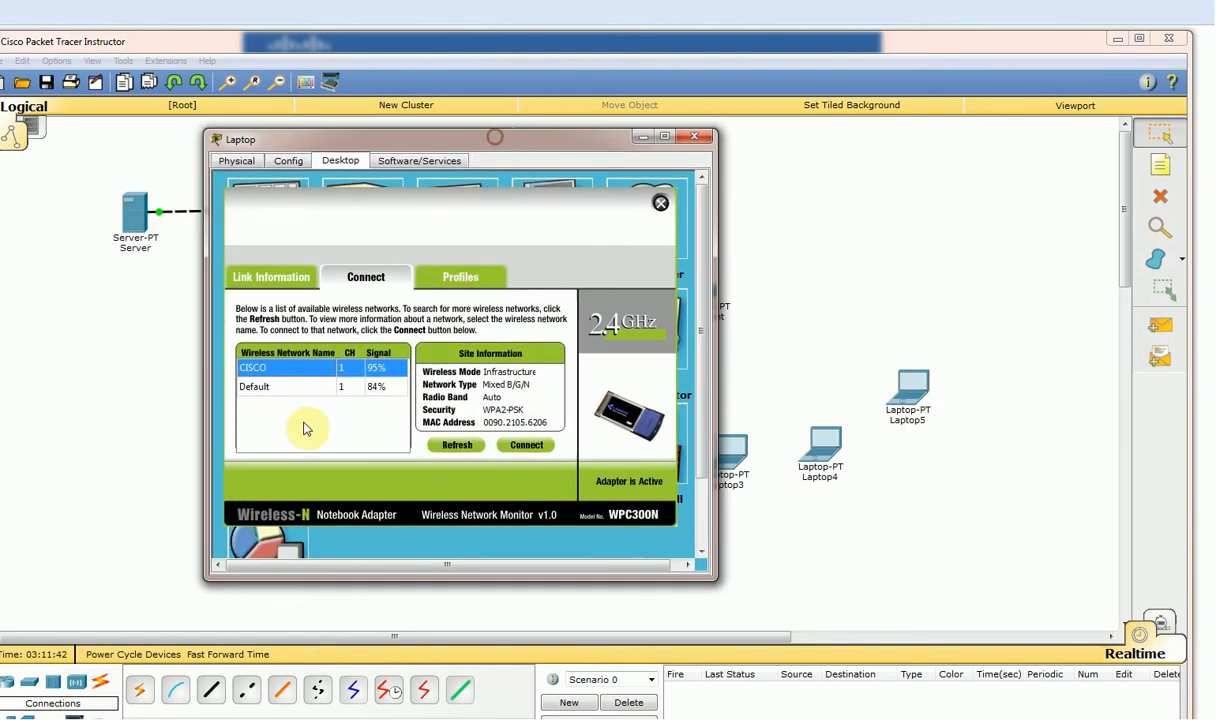
click(527, 446)
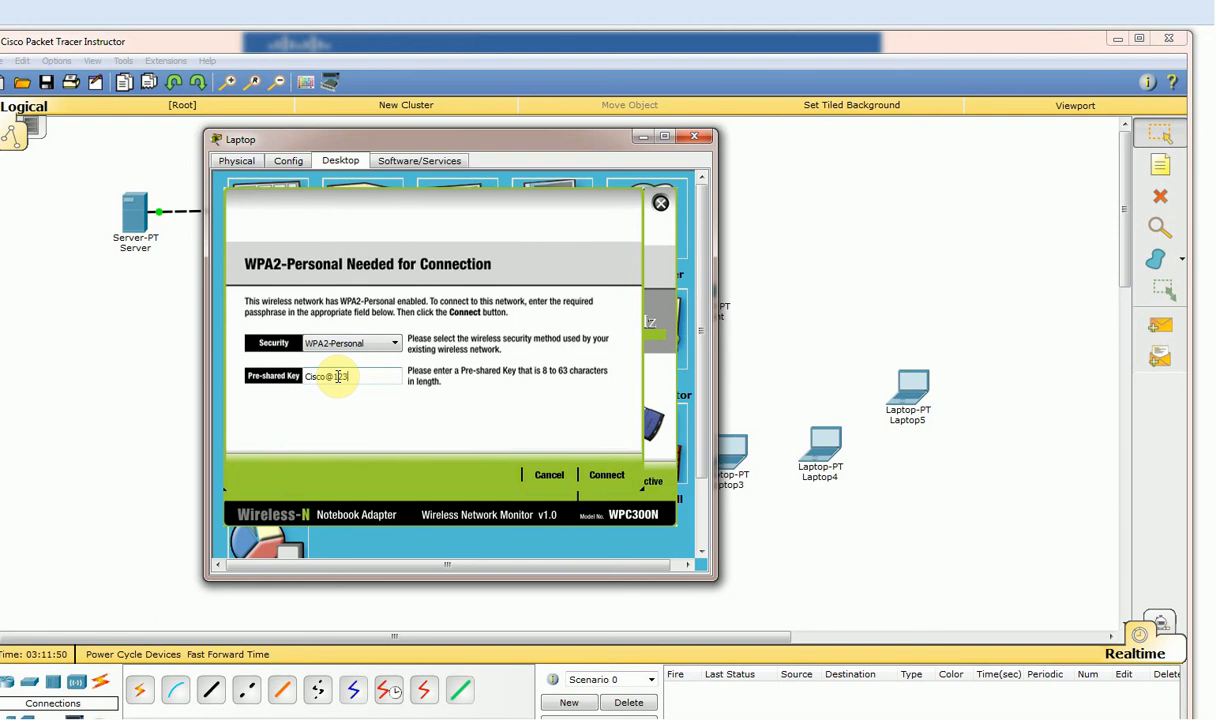
click(608, 476)
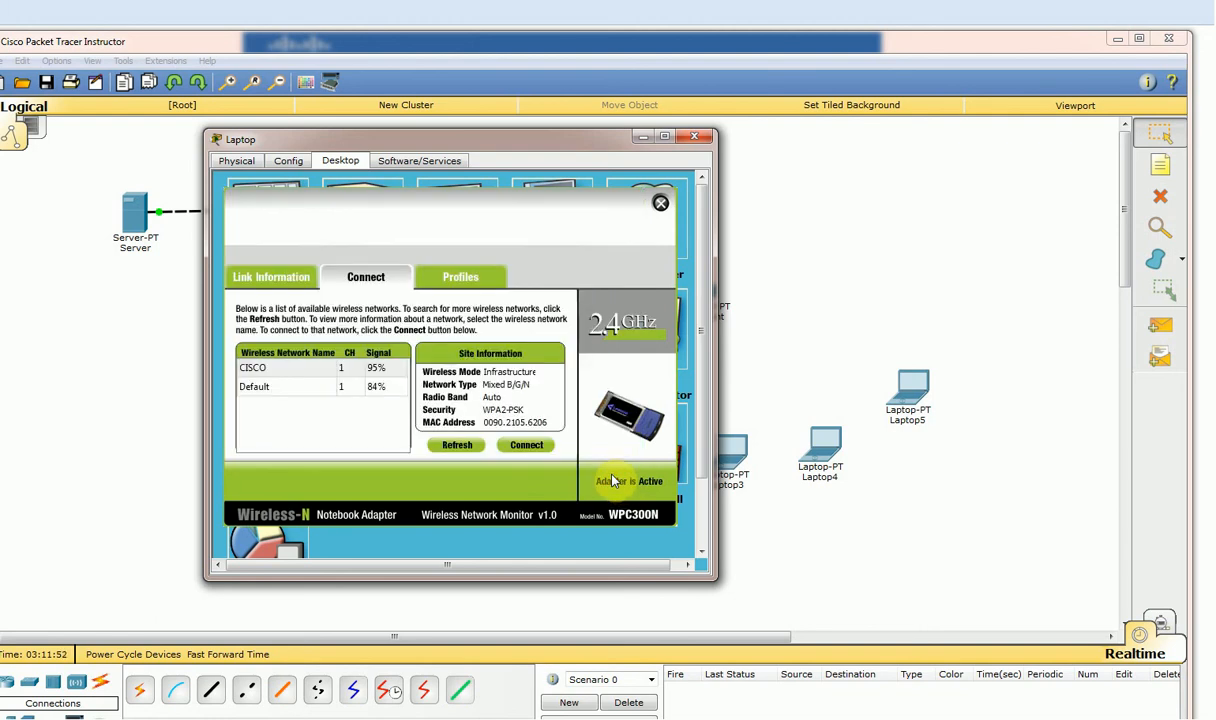
drag(551, 140, 768, 163)
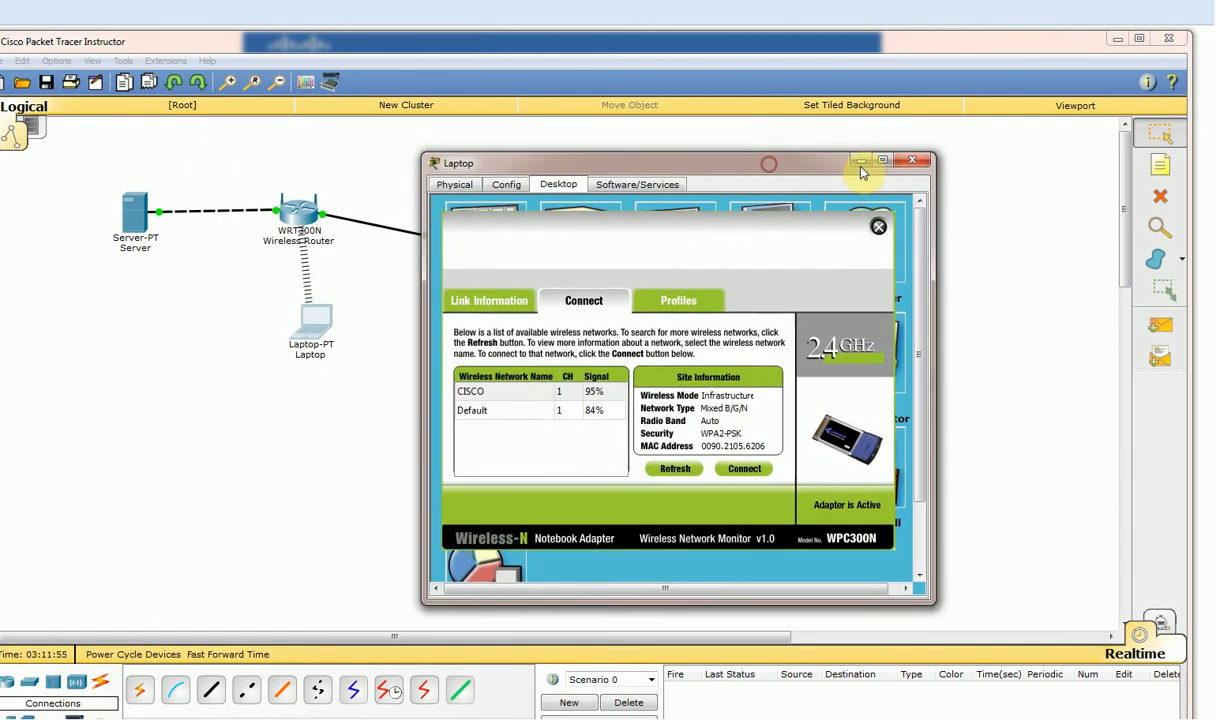
click(918, 163)
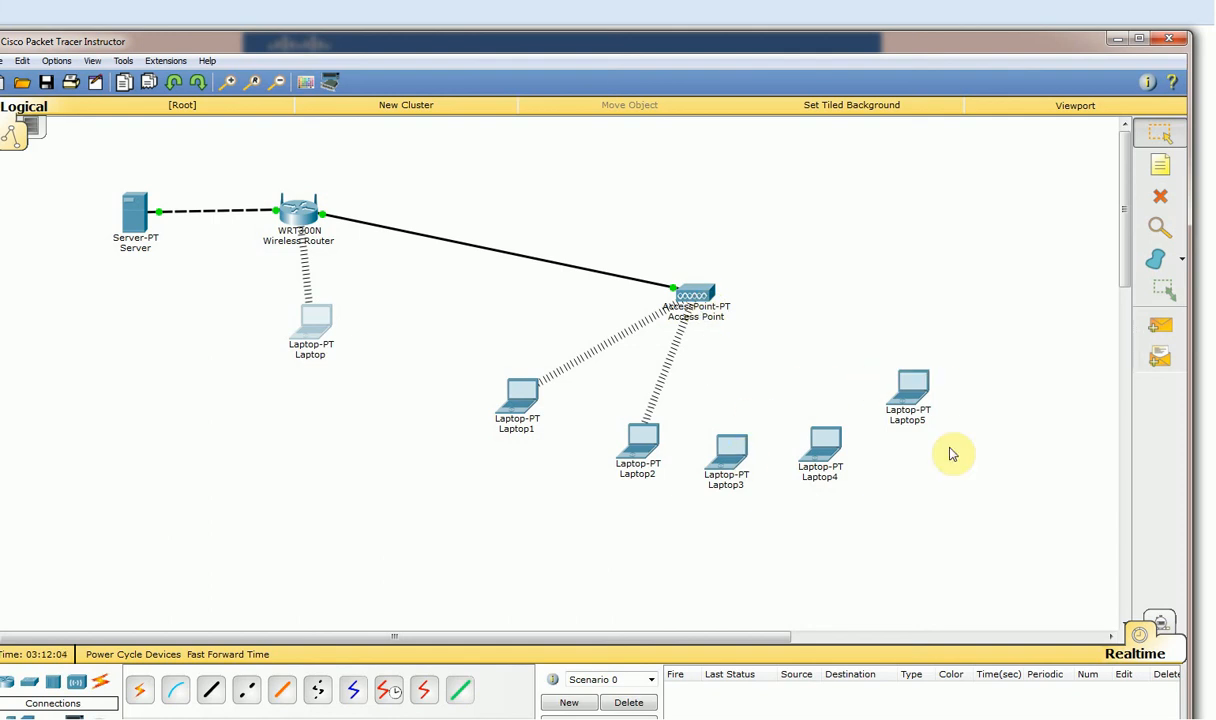
Power off Laptop3, remove its wired network module and fit a WPC300N wireless module.
drag(912, 391, 897, 401)
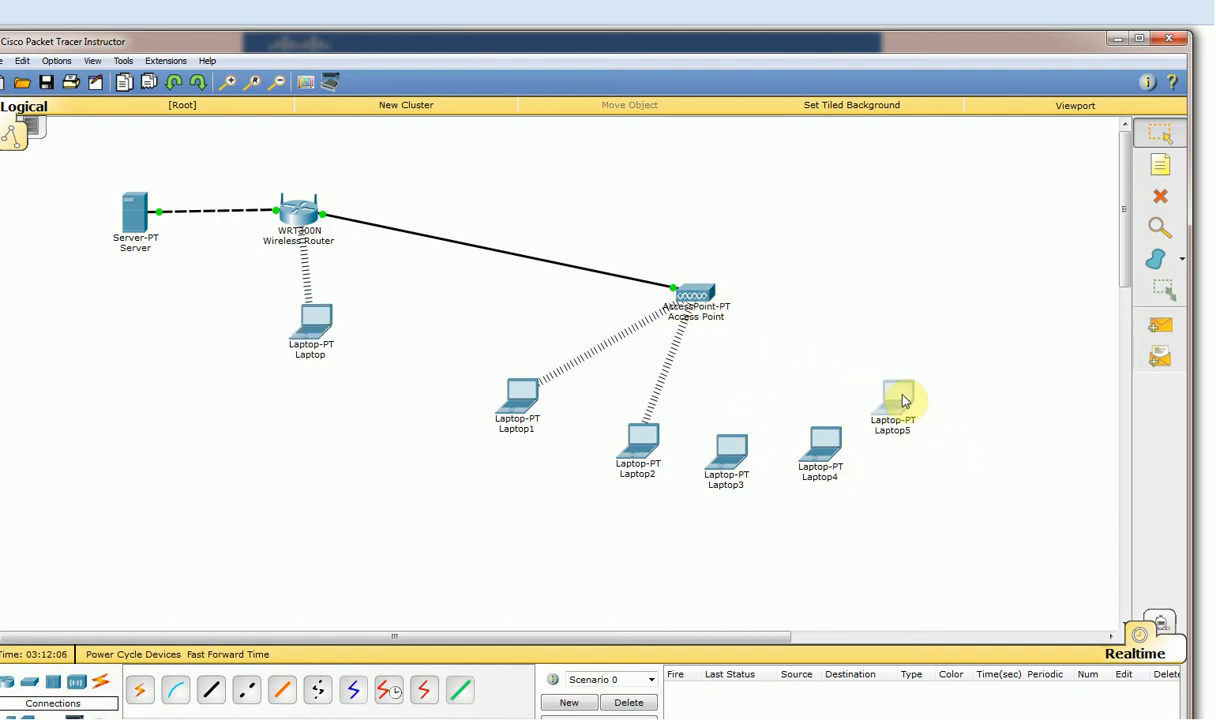
drag(738, 447, 745, 447)
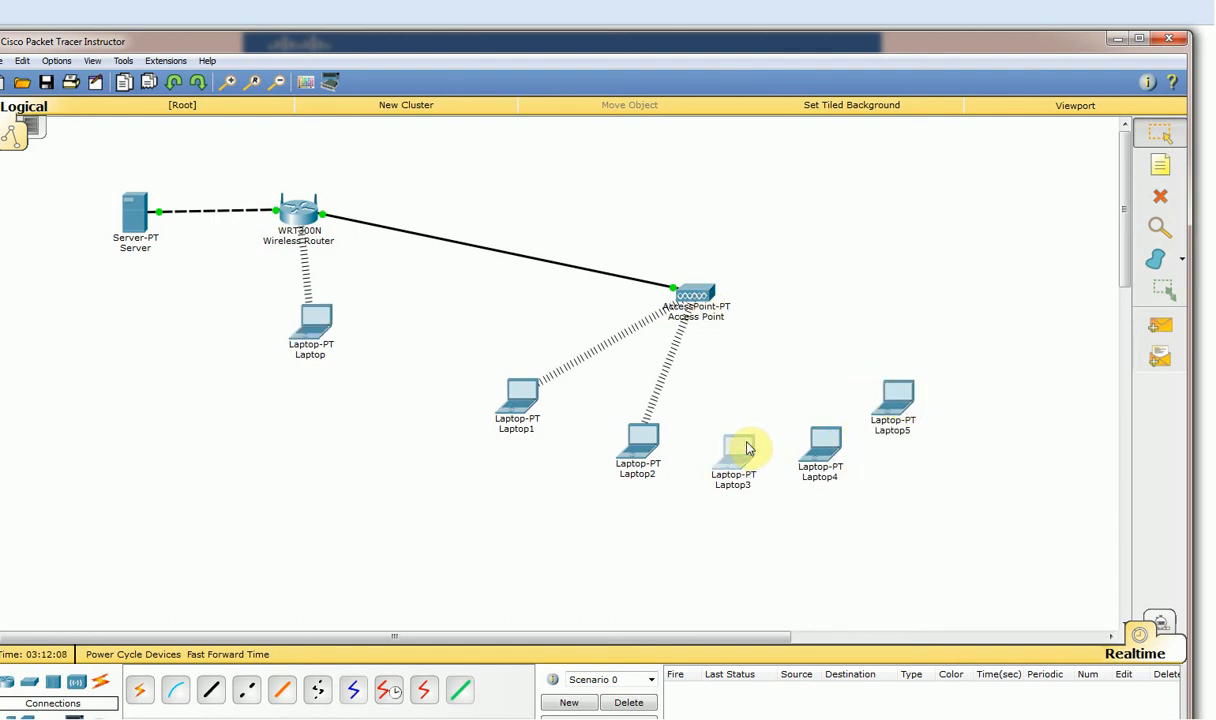
click(740, 453)
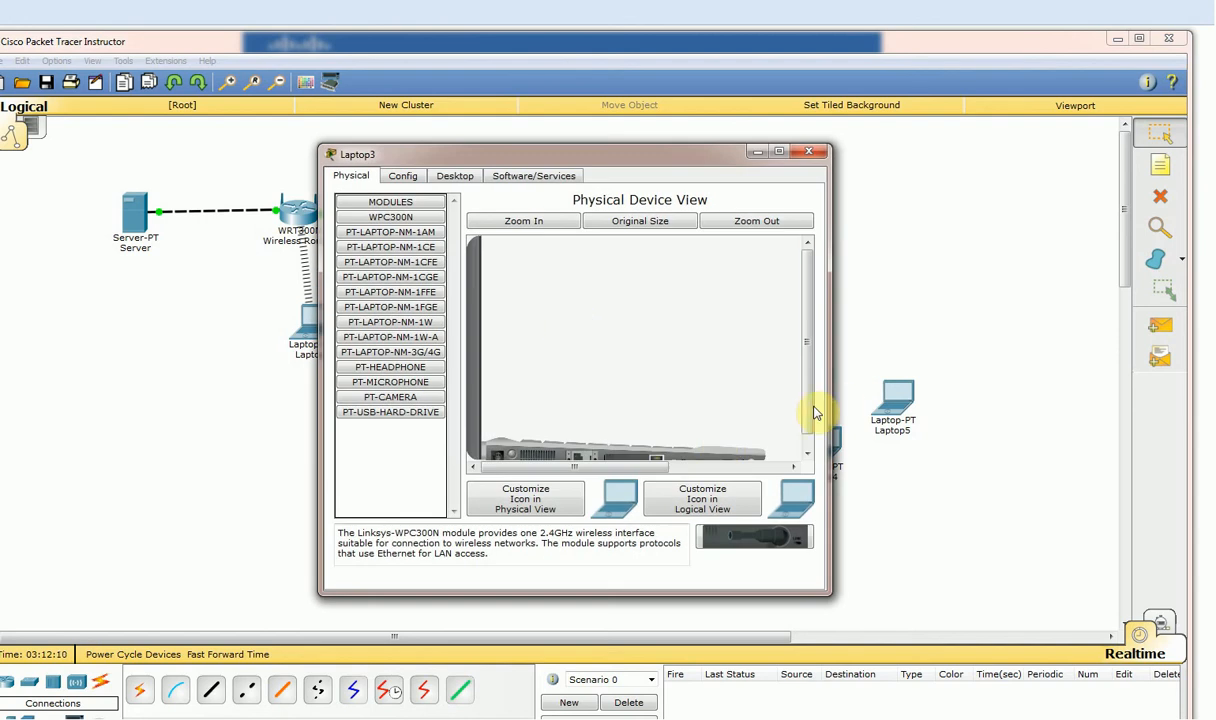
drag(806, 402, 790, 456)
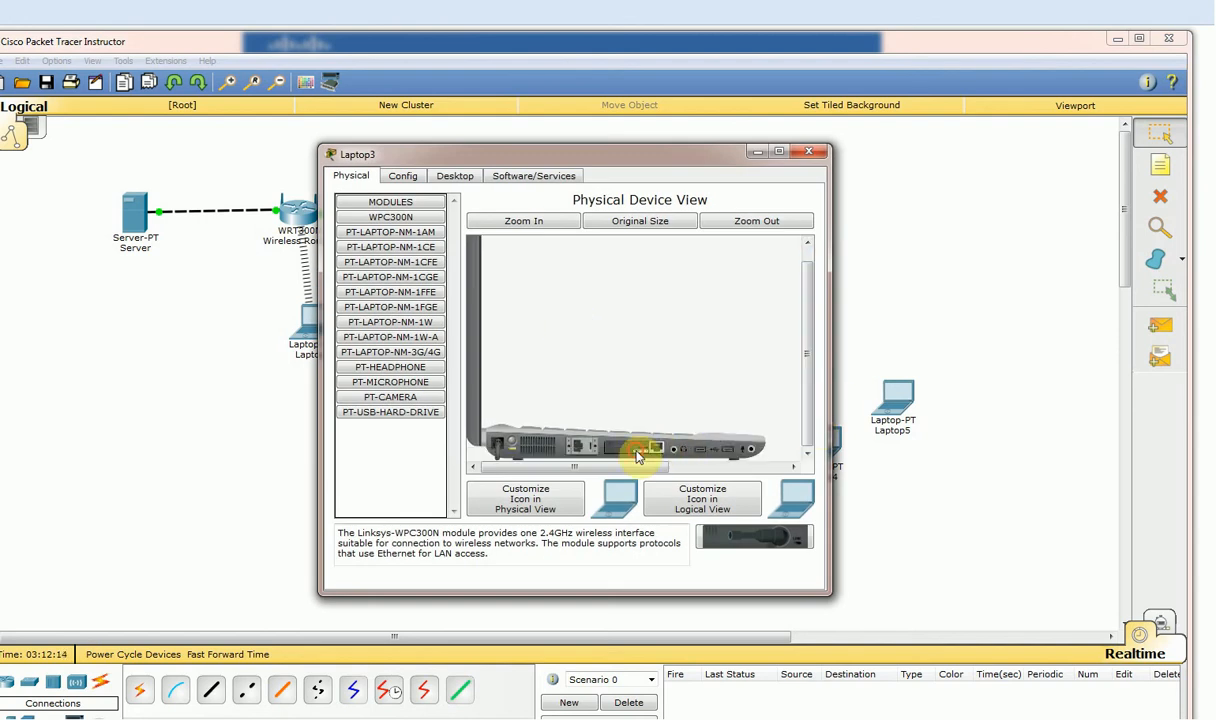
drag(636, 456, 392, 398)
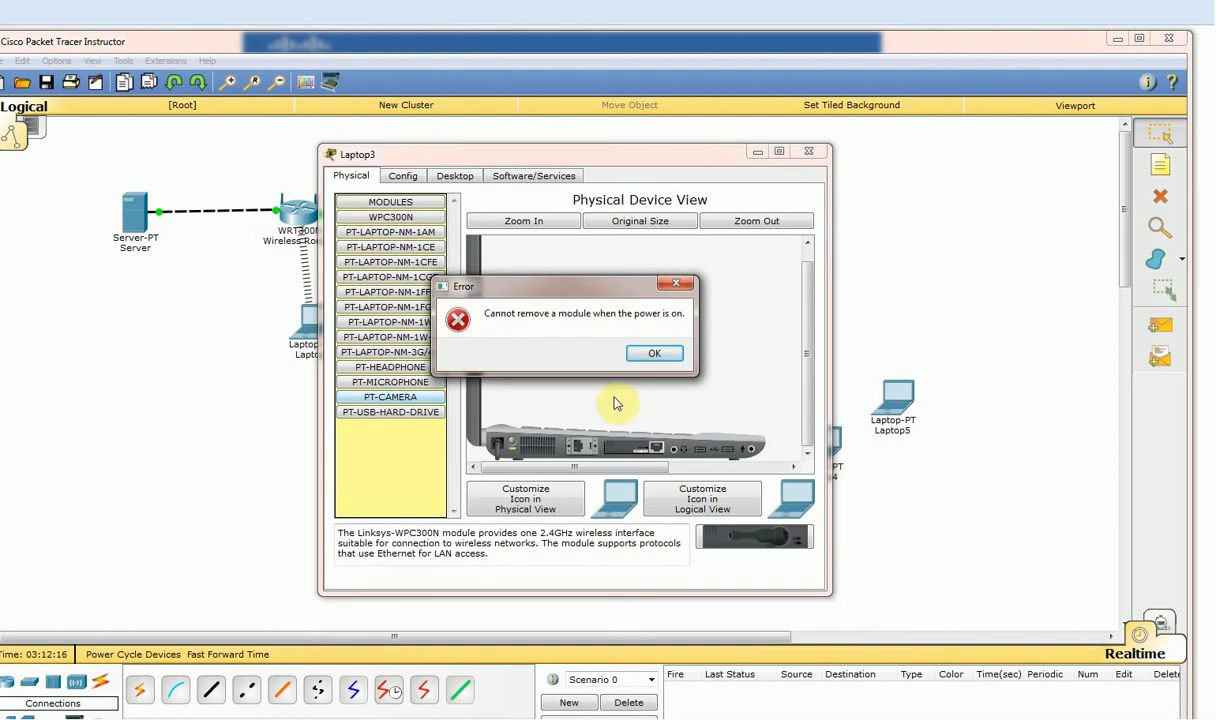
click(652, 354)
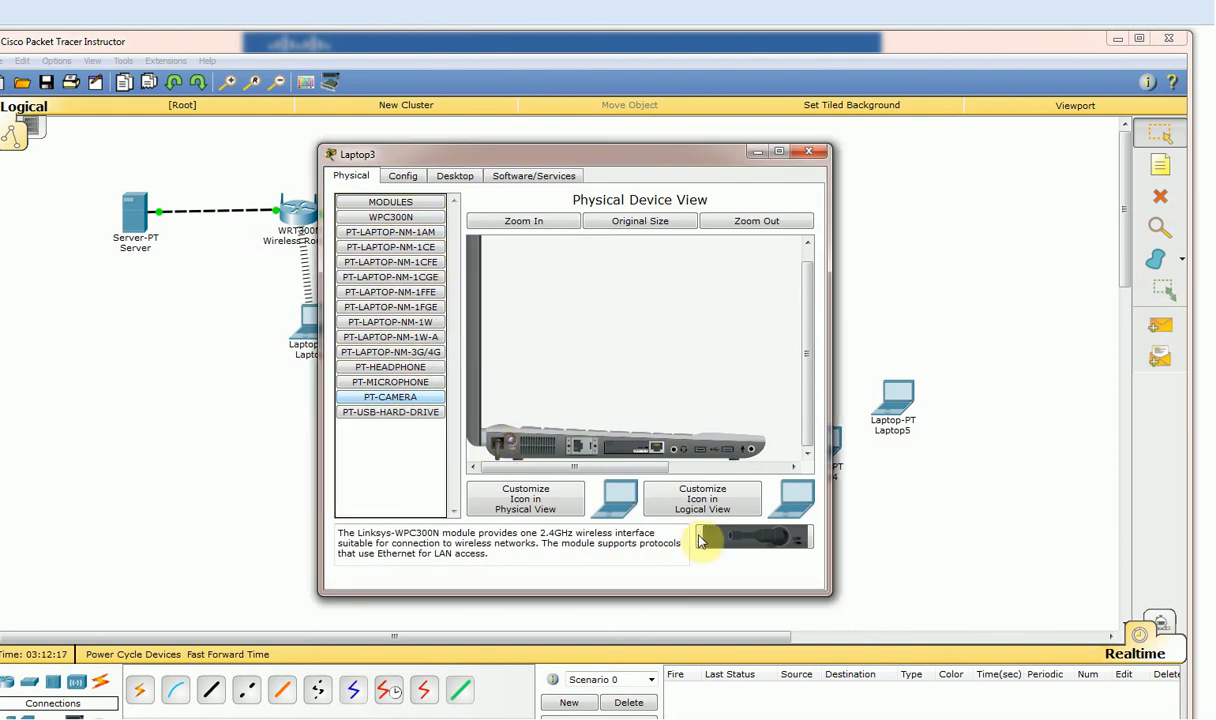
drag(615, 445, 372, 419)
drag(626, 449, 383, 351)
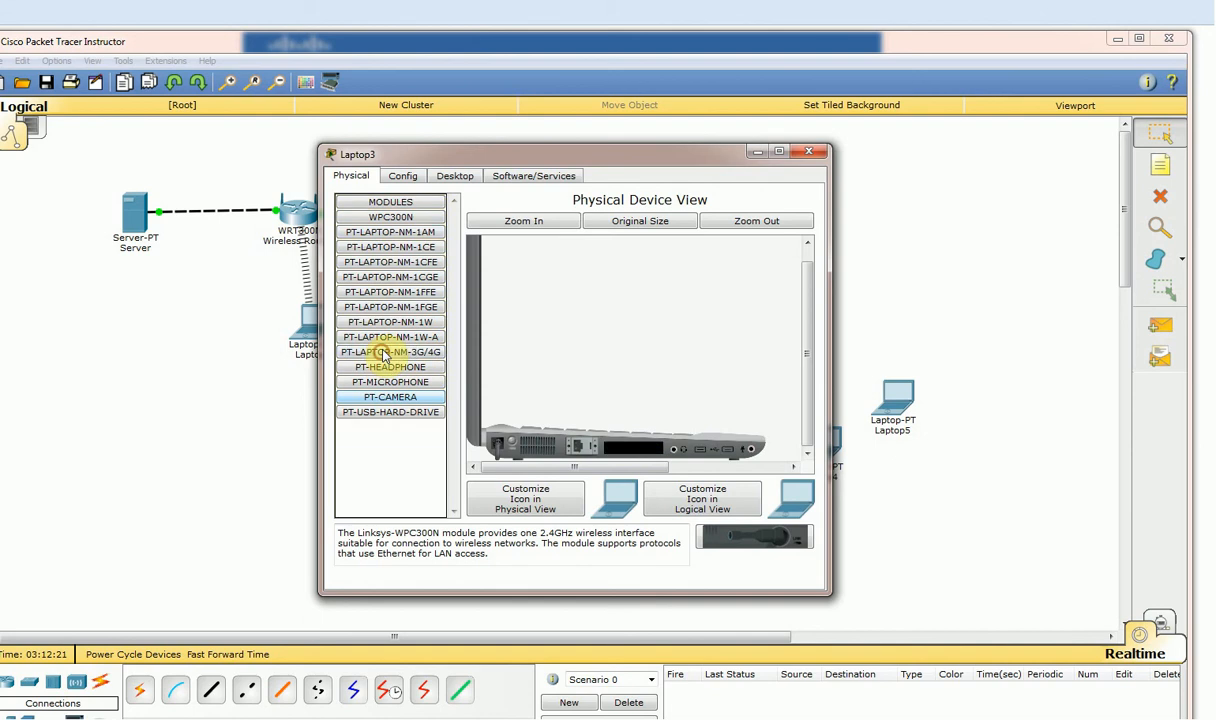
drag(390, 217, 615, 450)
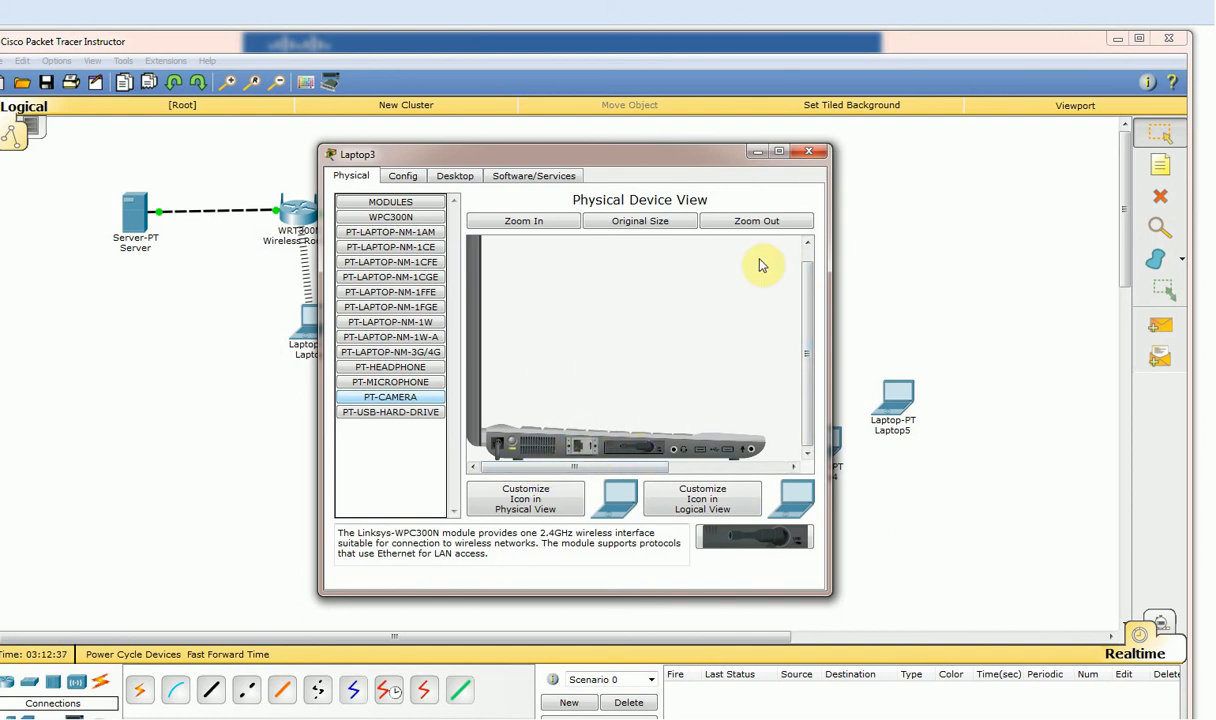
click(812, 153)
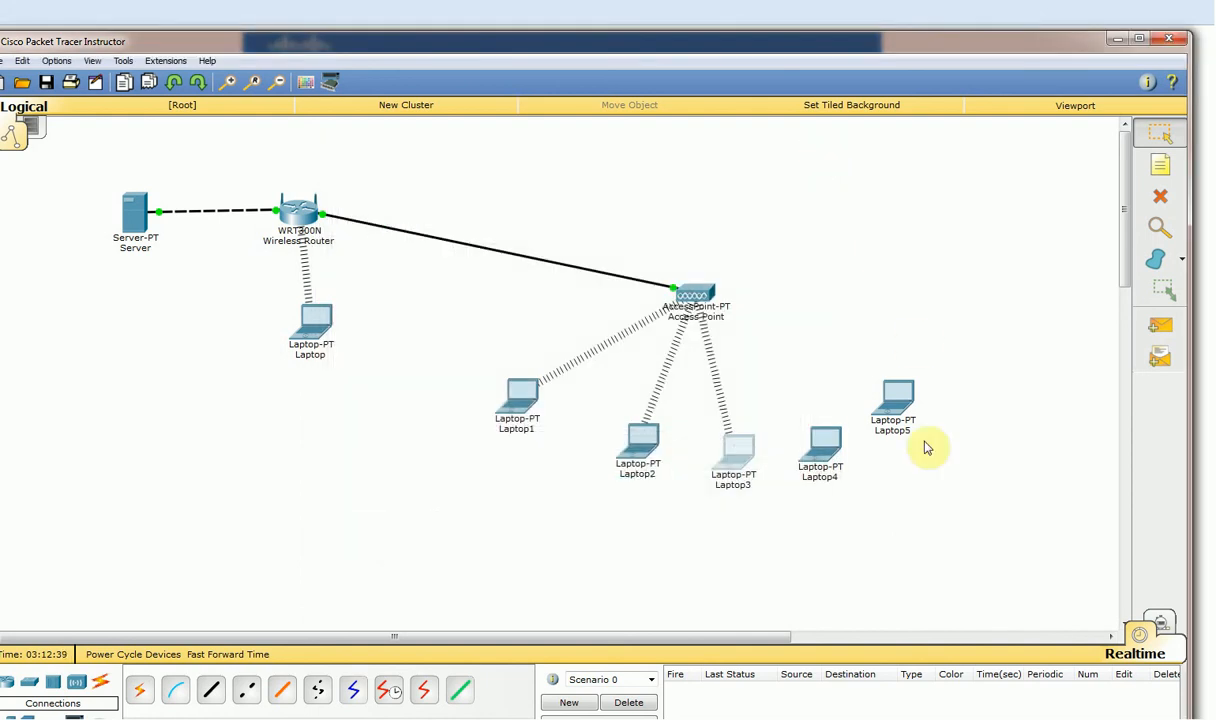
Power off Laptop4 and swap its wired module for a WPC300N wireless module.
click(822, 442)
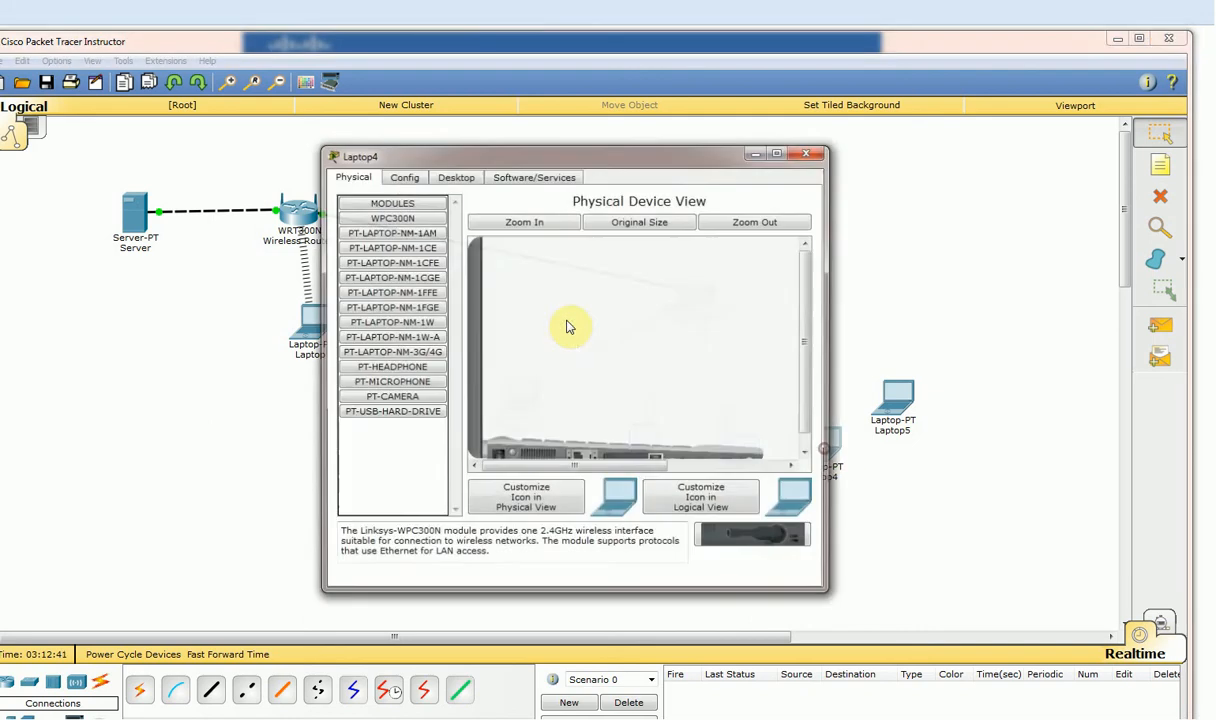
click(401, 177)
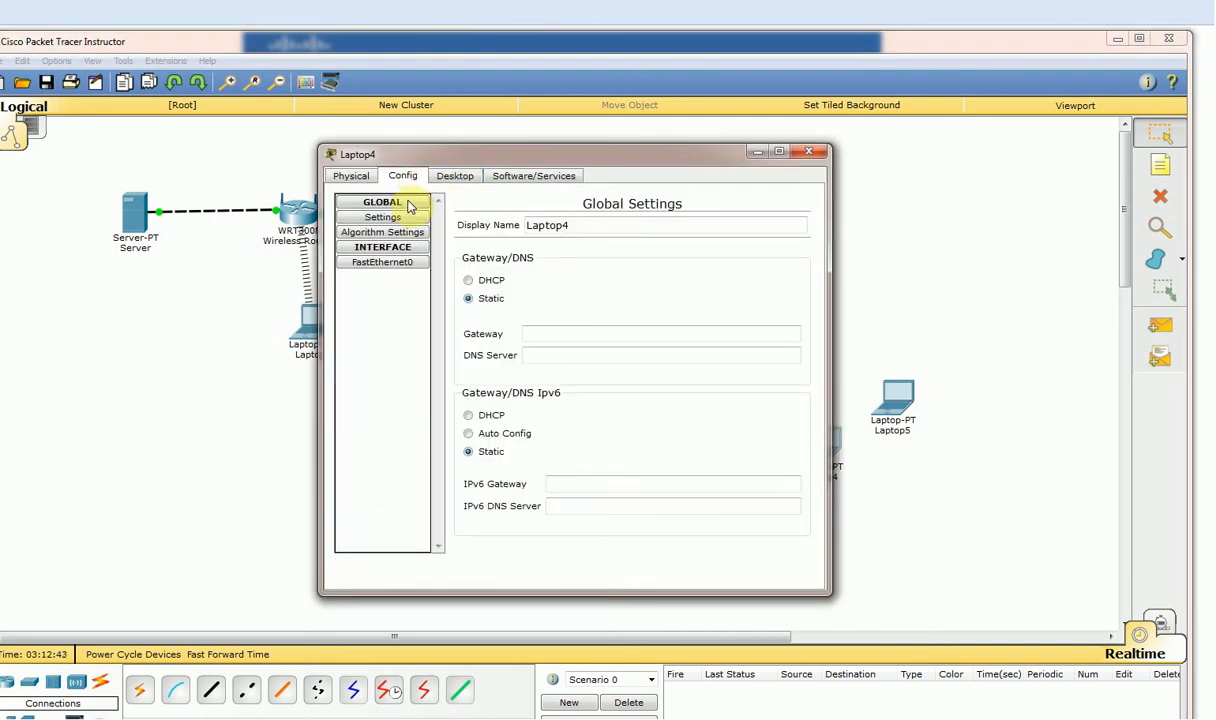
click(351, 176)
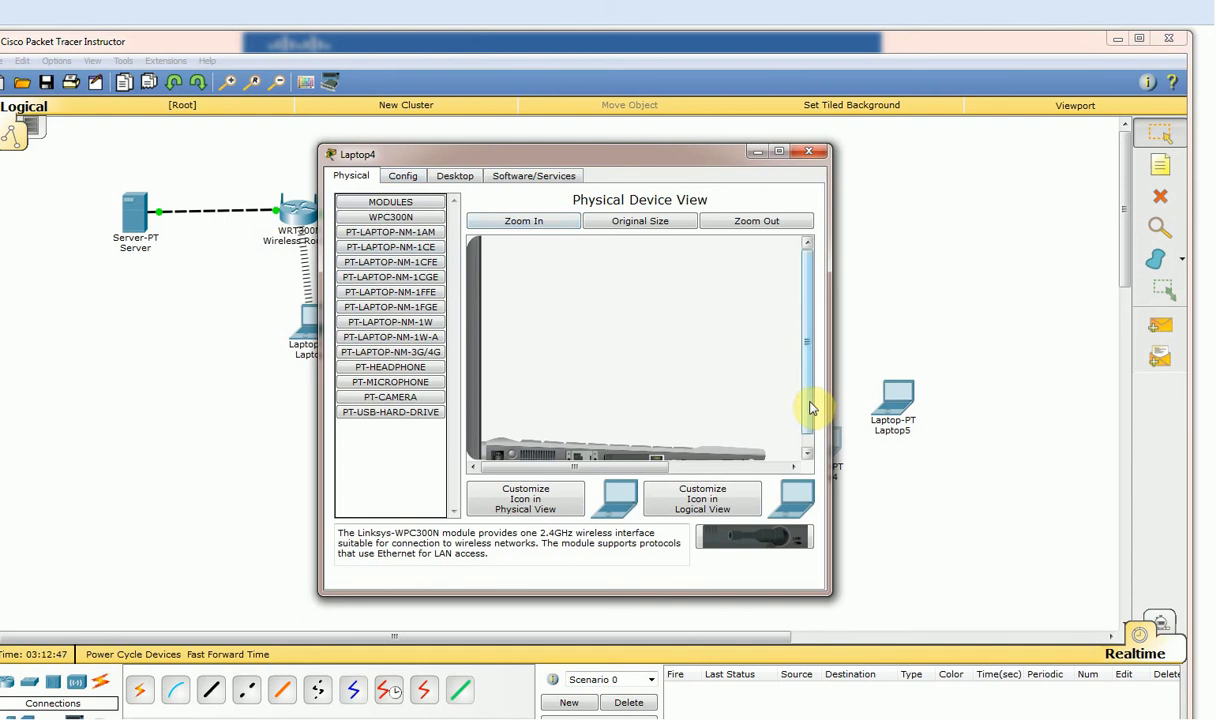
drag(811, 408, 811, 425)
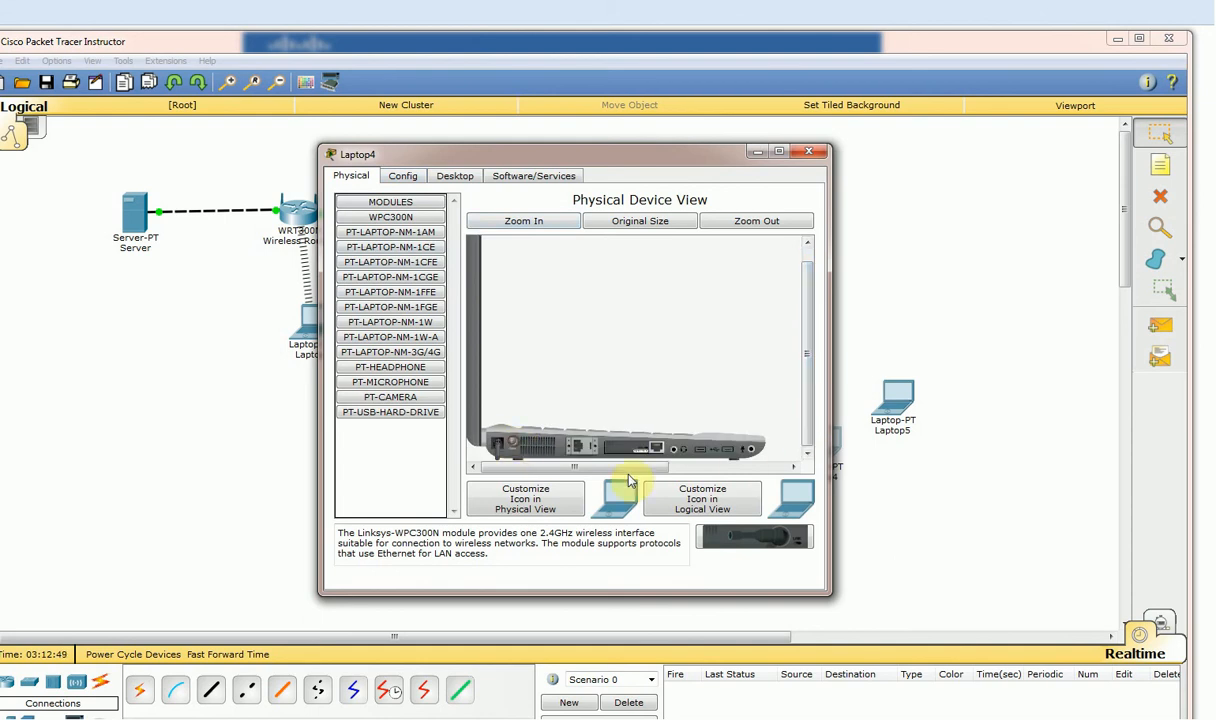
drag(656, 453, 390, 382)
drag(541, 289, 651, 448)
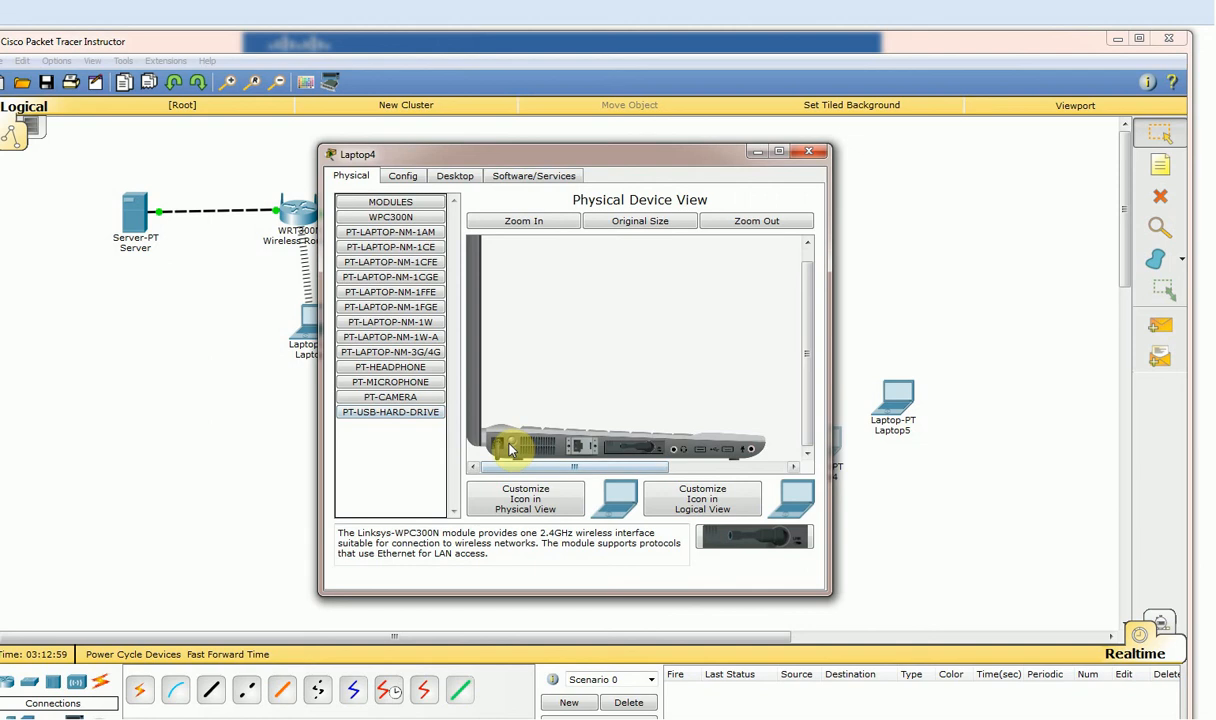
click(810, 153)
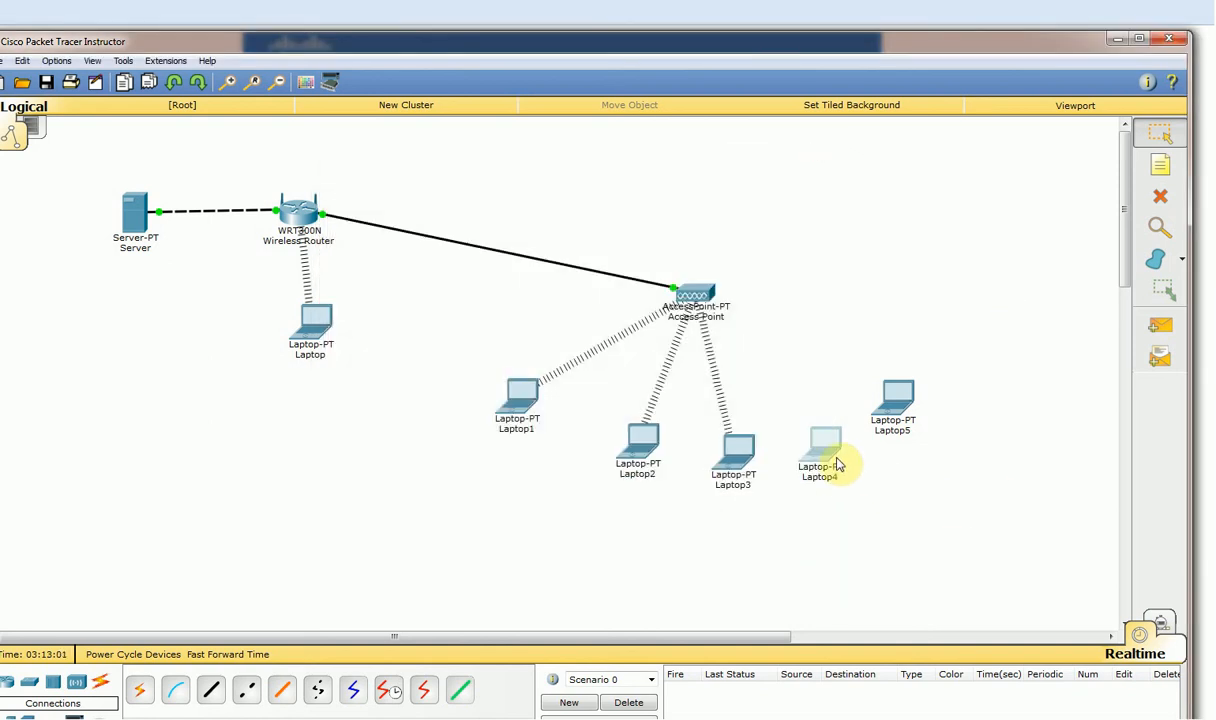
click(900, 396)
Power off Laptop5, pull out its wired card and insert a WPC300N wireless module.
click(457, 176)
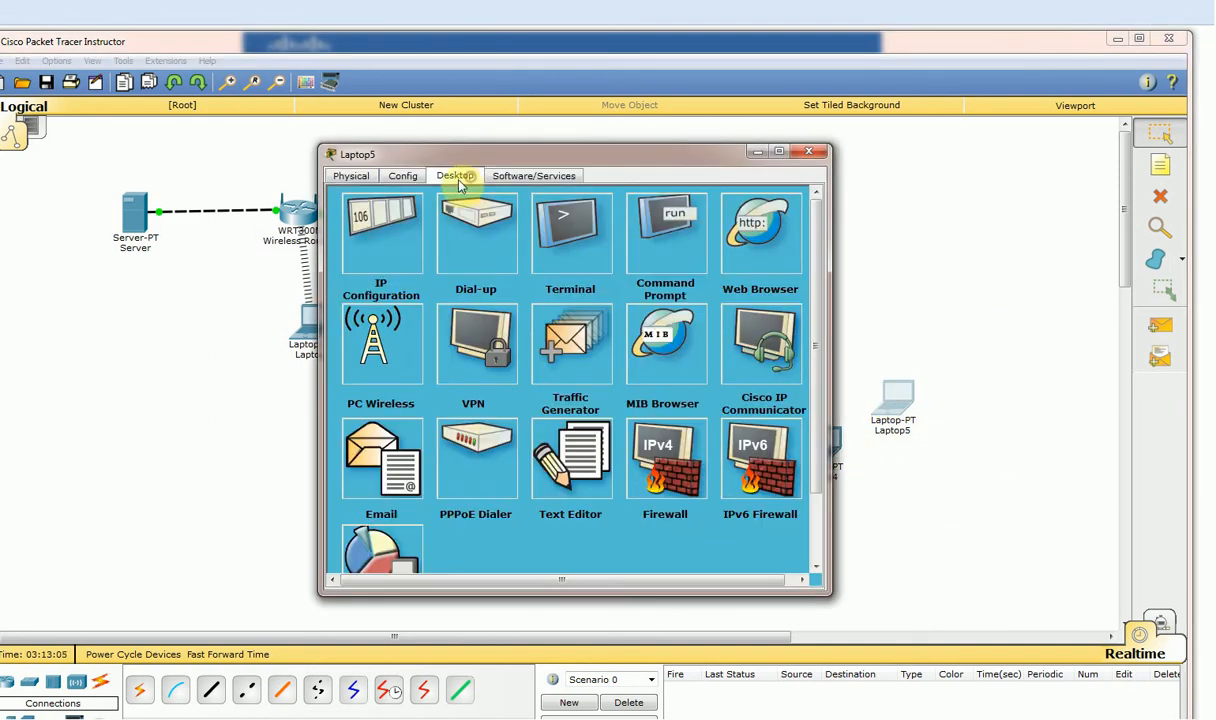
click(401, 178)
click(351, 177)
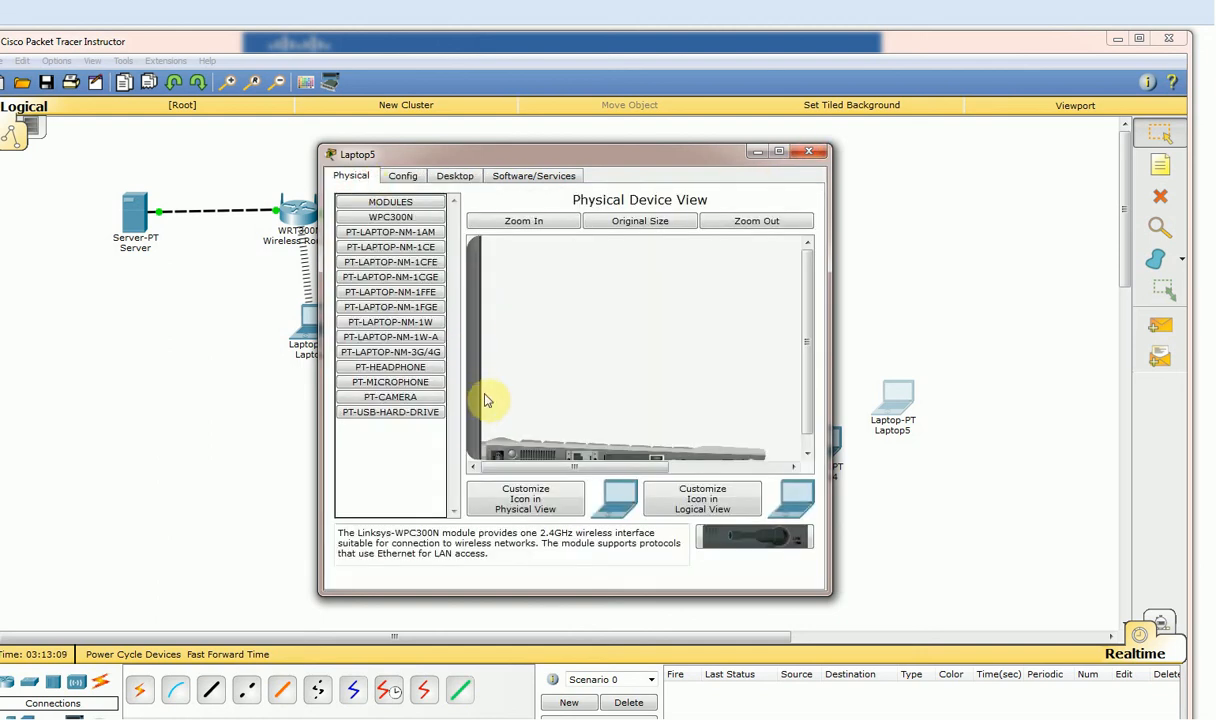
drag(805, 404, 808, 440)
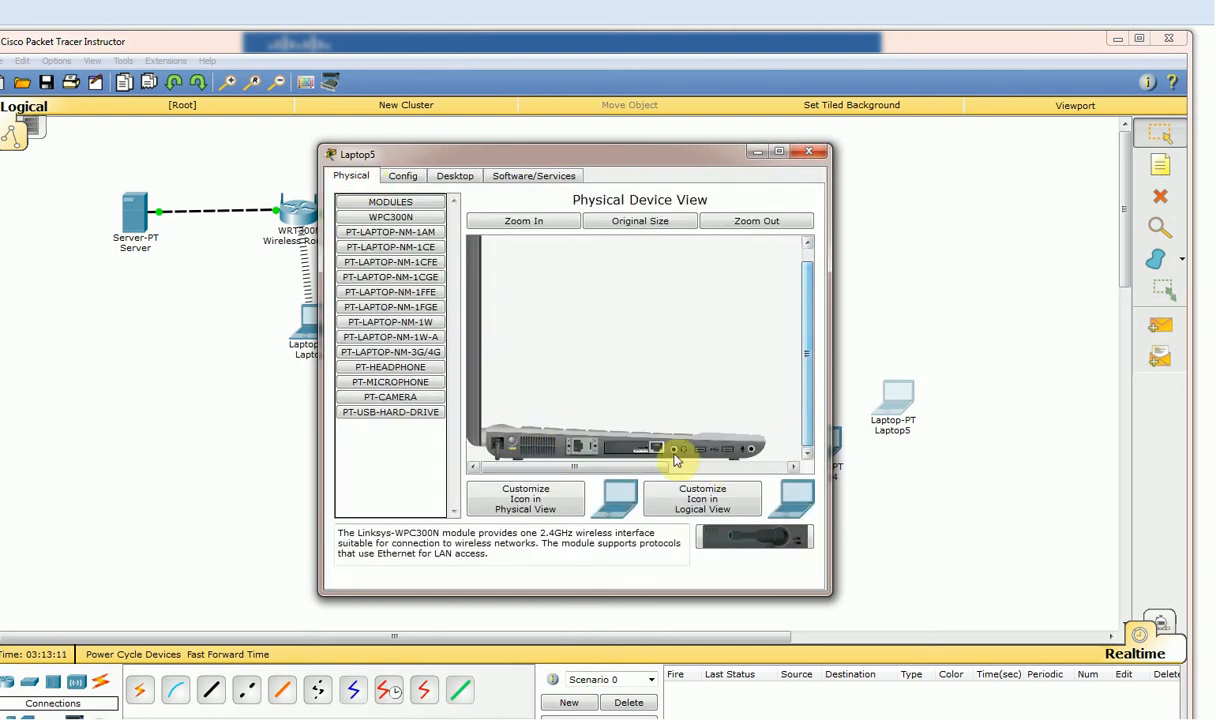
drag(656, 448, 395, 375)
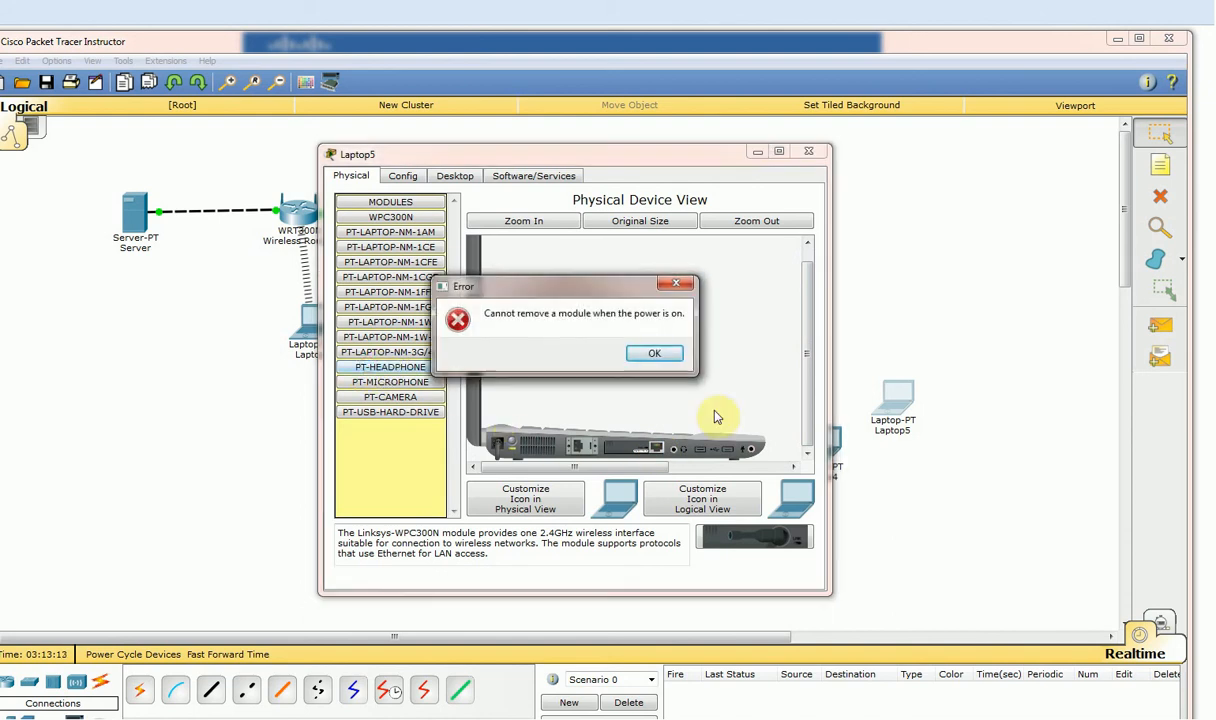
click(655, 354)
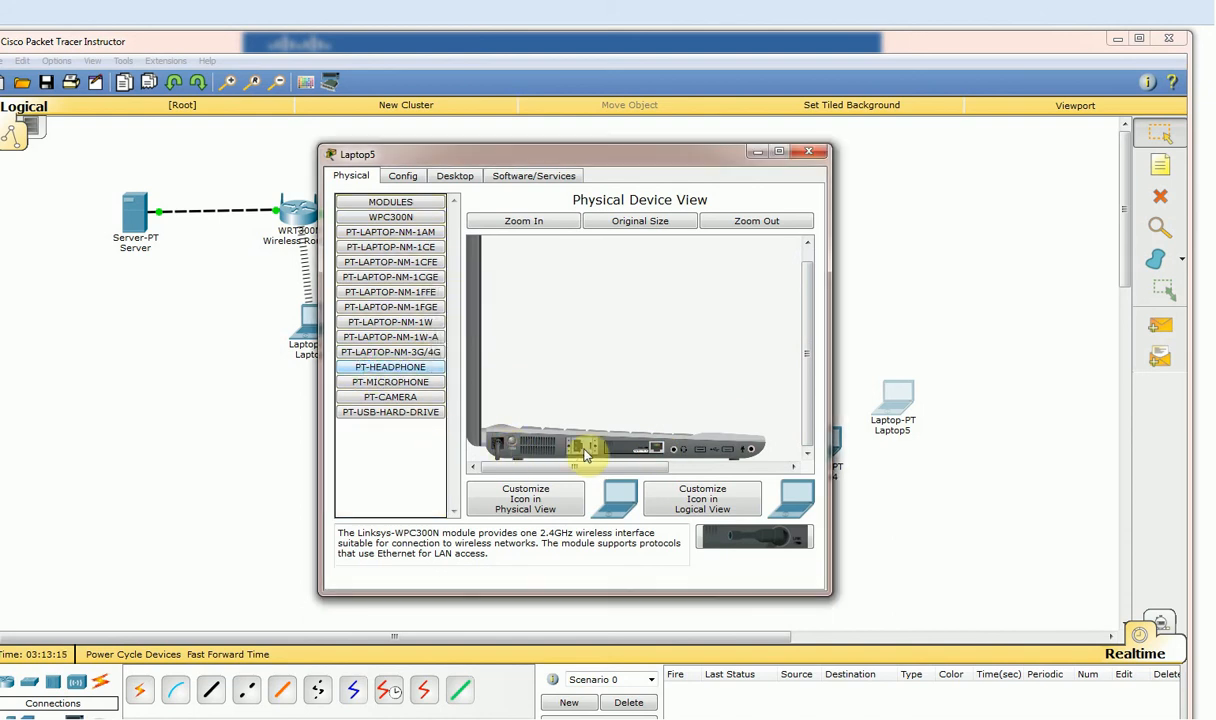
drag(628, 450, 397, 424)
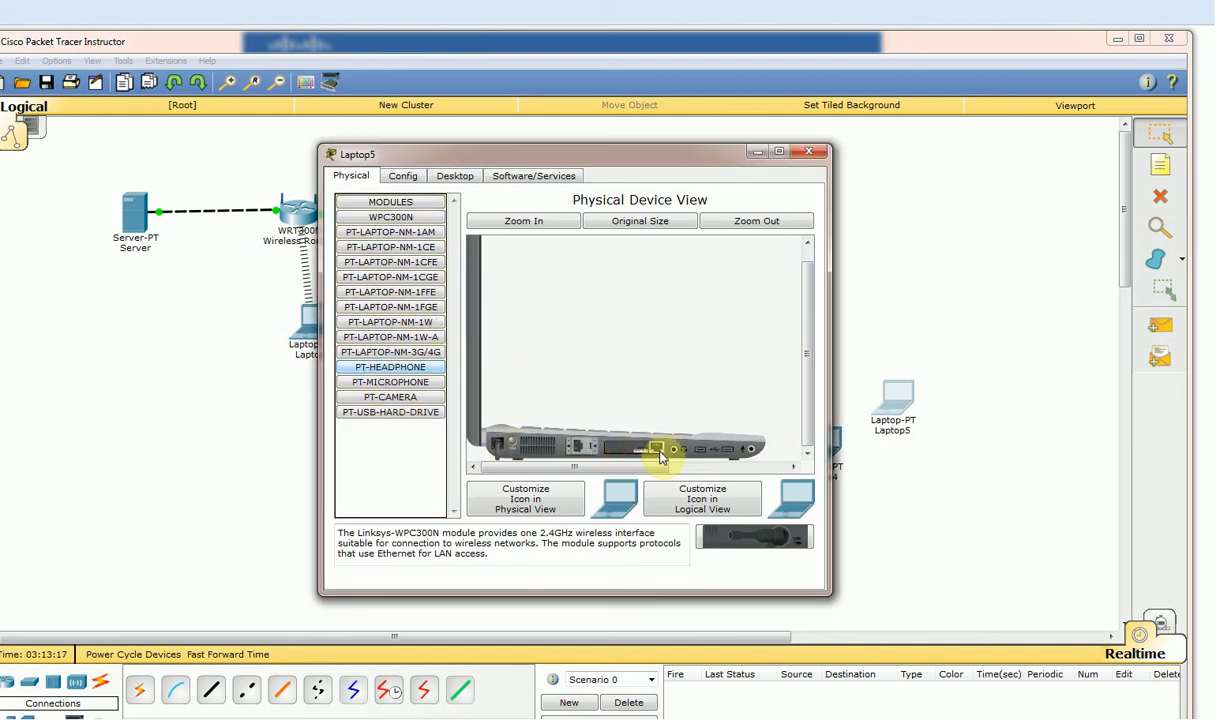
drag(657, 448, 345, 260)
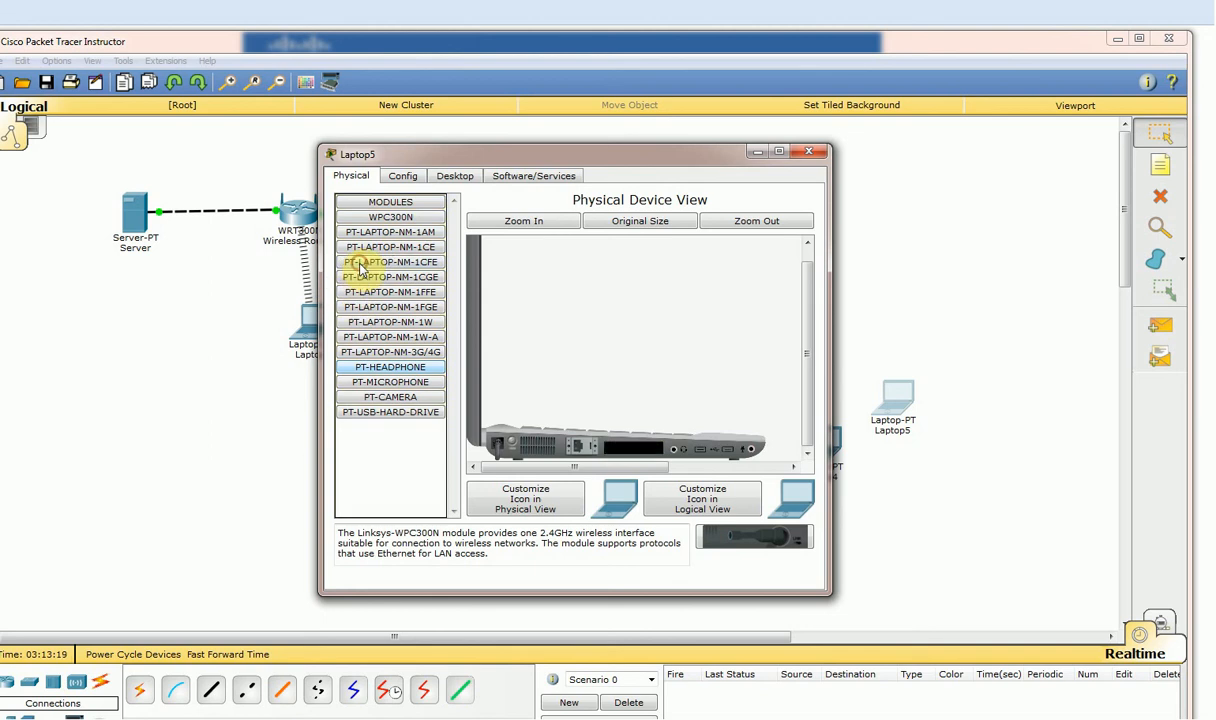
drag(405, 219, 625, 442)
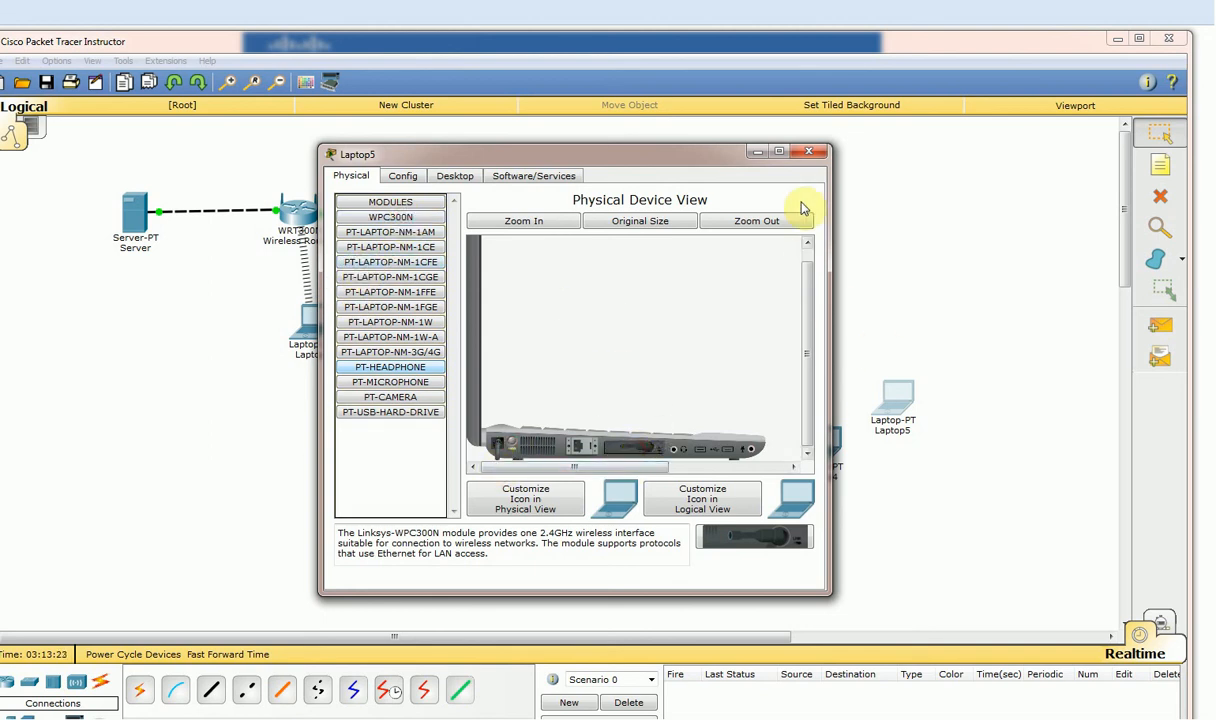
click(809, 151)
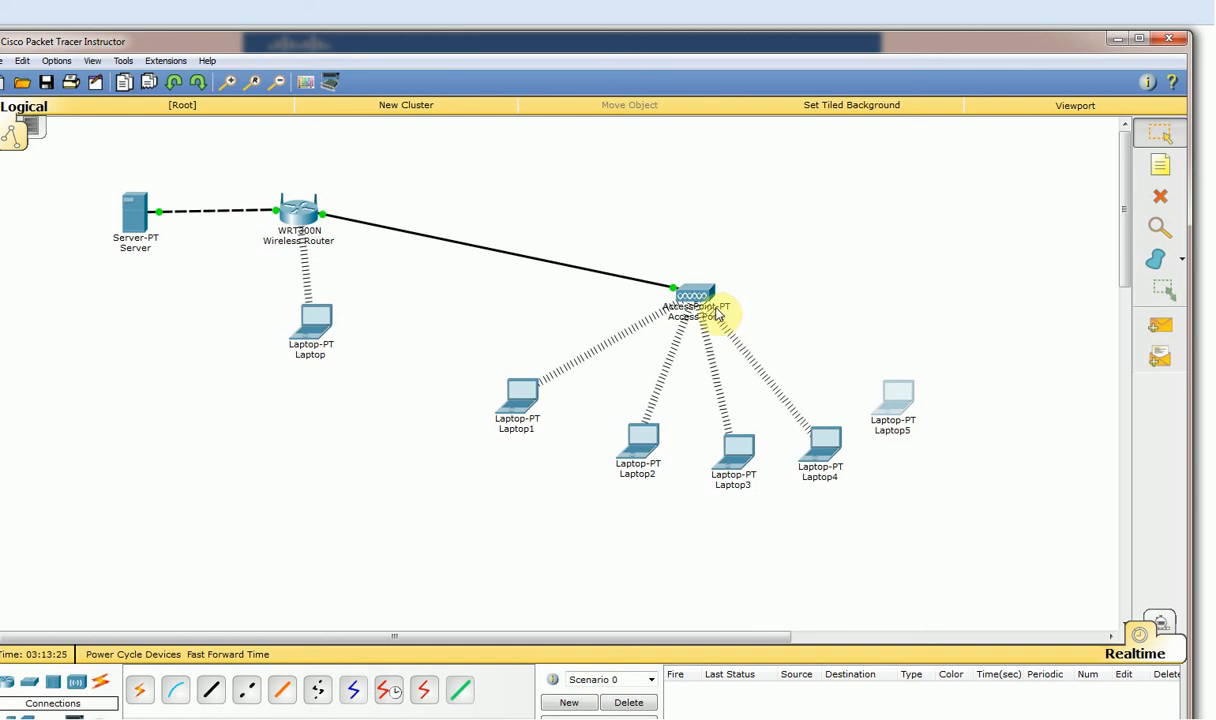
Open the Access Point's Config view and toggle its interface list.
click(699, 292)
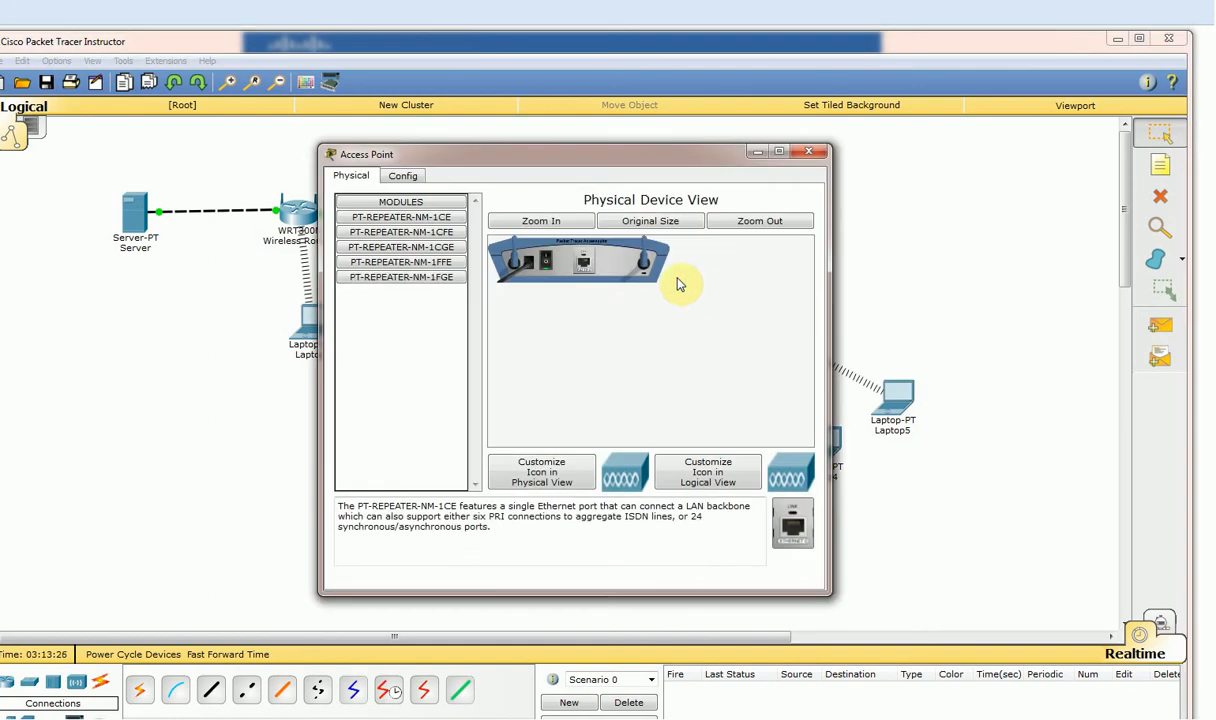
click(404, 176)
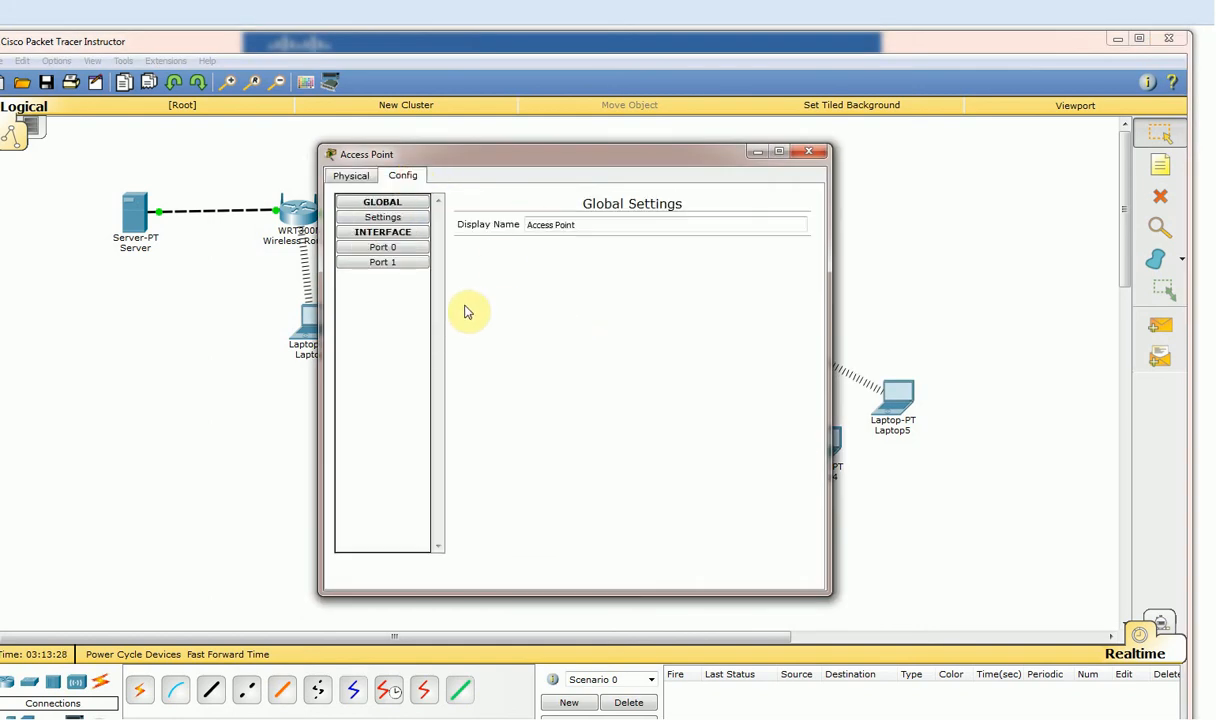
click(400, 233)
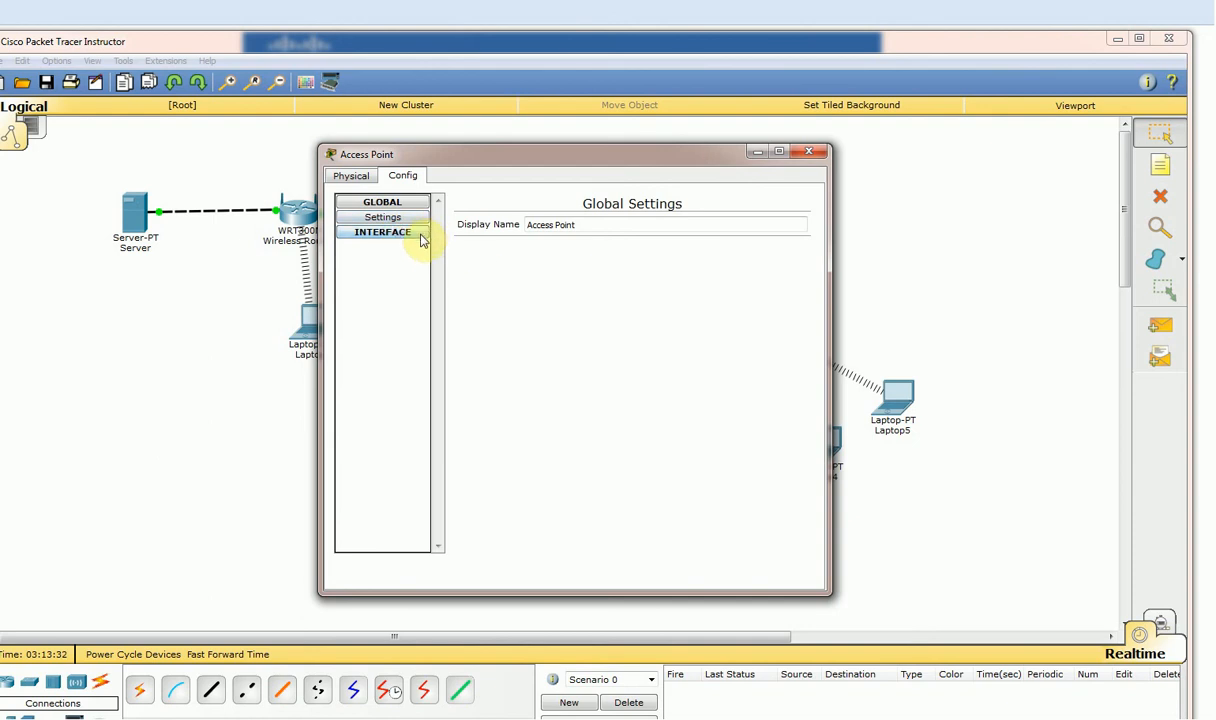
click(398, 233)
Inspect the access point hardware in an enlarged window with Zoom In, Original Size and Zoom Out.
click(351, 178)
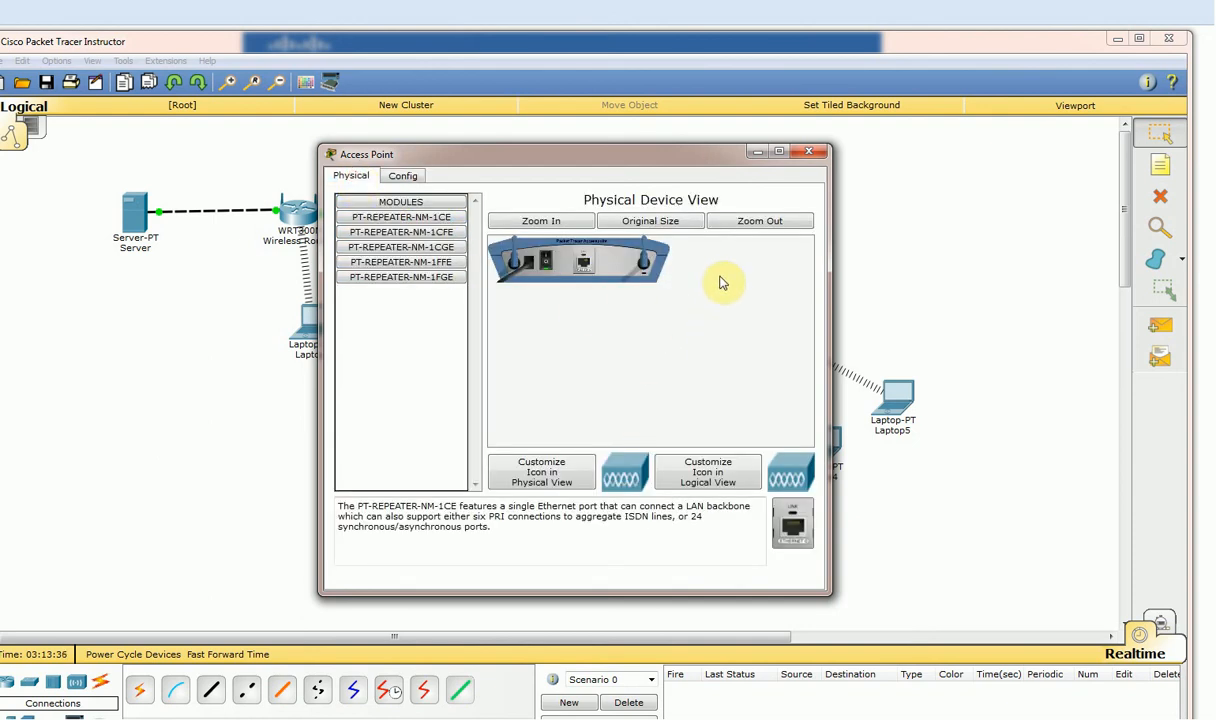
click(778, 152)
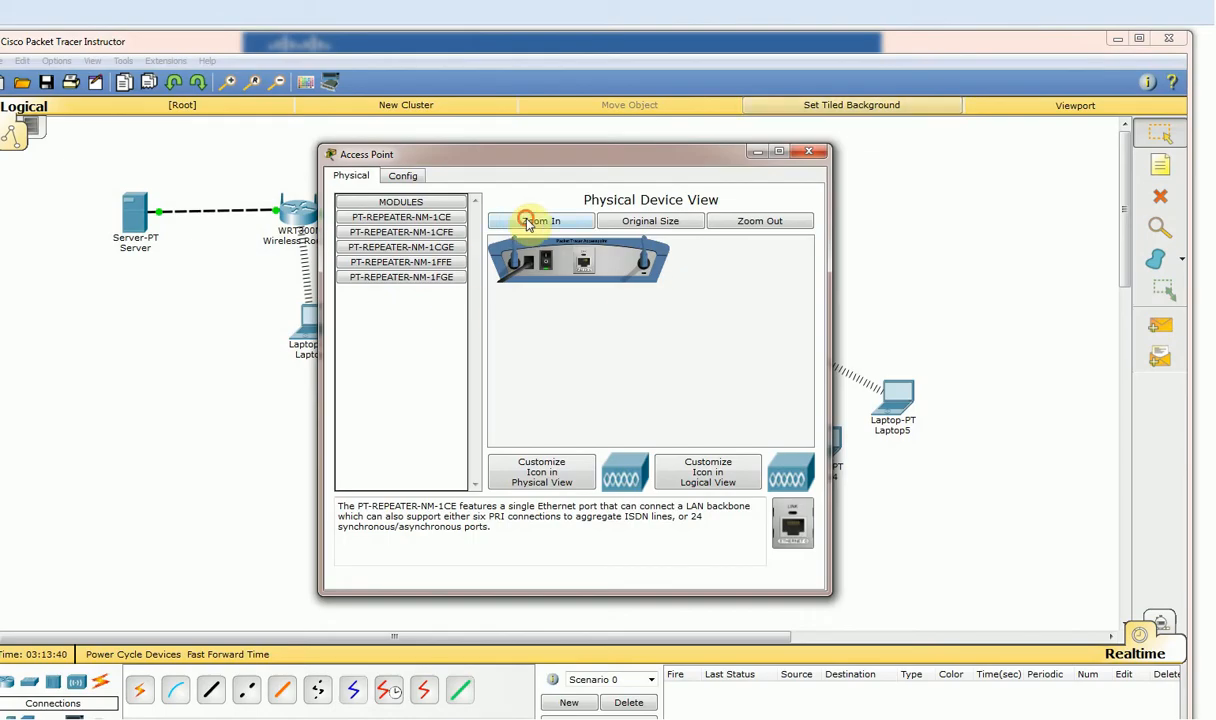
click(527, 222)
drag(632, 441, 701, 446)
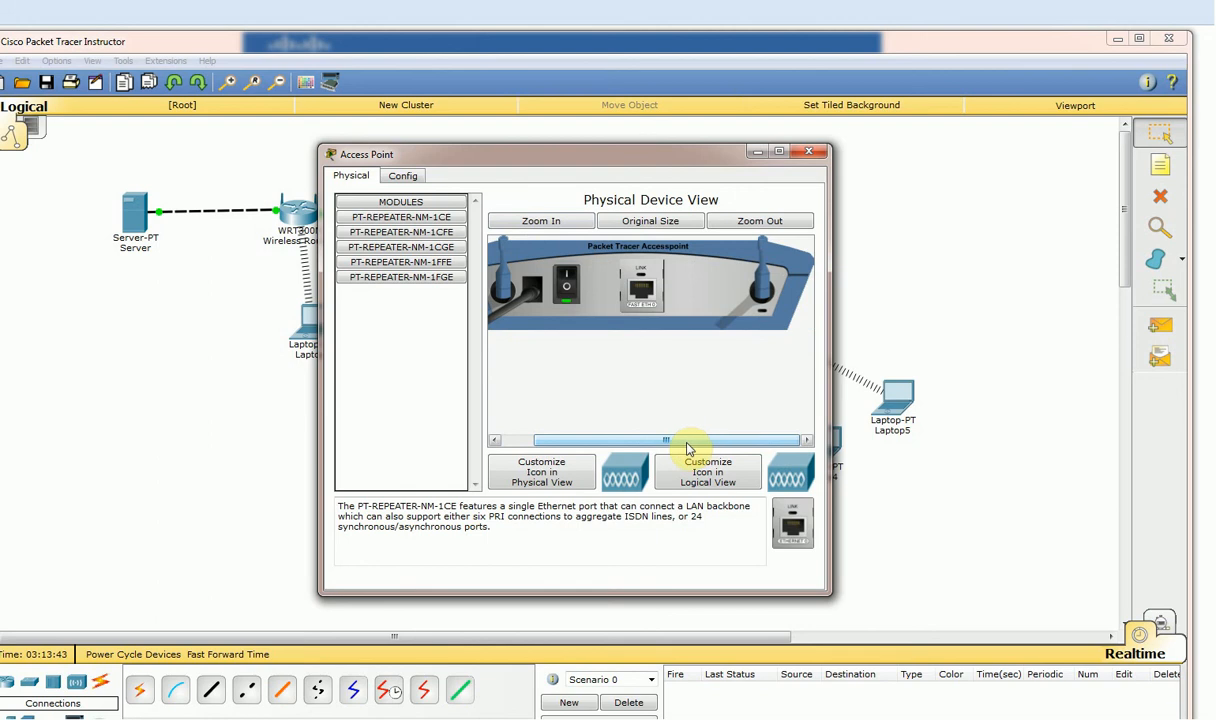
click(651, 221)
click(760, 221)
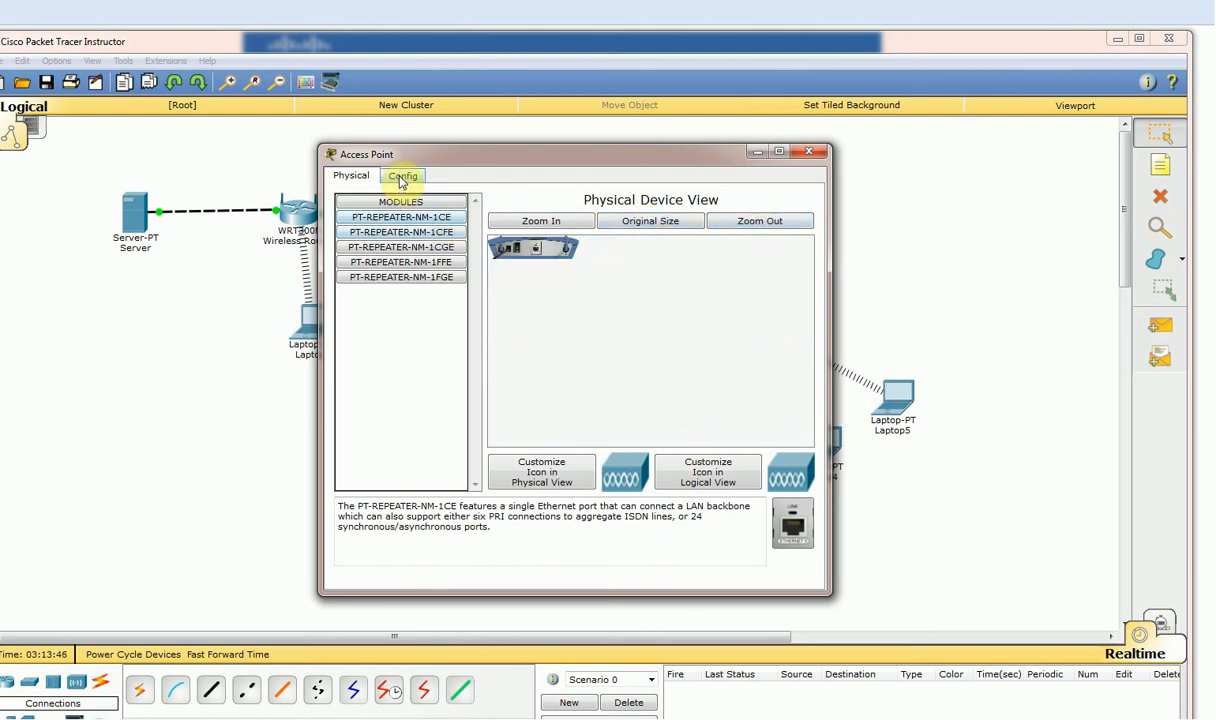
Show the Port 0 wired settings, then the Port 1 wireless settings.
click(404, 176)
click(412, 233)
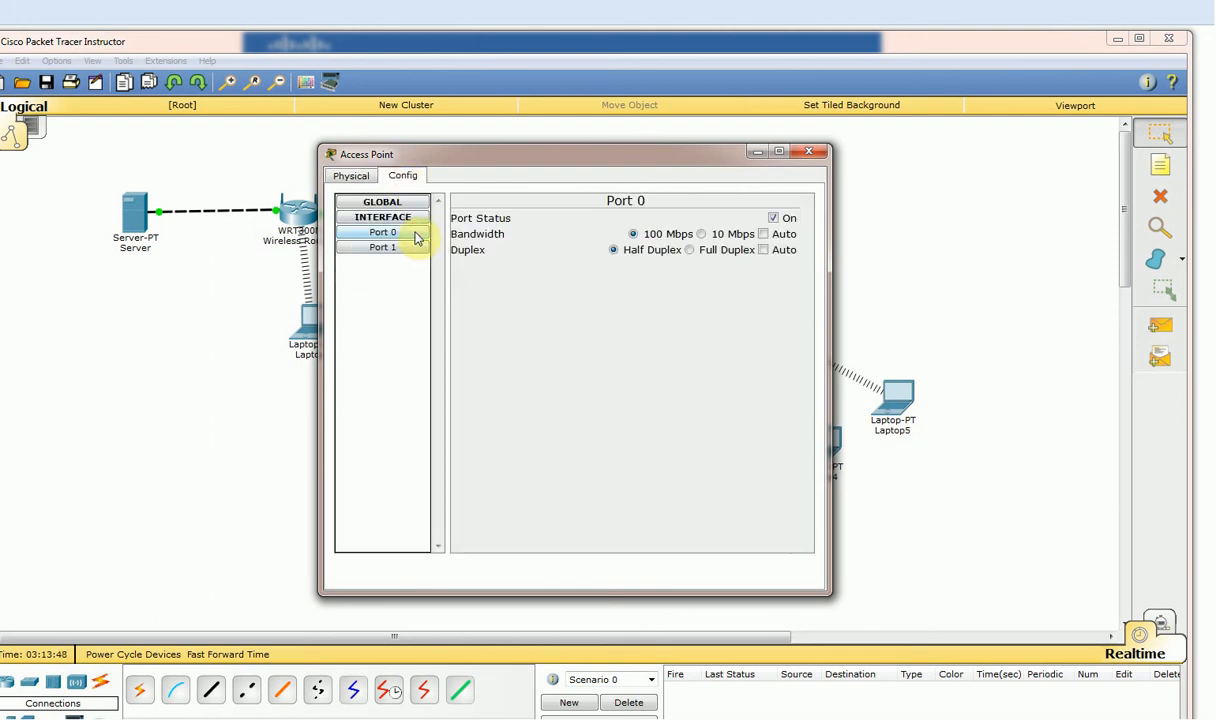
click(411, 249)
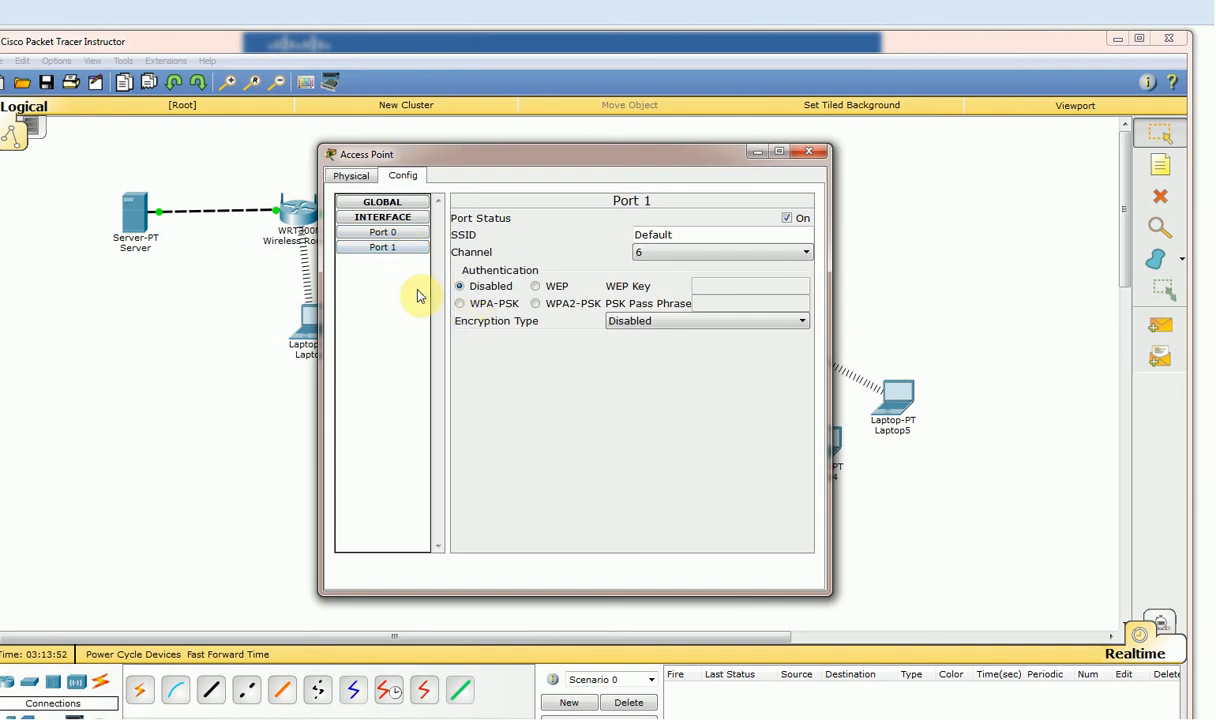
Set Port 1's SSID to CISCO-AP with WPA2-PSK, AES and a pass phrase.
click(408, 235)
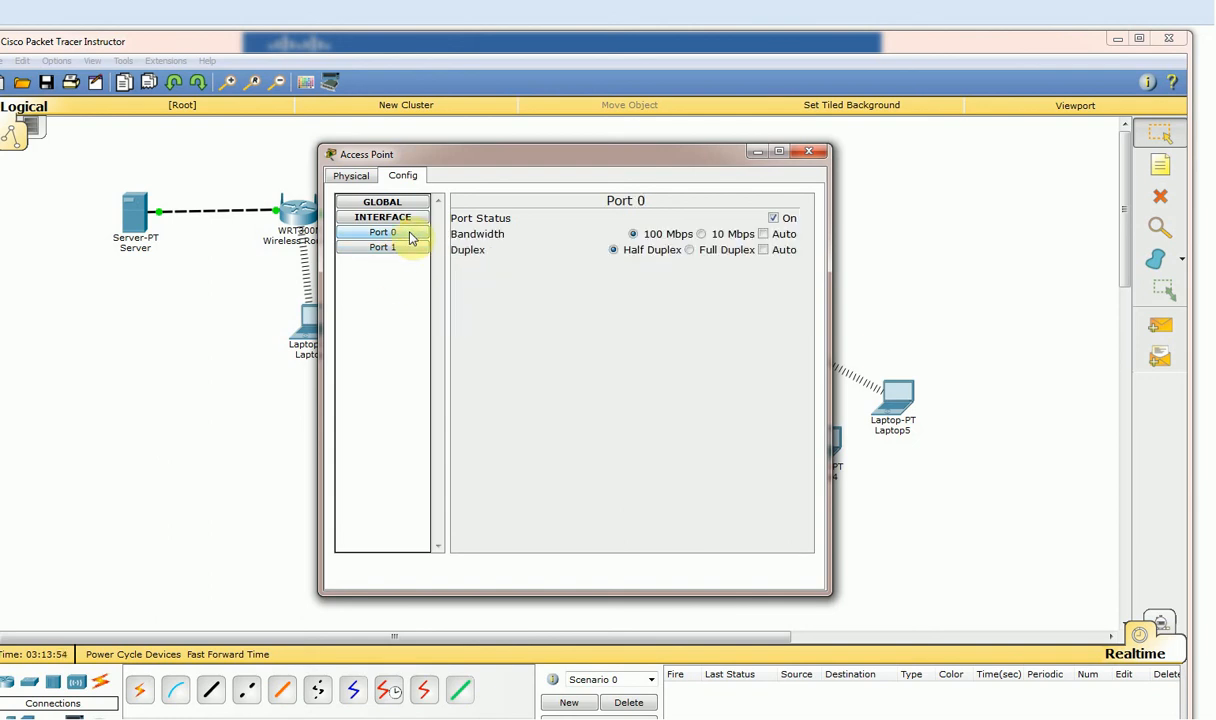
click(405, 248)
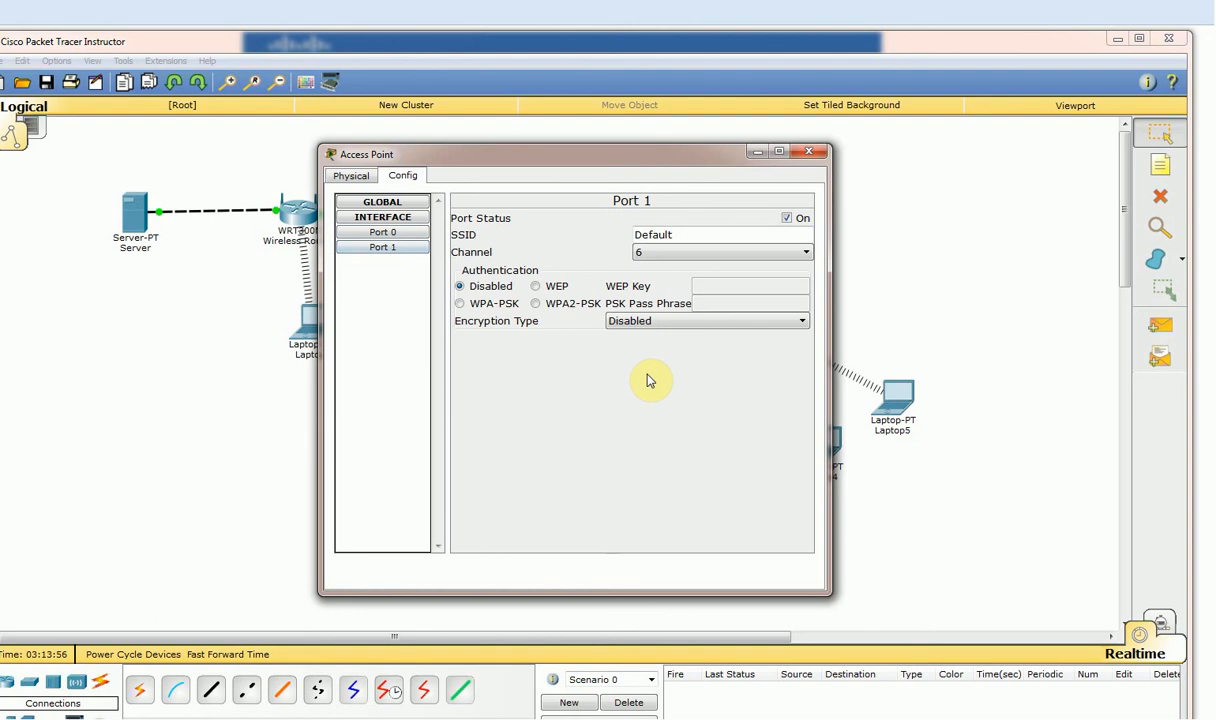
double_click(681, 235)
key(BackSpace)
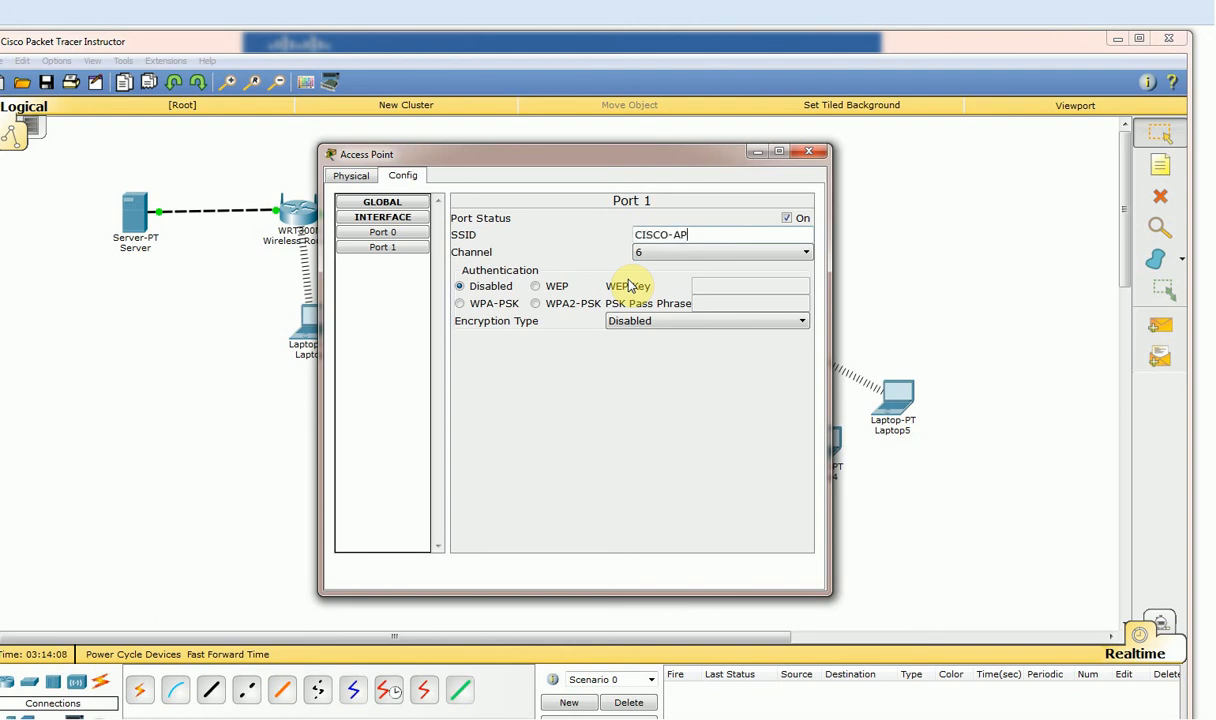
click(537, 304)
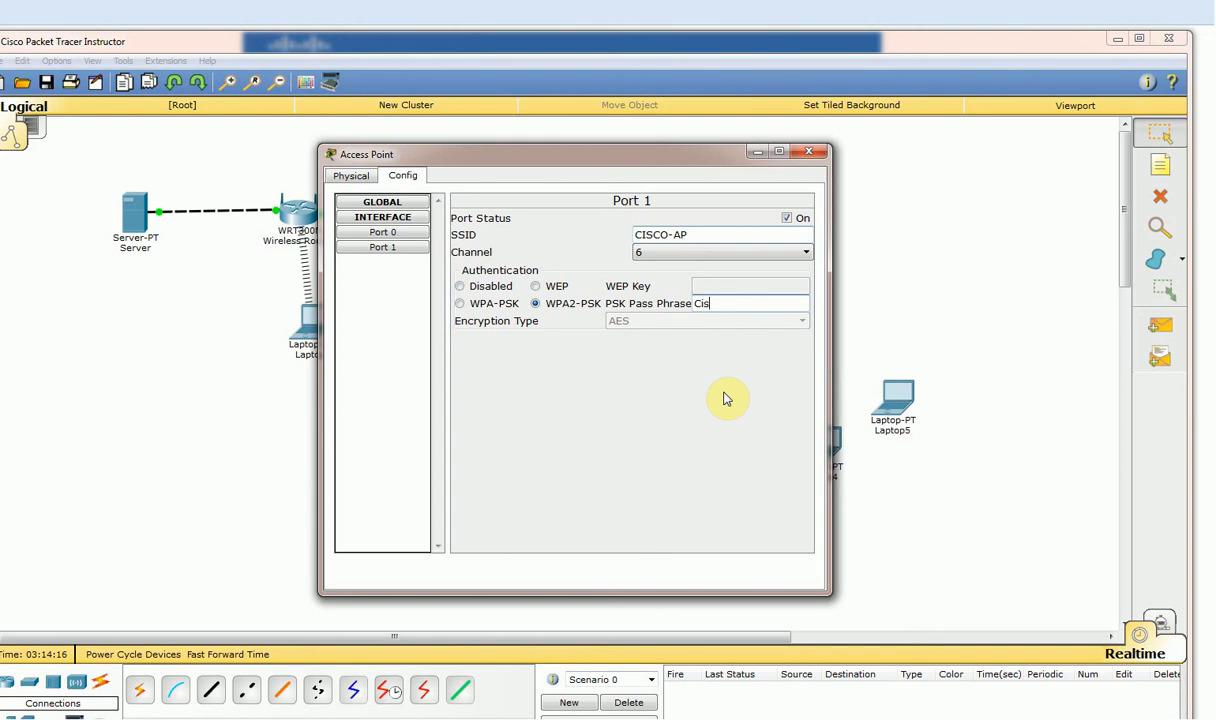
text(Cisco@123)
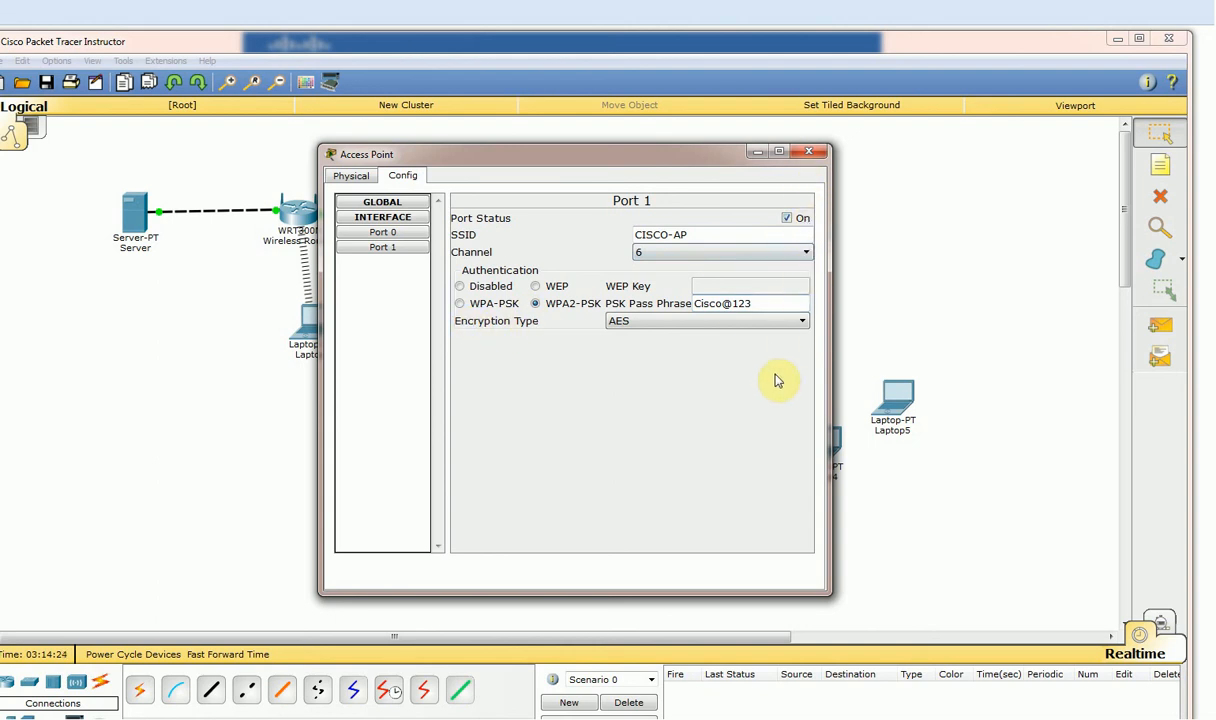
click(809, 151)
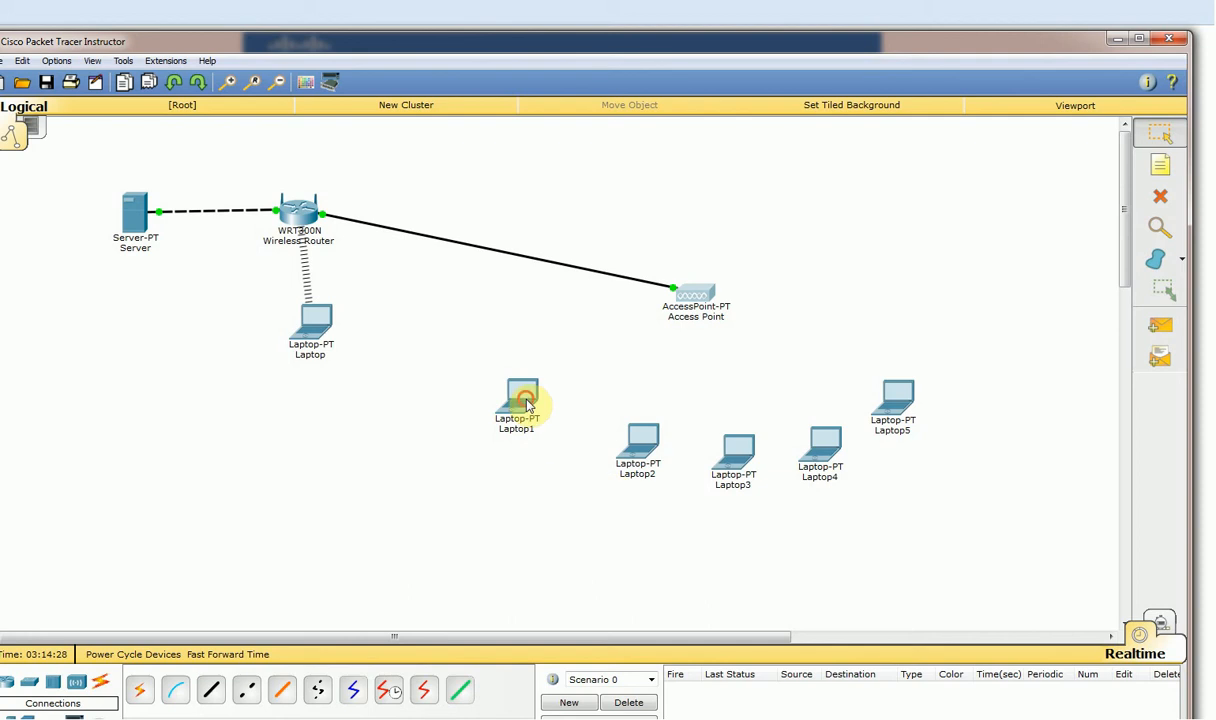
Connect Laptop1 via PC Wireless to the scanned WPA2 network using its pre-shared key.
click(522, 402)
click(454, 178)
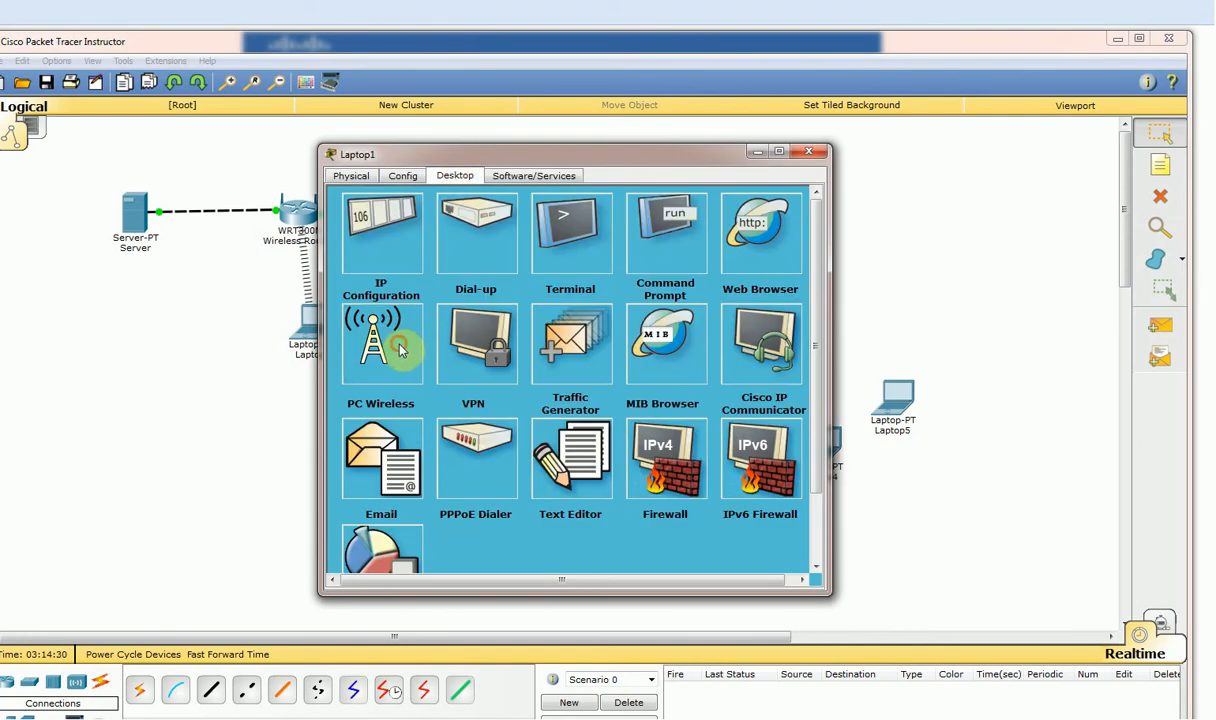
click(400, 342)
click(478, 293)
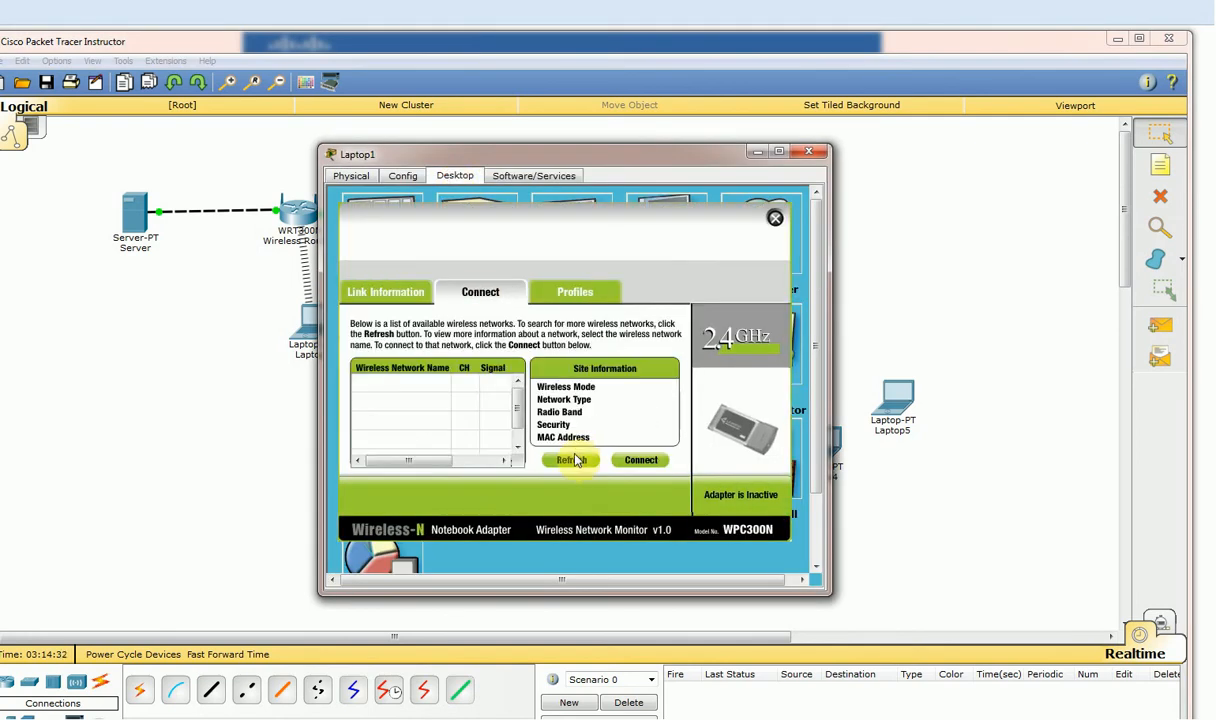
click(581, 462)
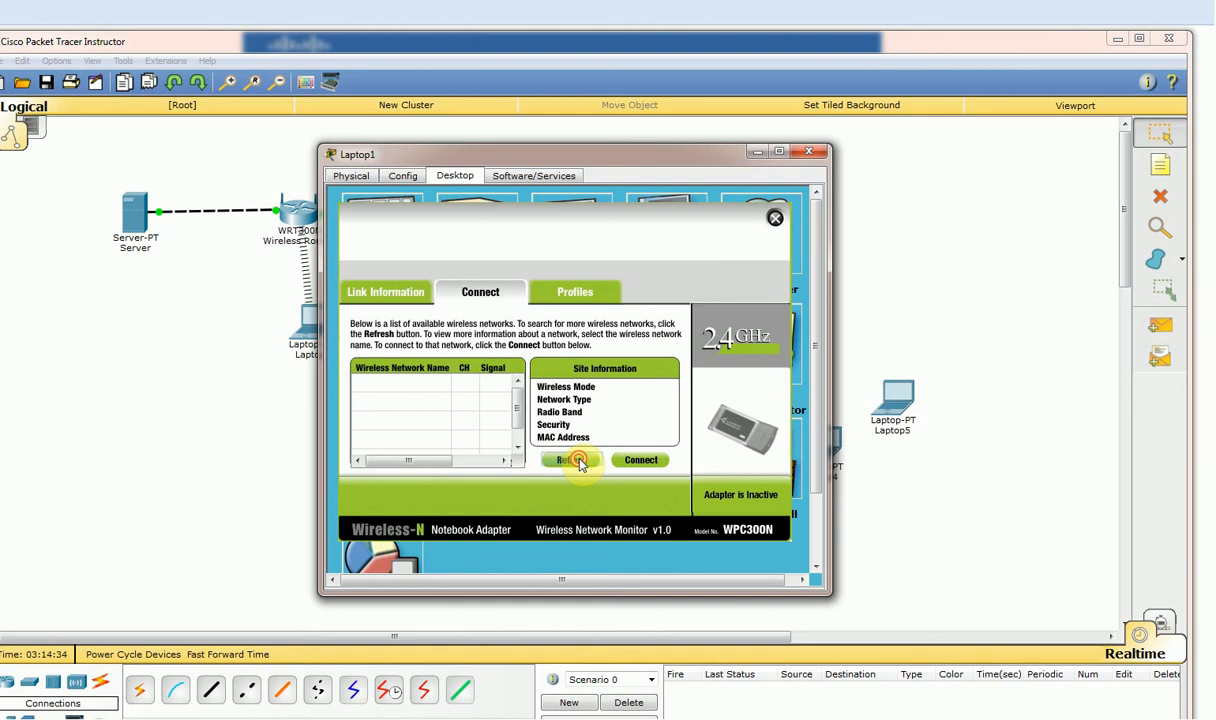
click(581, 462)
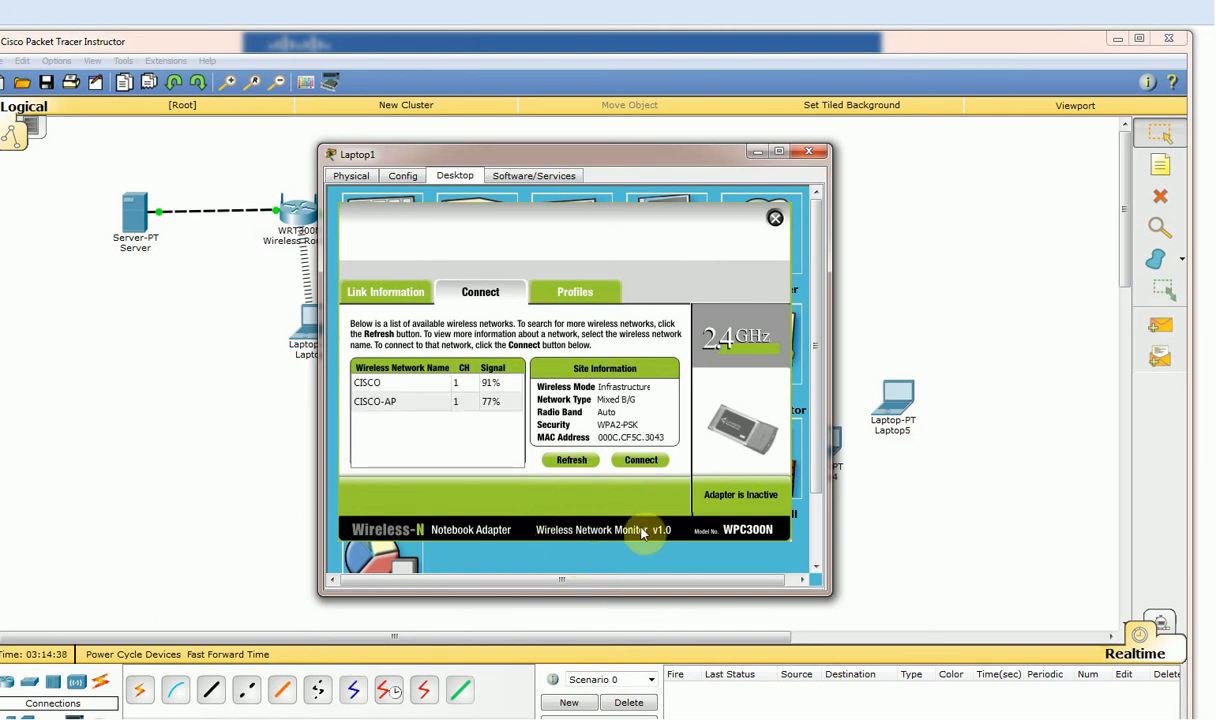
click(392, 401)
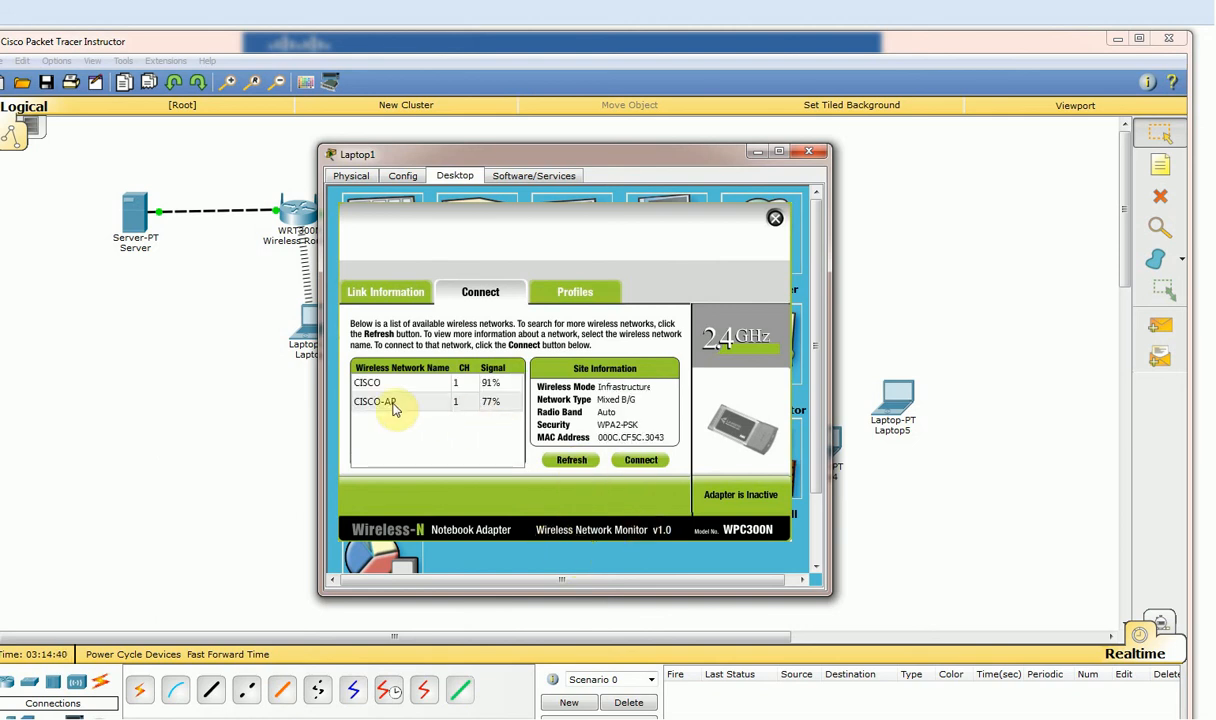
click(645, 461)
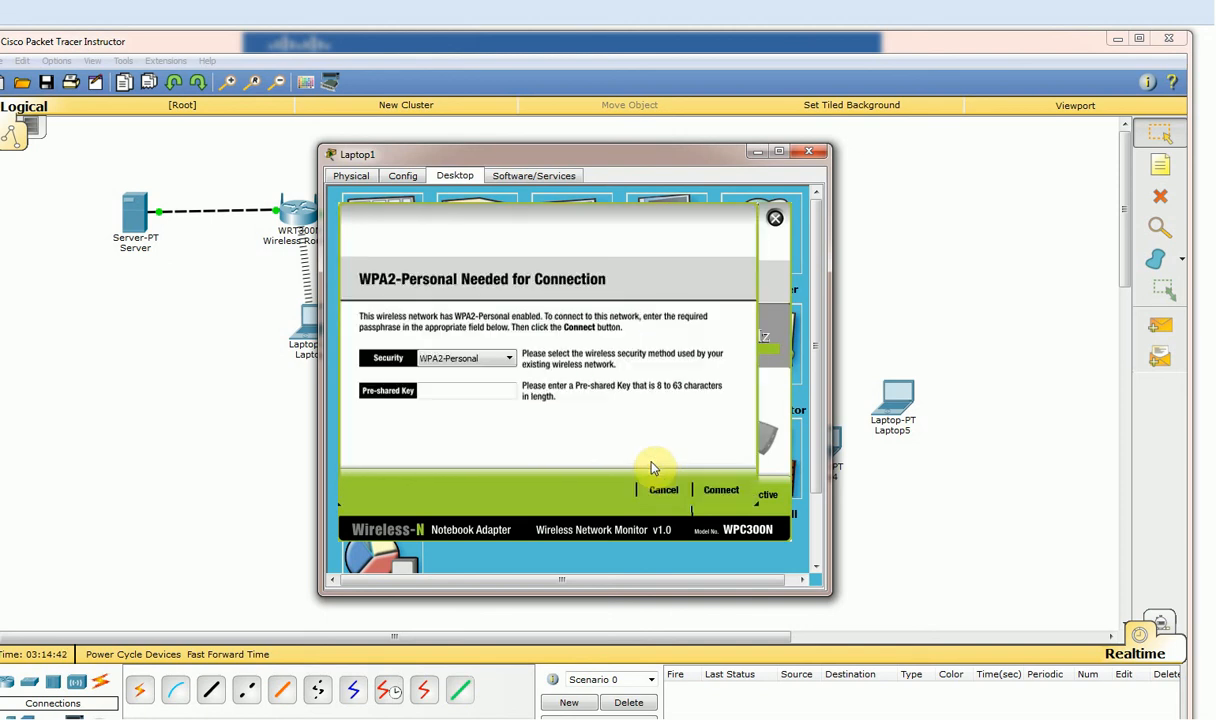
click(467, 388)
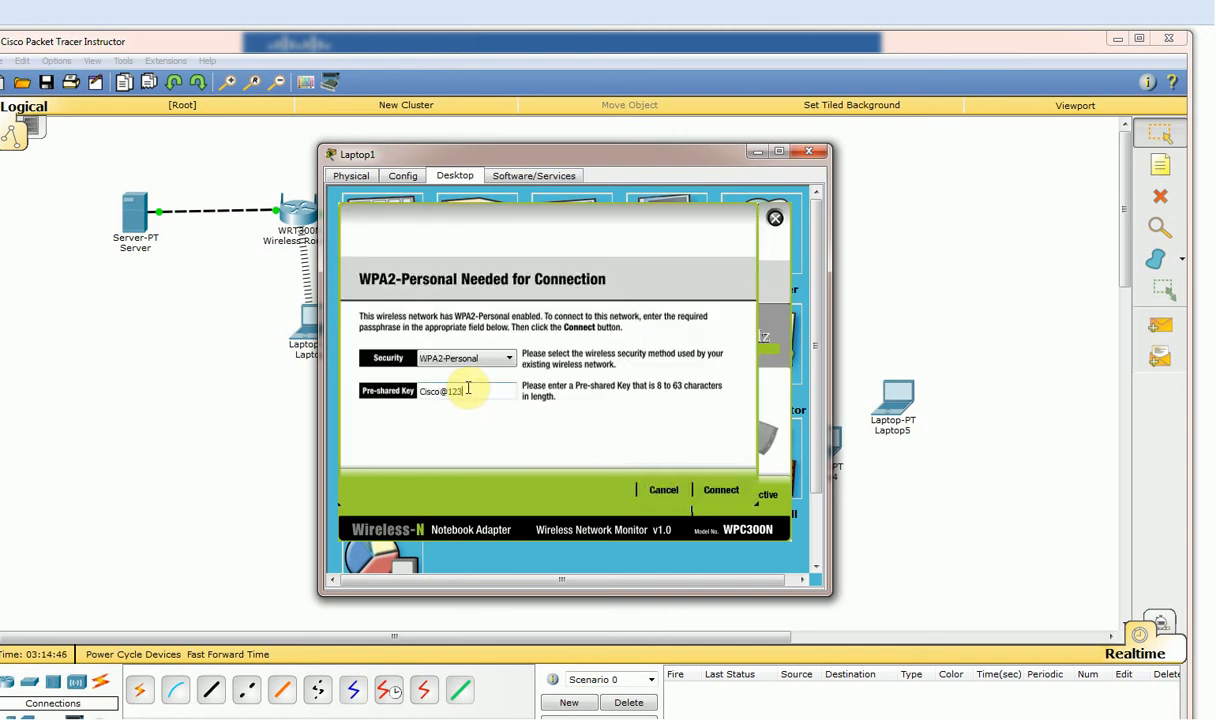
click(724, 494)
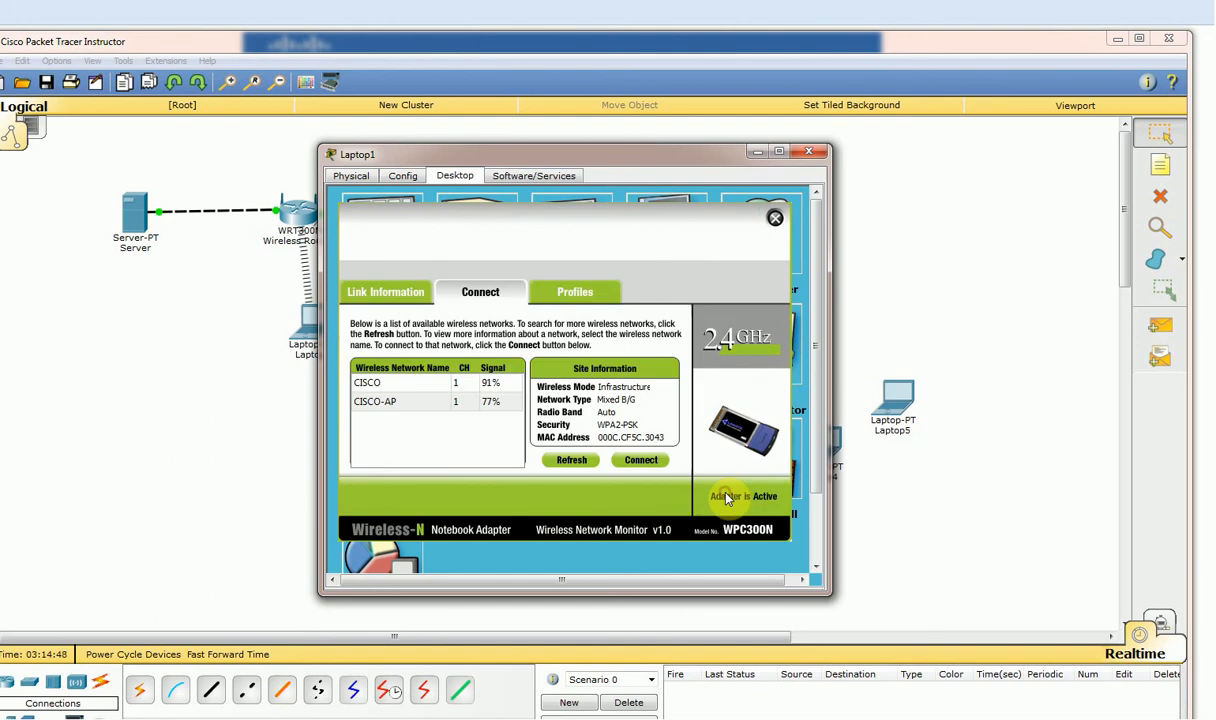
click(808, 151)
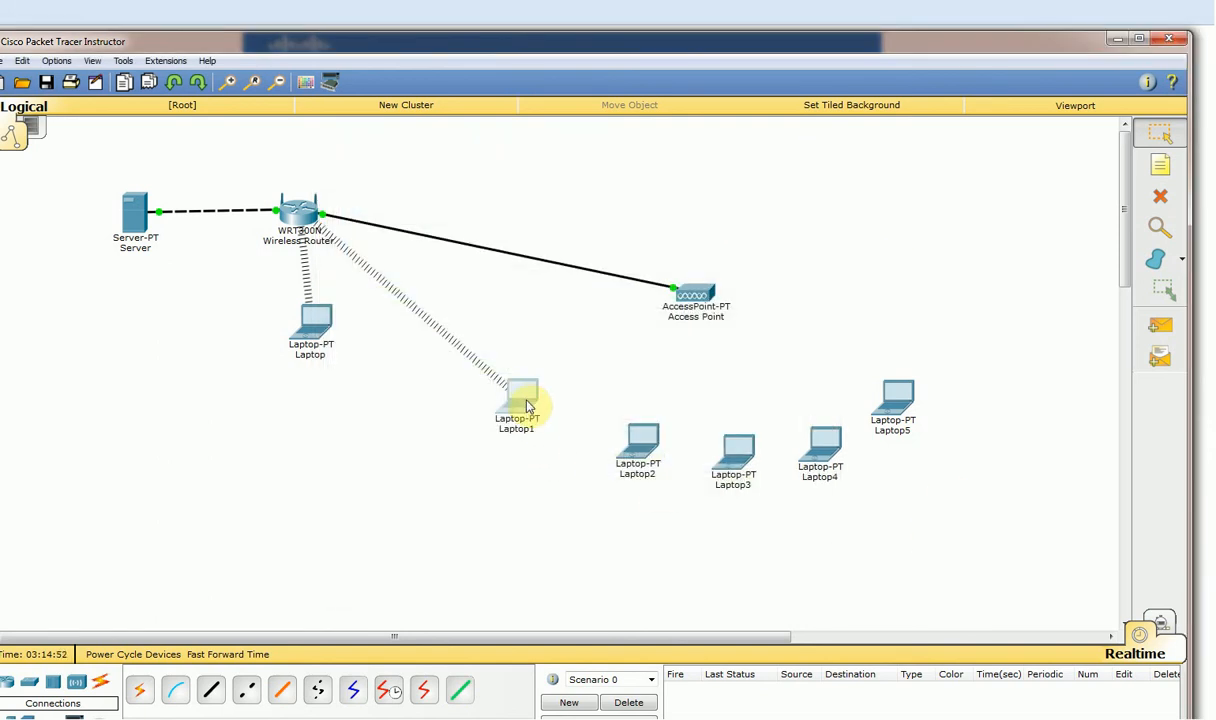
Rescan and join Laptop1 to CISCO-AP with the pre-shared key.
click(525, 403)
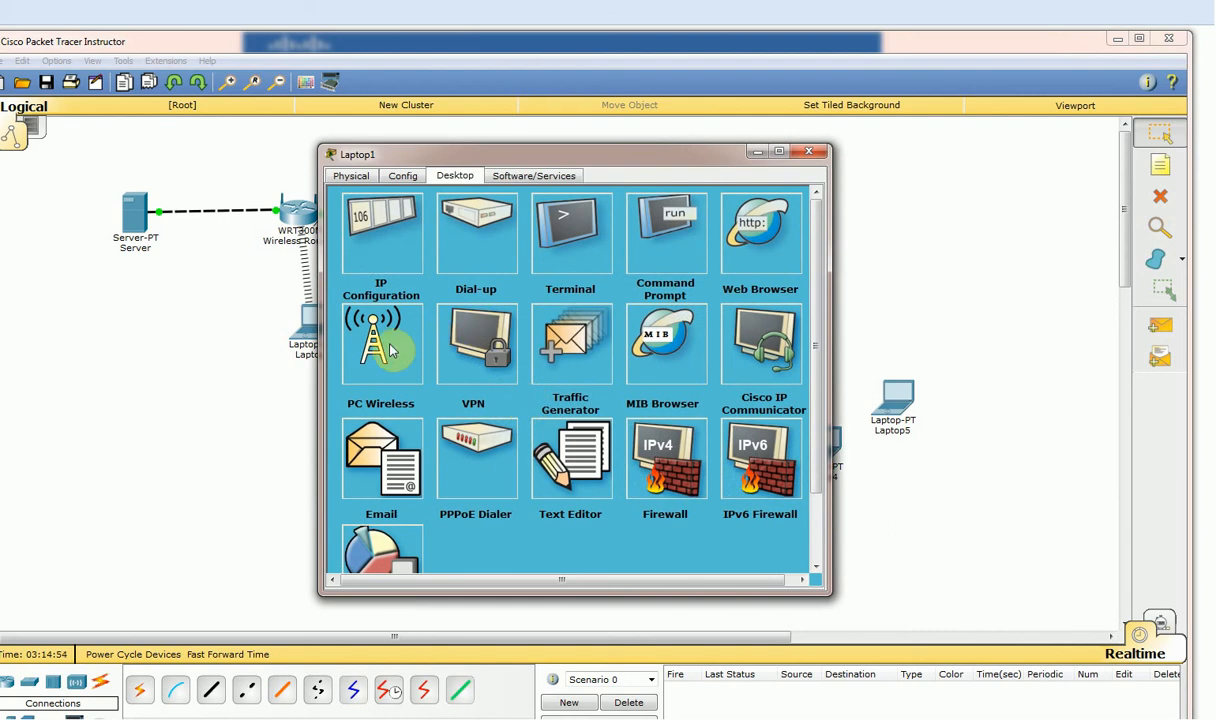
click(390, 348)
click(482, 289)
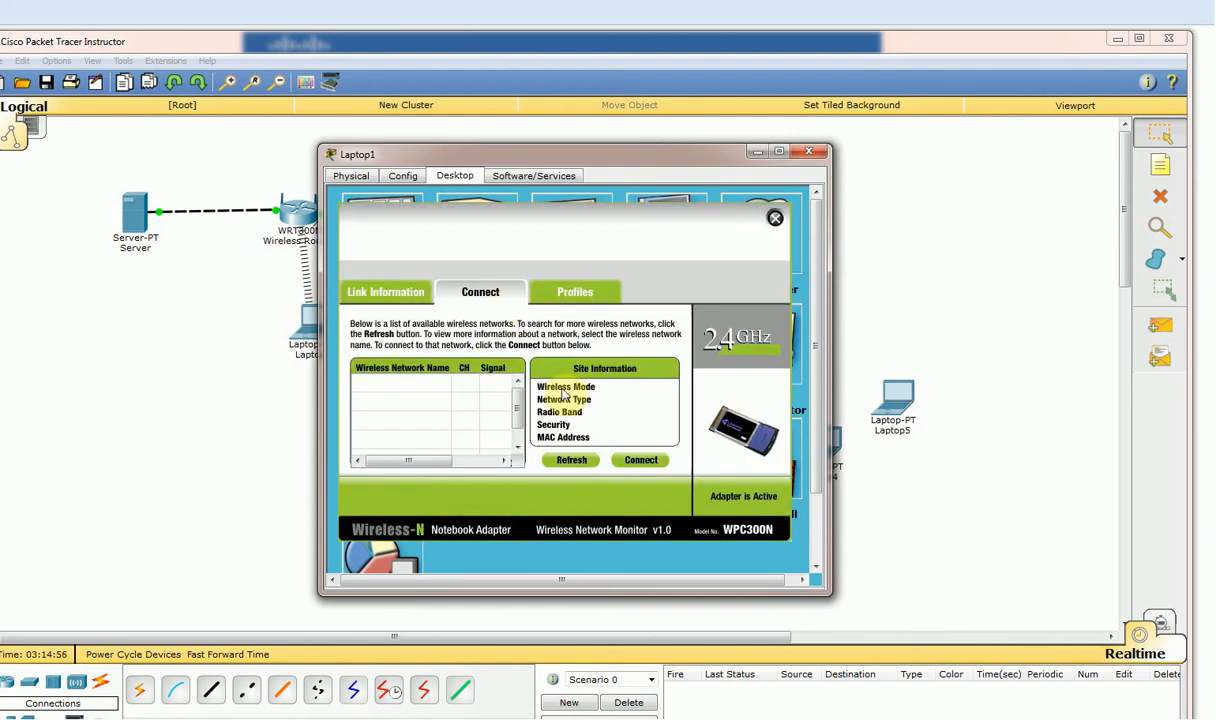
click(569, 461)
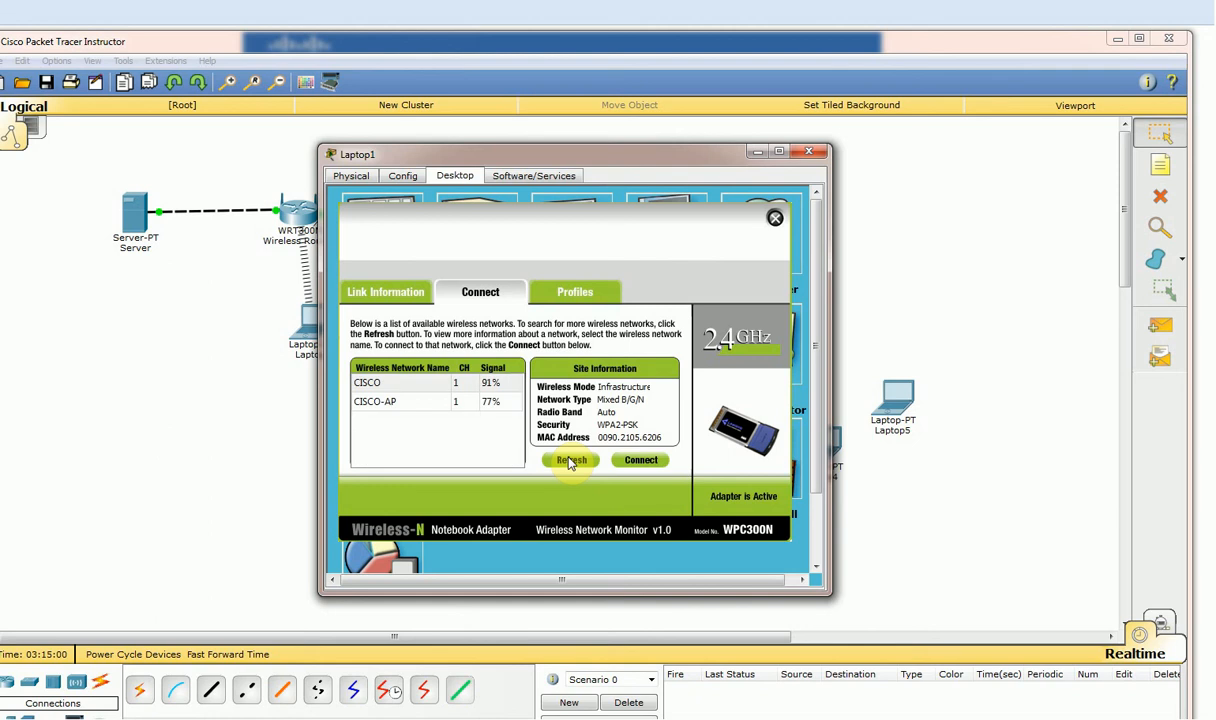
click(396, 402)
click(640, 462)
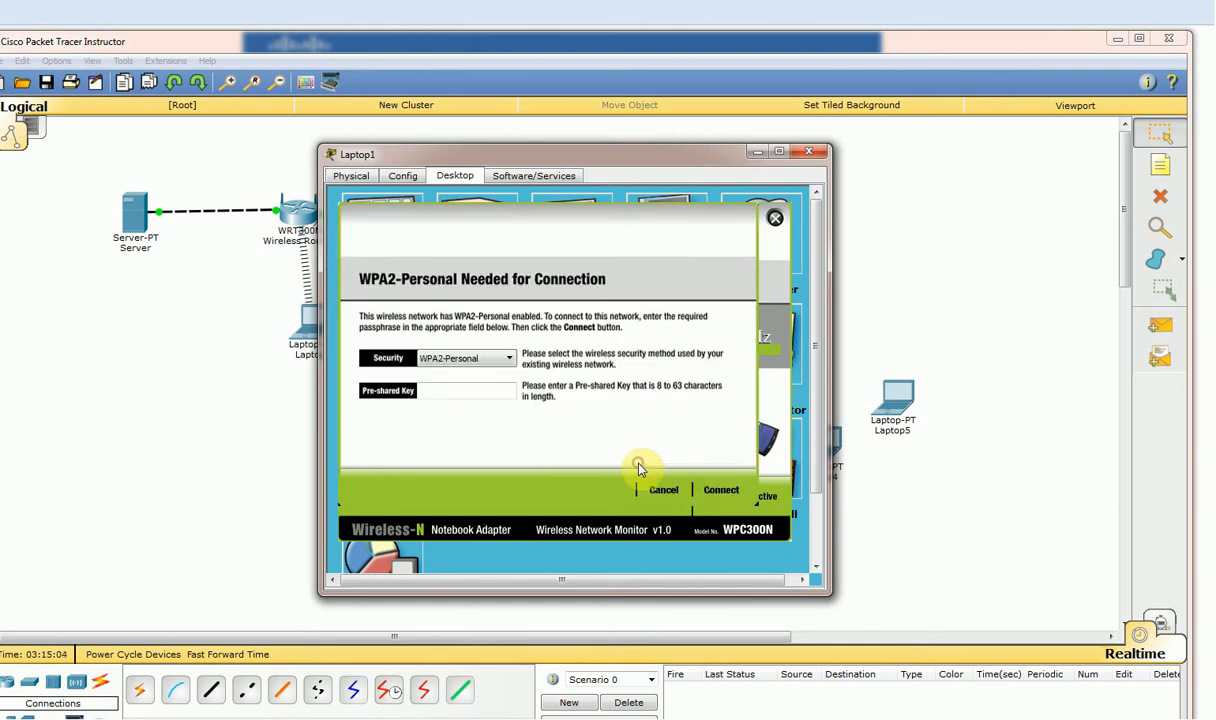
click(465, 394)
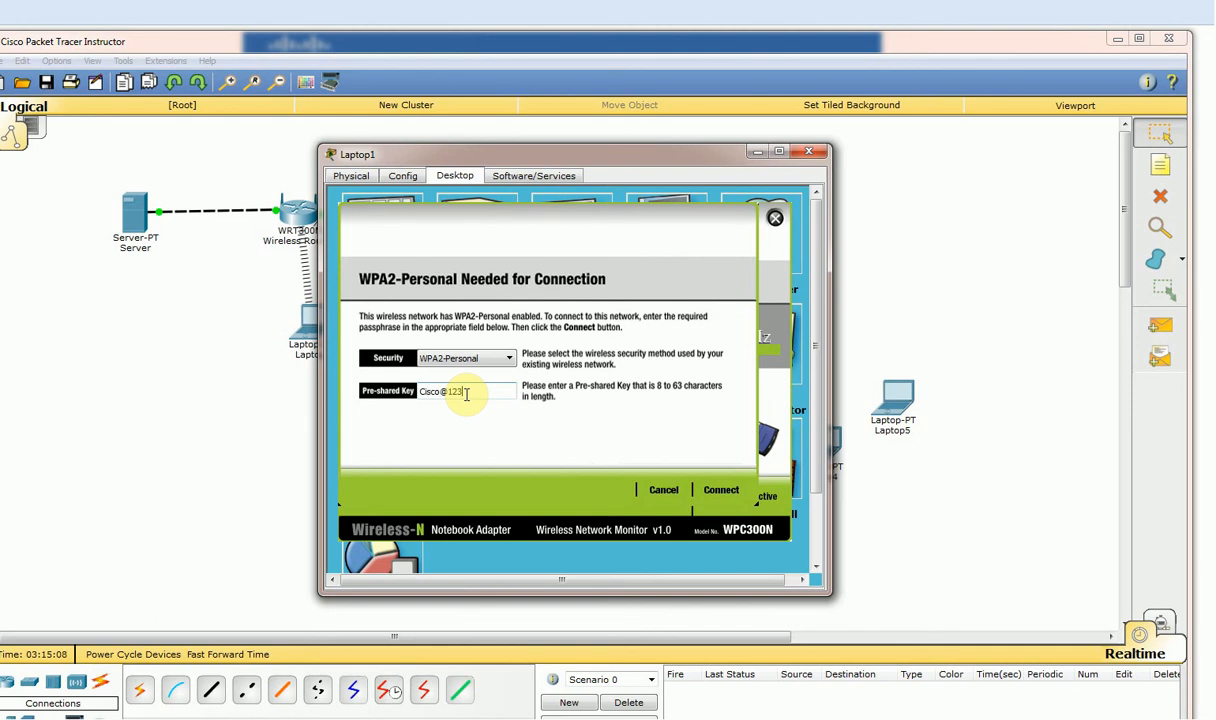
click(733, 496)
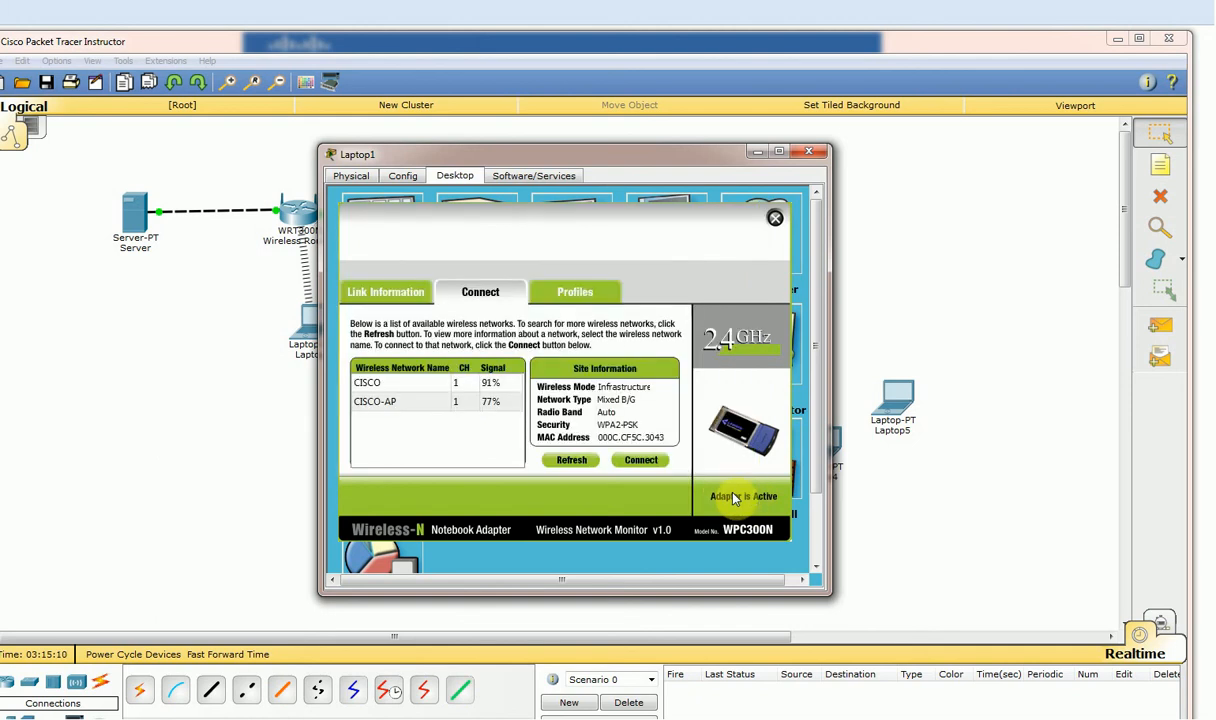
click(812, 153)
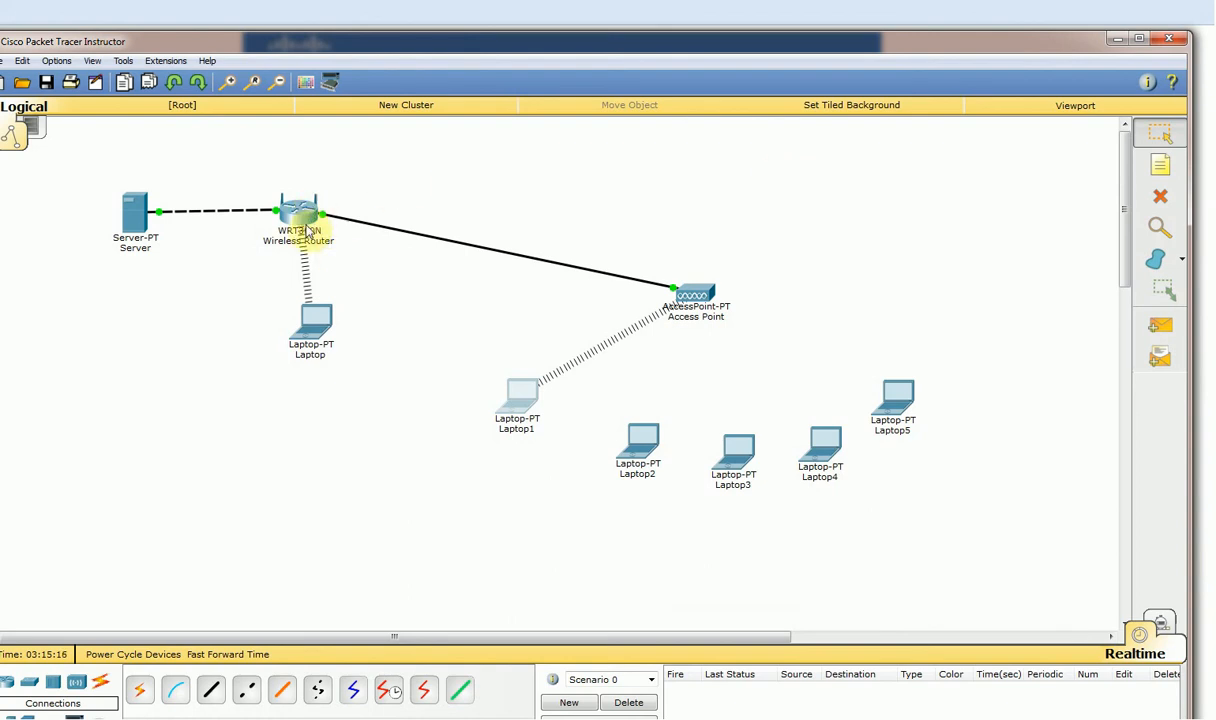
Connect Laptop2 via PC Wireless to the scanned WPA2 network with its pre-shared key.
click(640, 440)
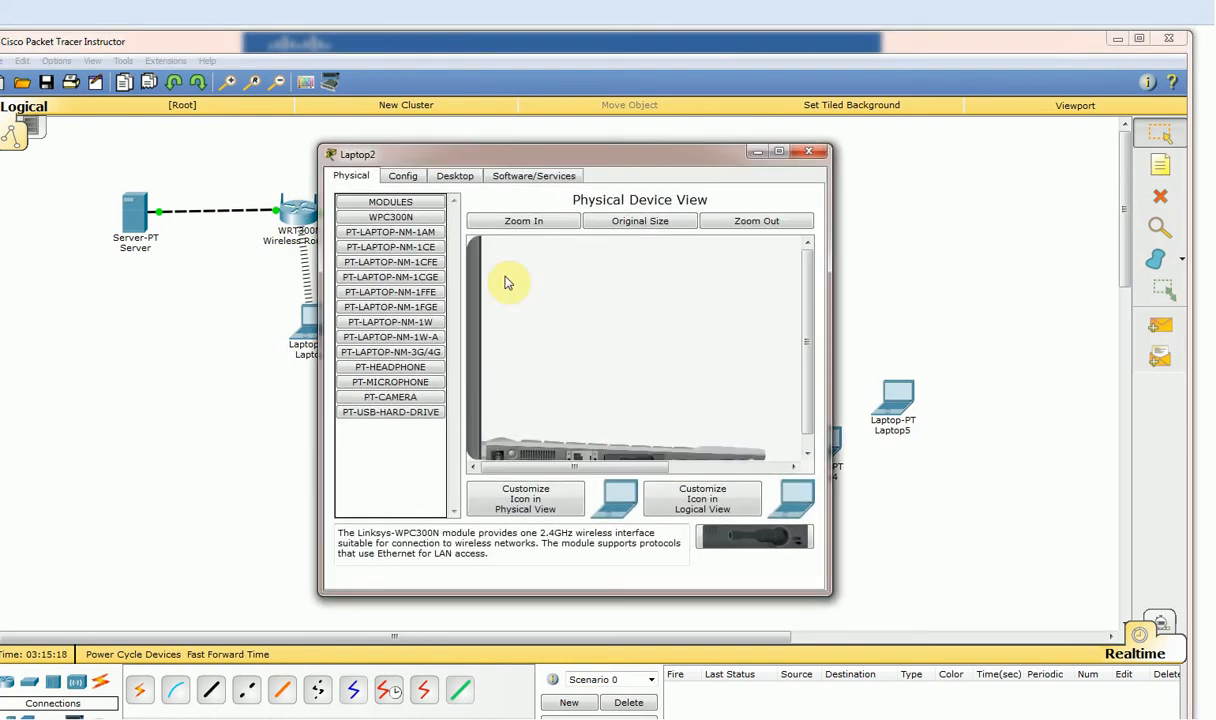
click(470, 180)
click(412, 320)
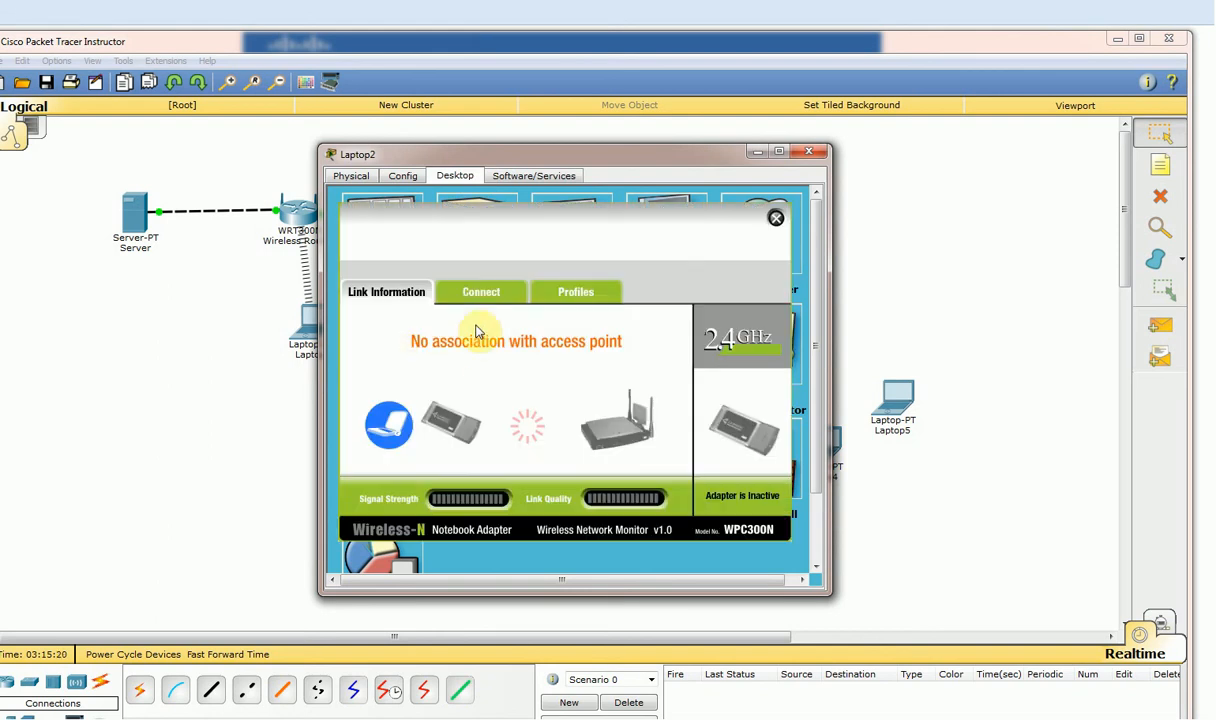
click(488, 294)
click(570, 460)
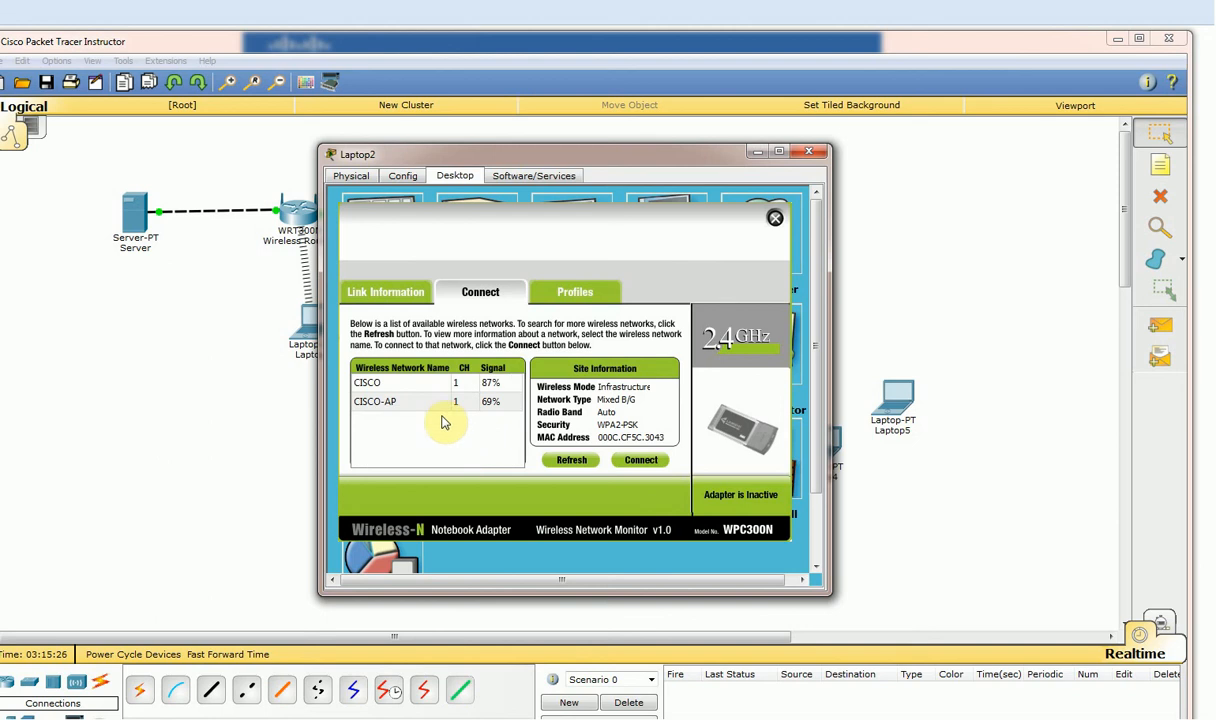
click(395, 401)
click(638, 462)
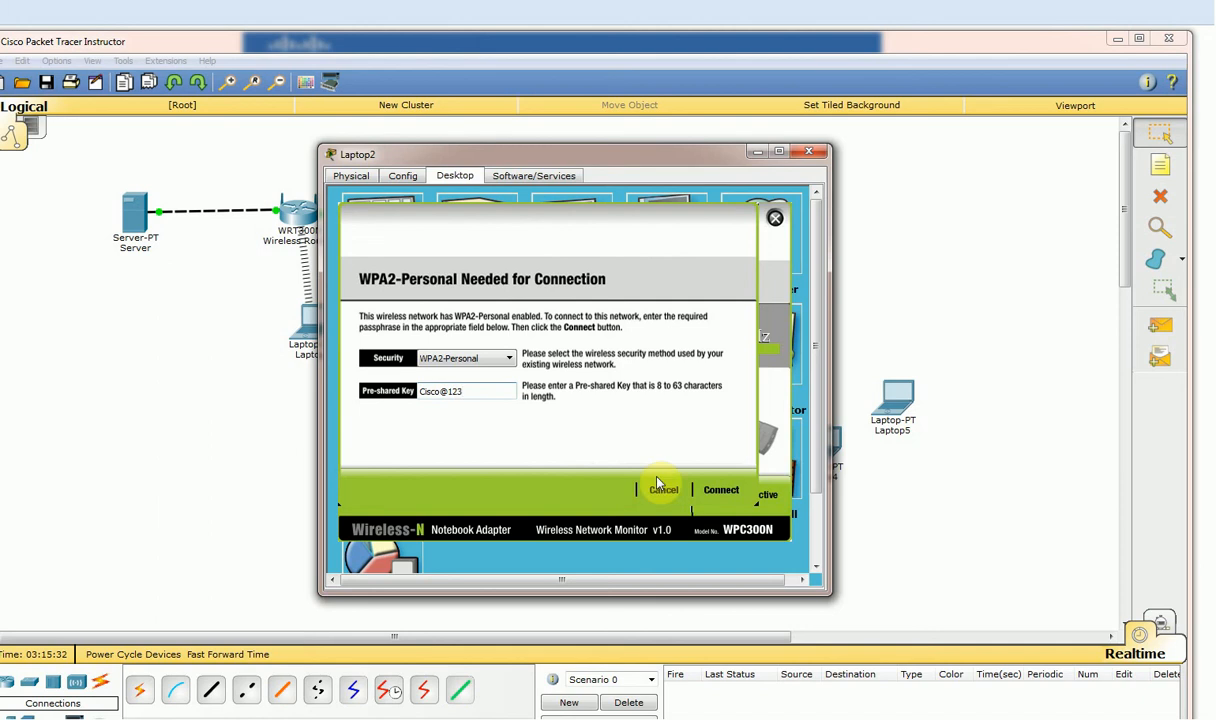
click(720, 491)
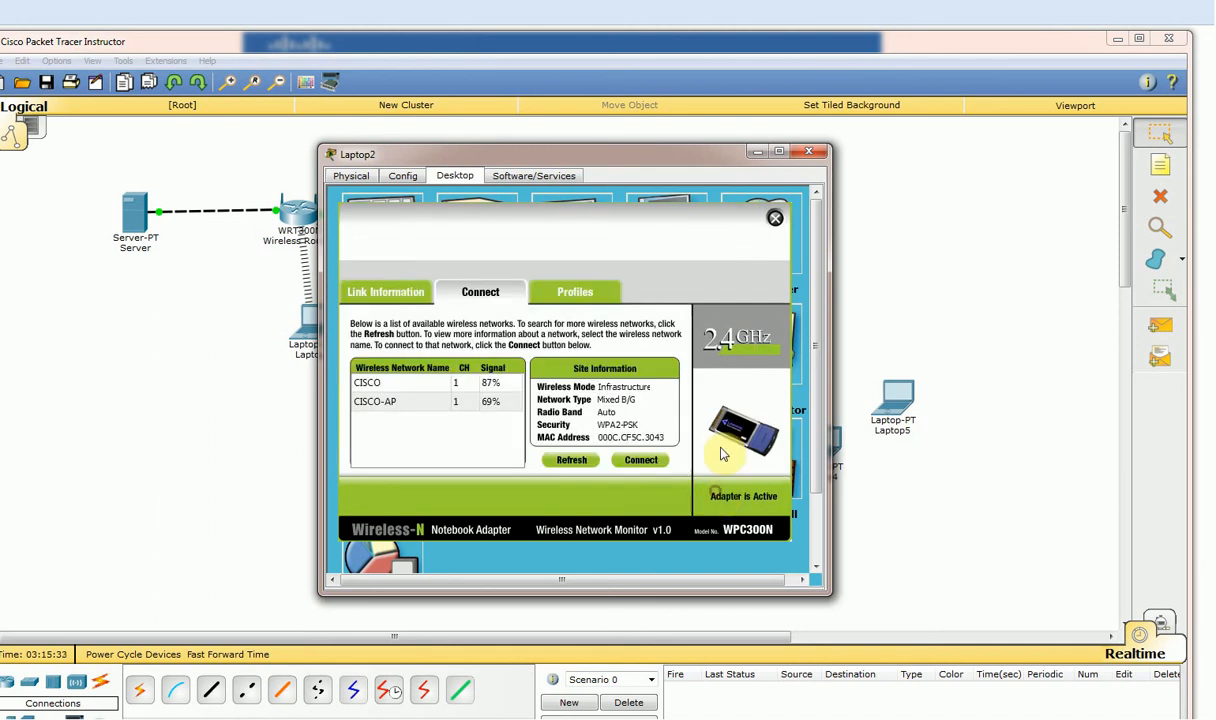
click(809, 151)
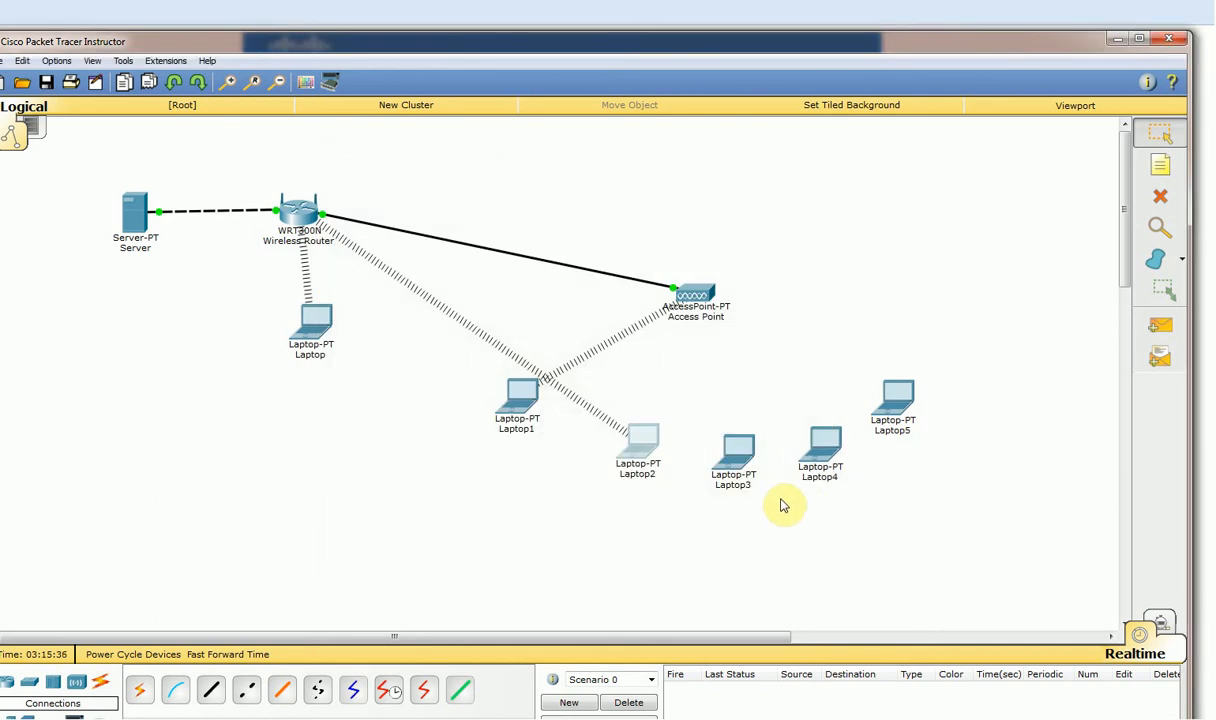
Join Laptop2 to CISCO-AP using the pre-shared key.
click(641, 439)
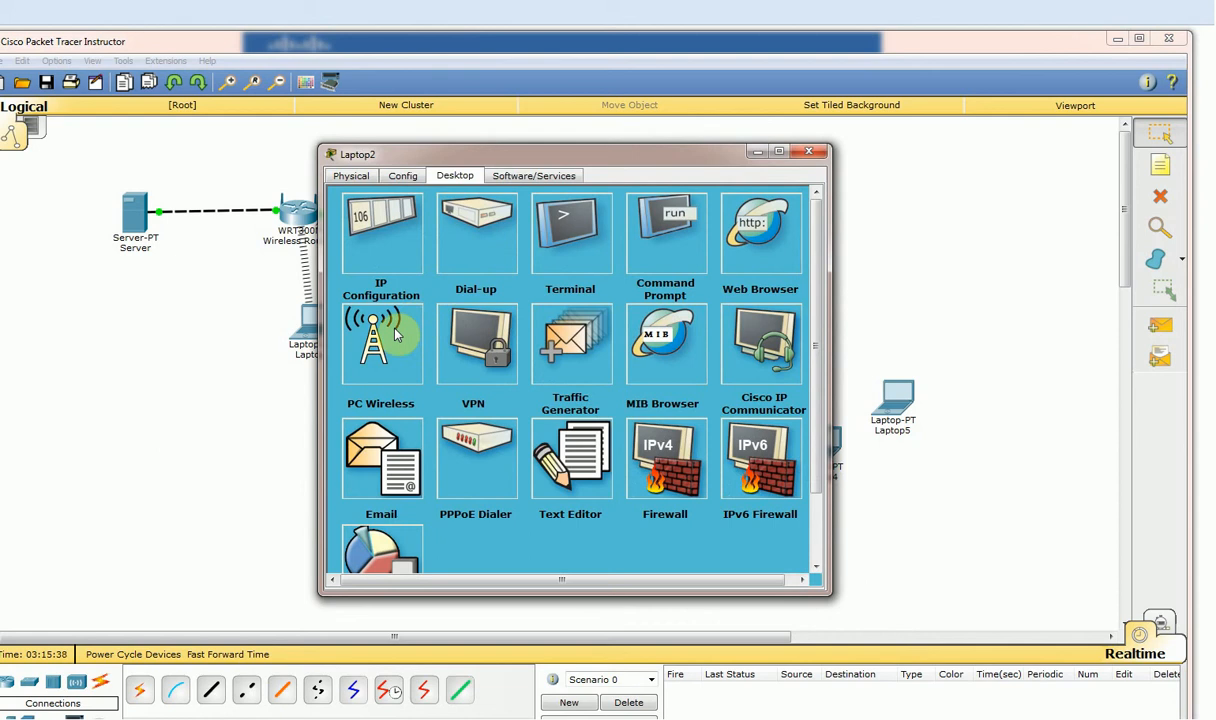
click(396, 335)
click(480, 291)
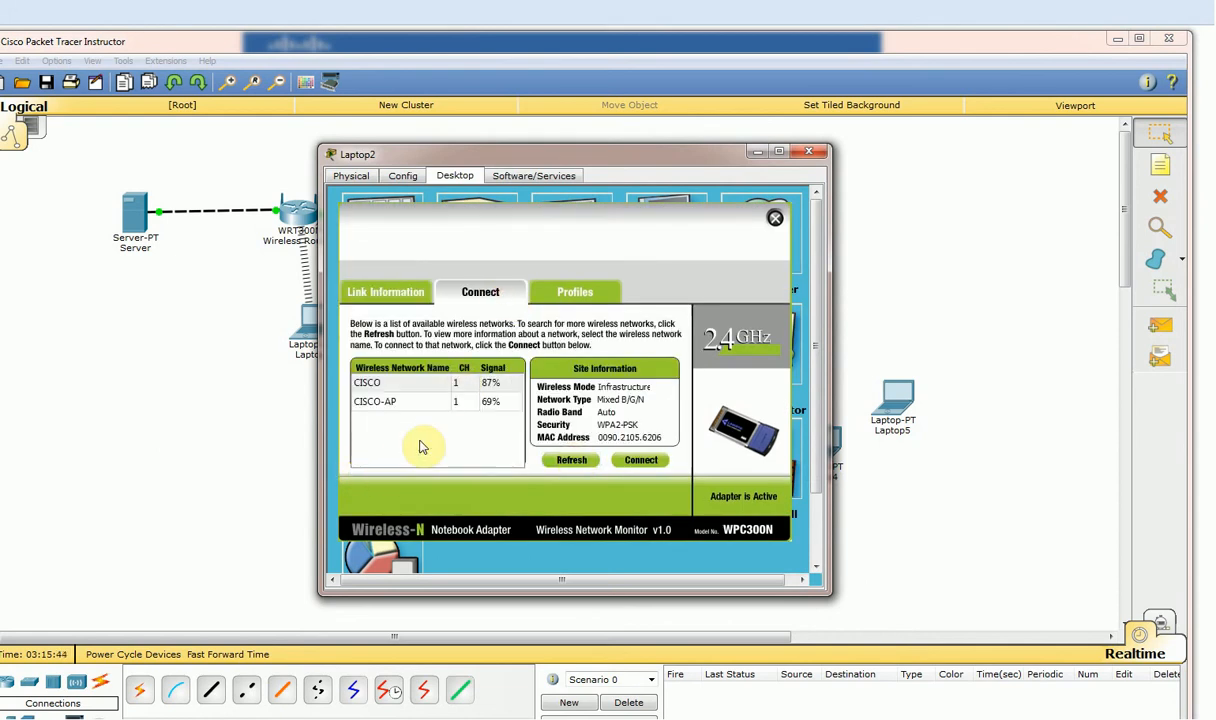
click(405, 401)
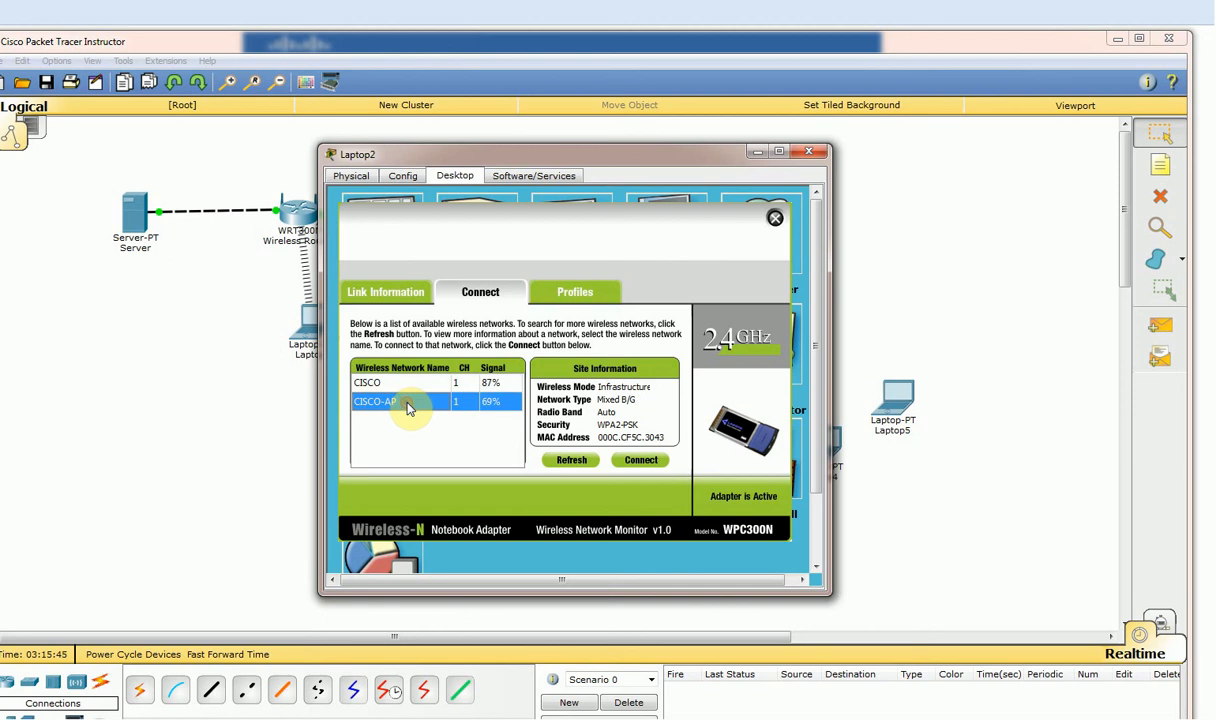
click(645, 462)
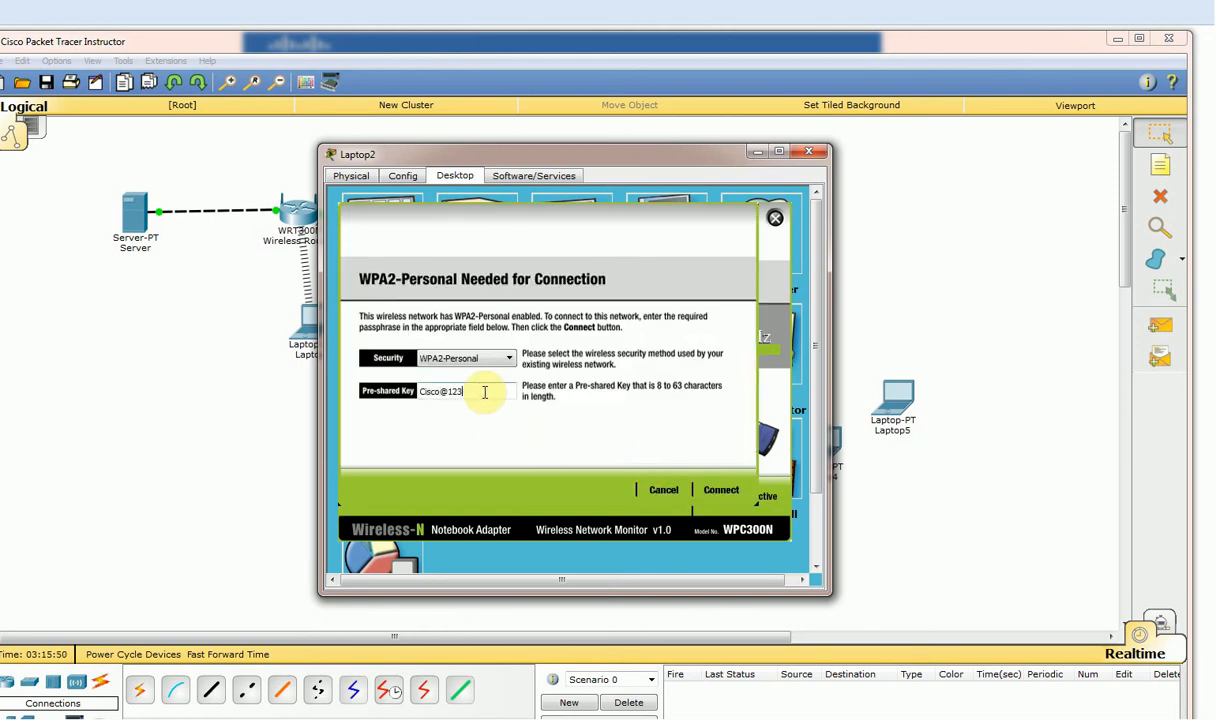
click(719, 492)
click(808, 153)
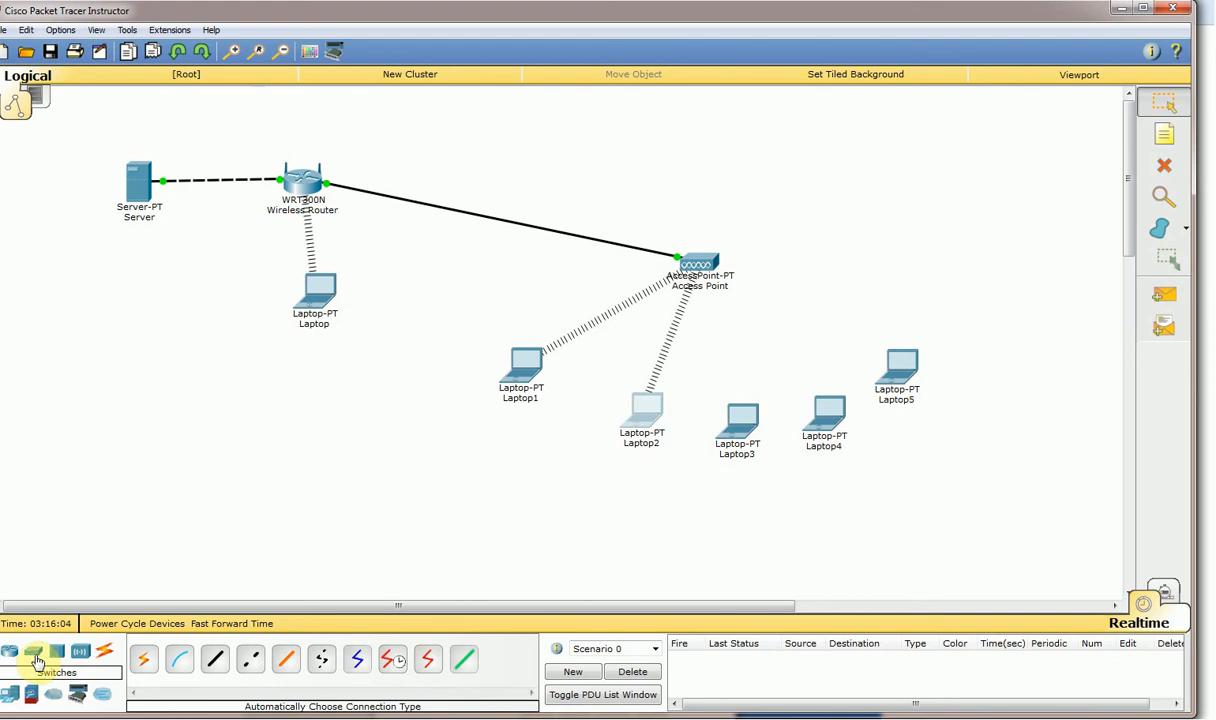
Place an AccessPoint-PT-N on the canvas and rename it AP.
click(80, 652)
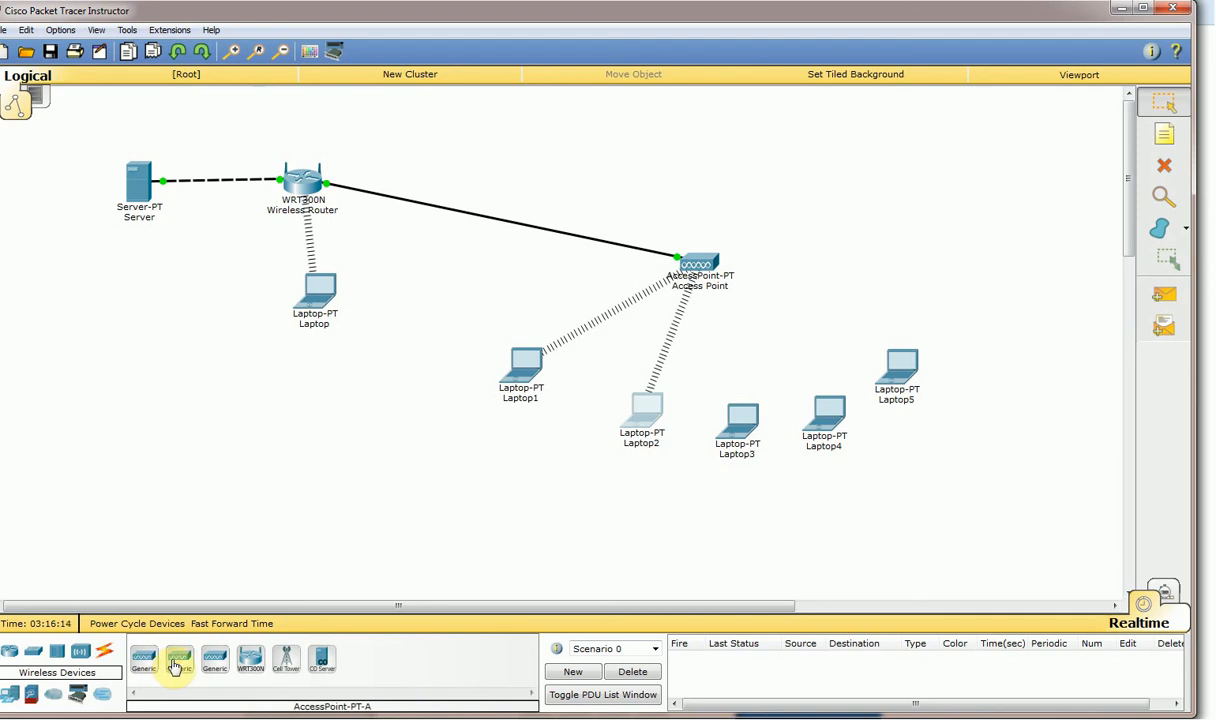
click(213, 665)
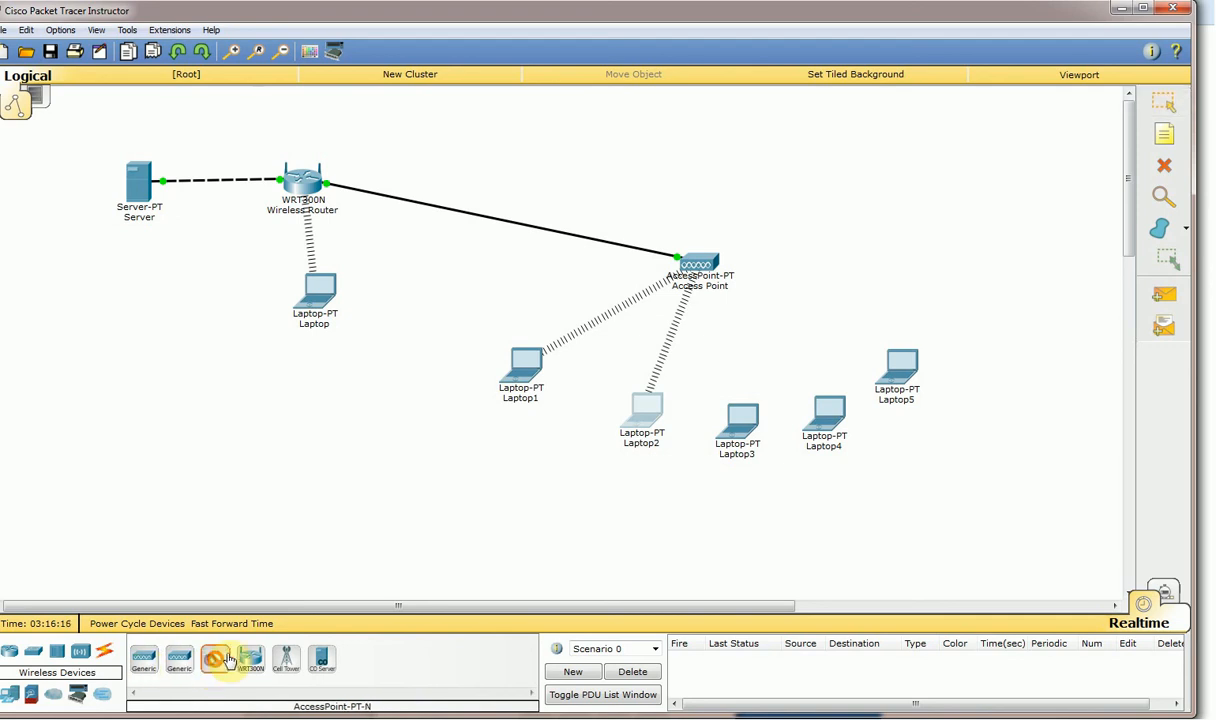
click(821, 234)
click(850, 260)
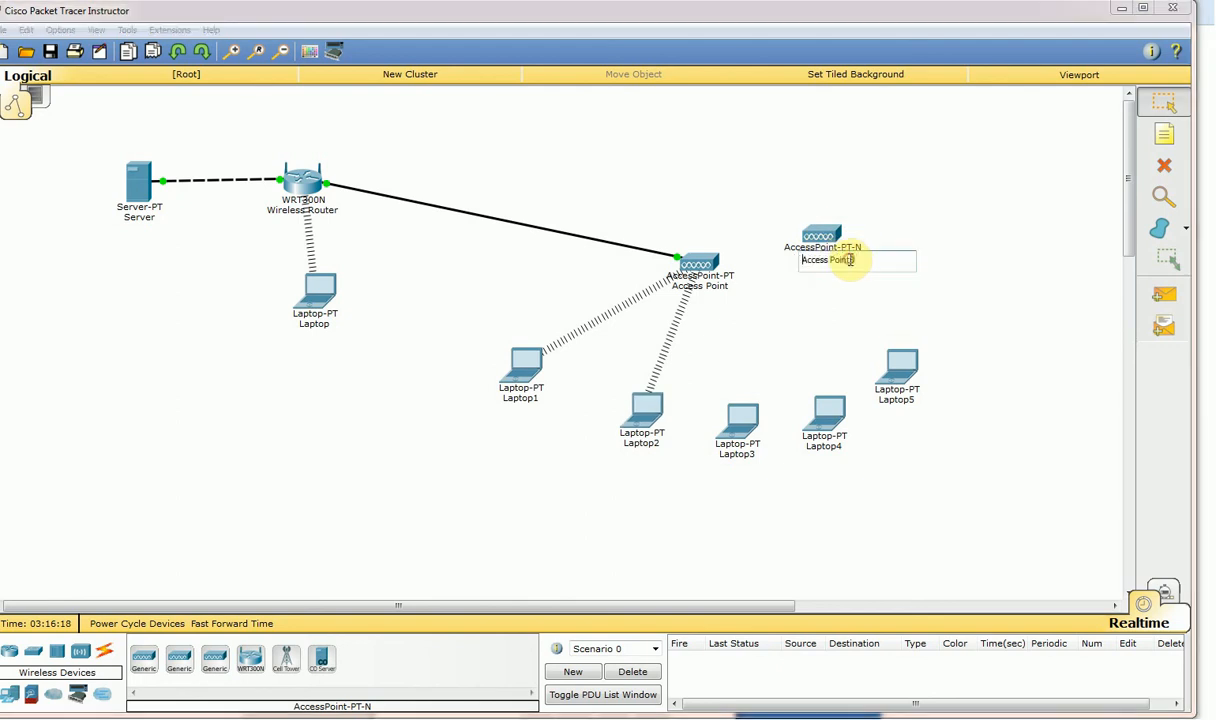
drag(855, 260, 744, 266)
text(AP)
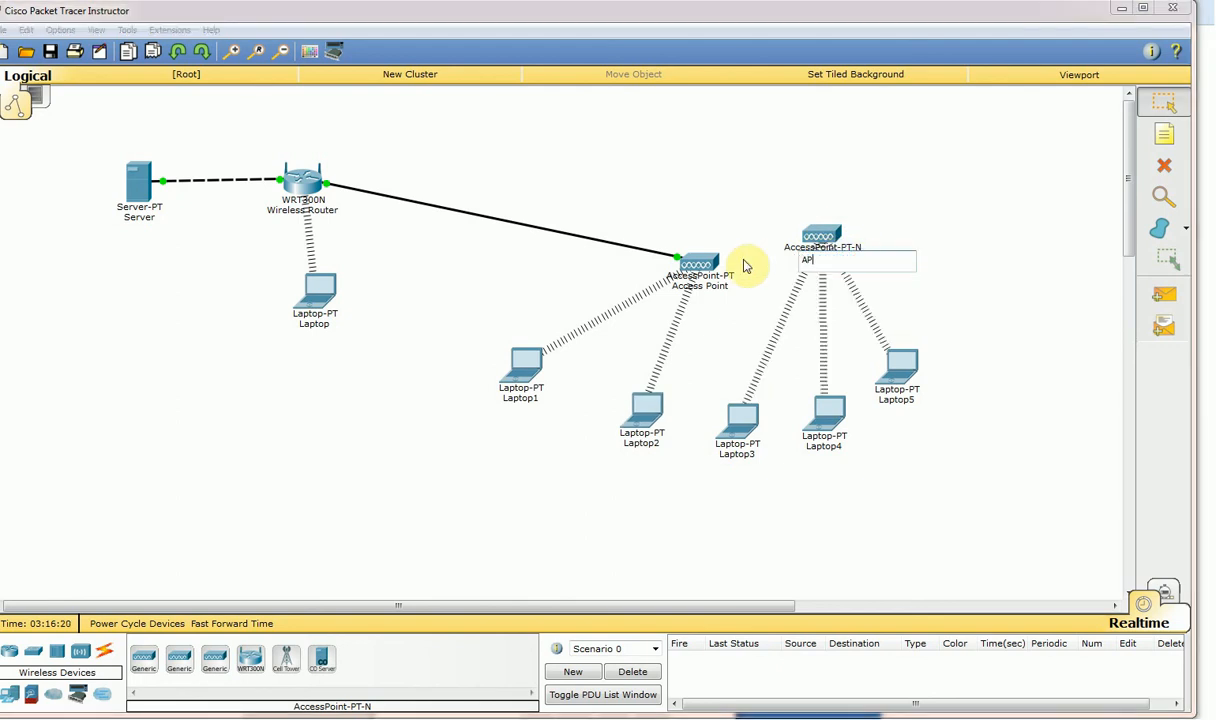
click(764, 223)
Reposition the AP access point and Laptop5 on the canvas.
drag(822, 240, 790, 260)
drag(904, 355, 921, 373)
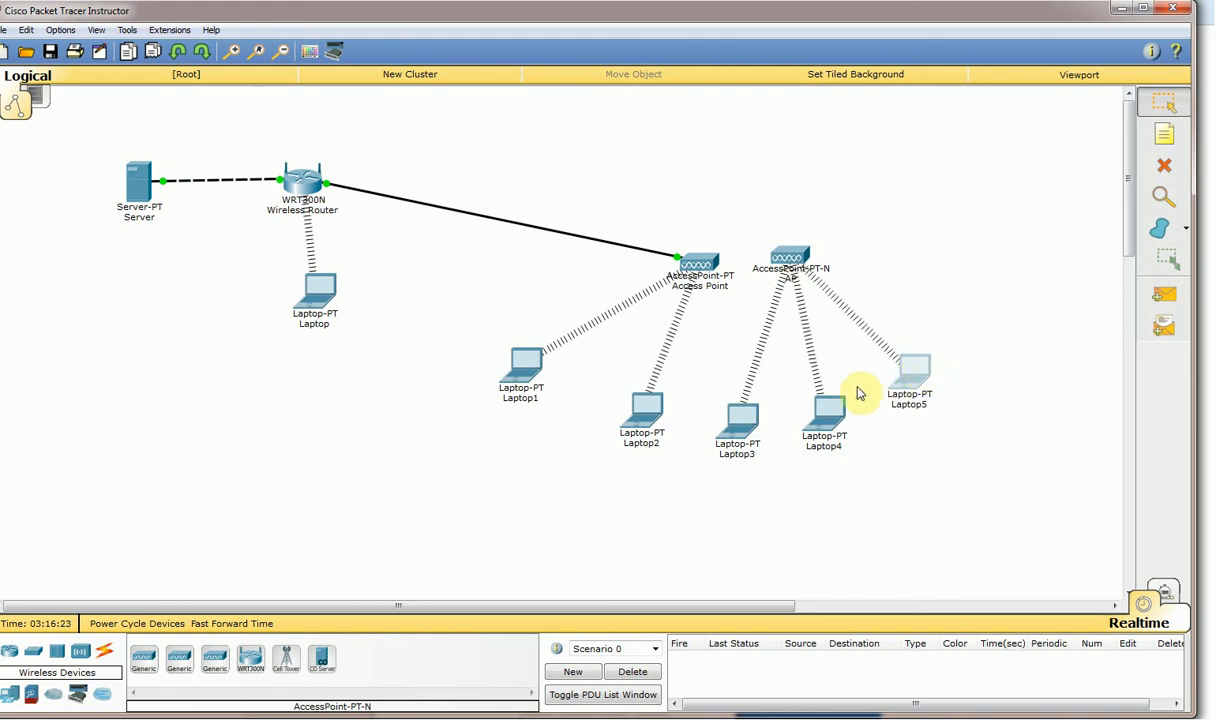
click(105, 655)
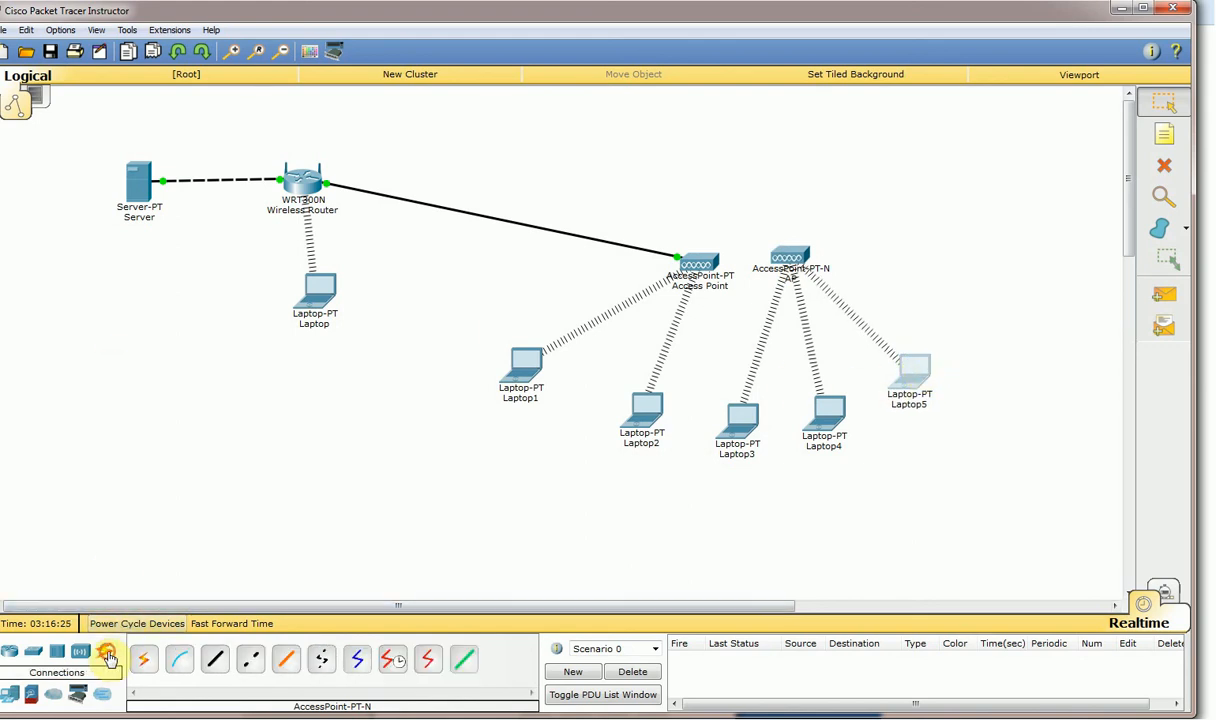
Cable the WRT300N wireless router to the AP access point using an automatic connection.
click(143, 658)
click(303, 190)
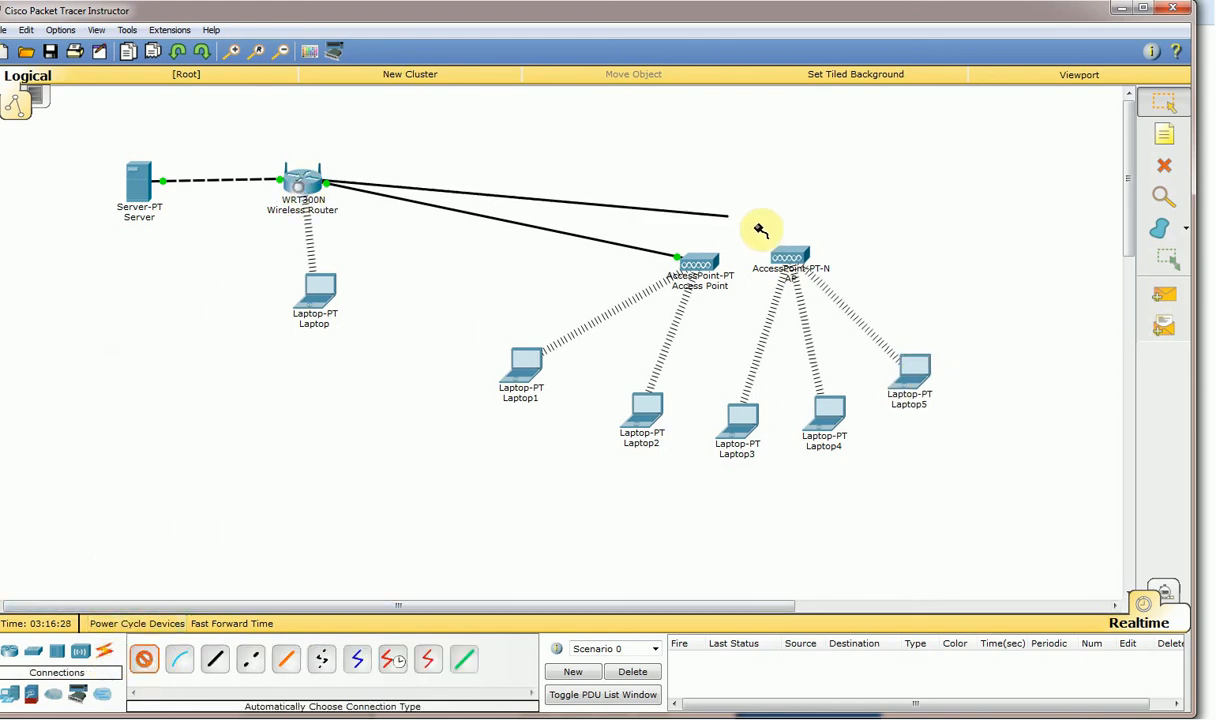
click(786, 257)
Arrange both access points with Laptop1–2 under the first and Laptop3–4 under AP.
drag(694, 268, 552, 302)
drag(520, 377, 485, 393)
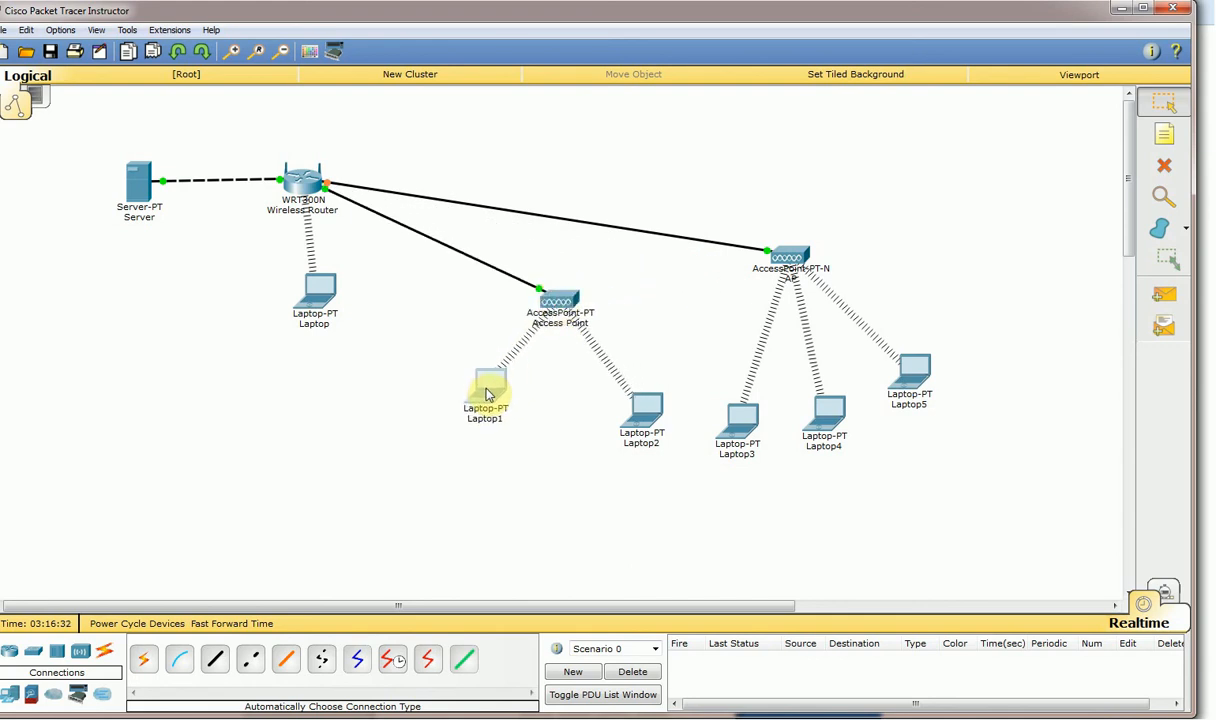
drag(643, 408, 614, 383)
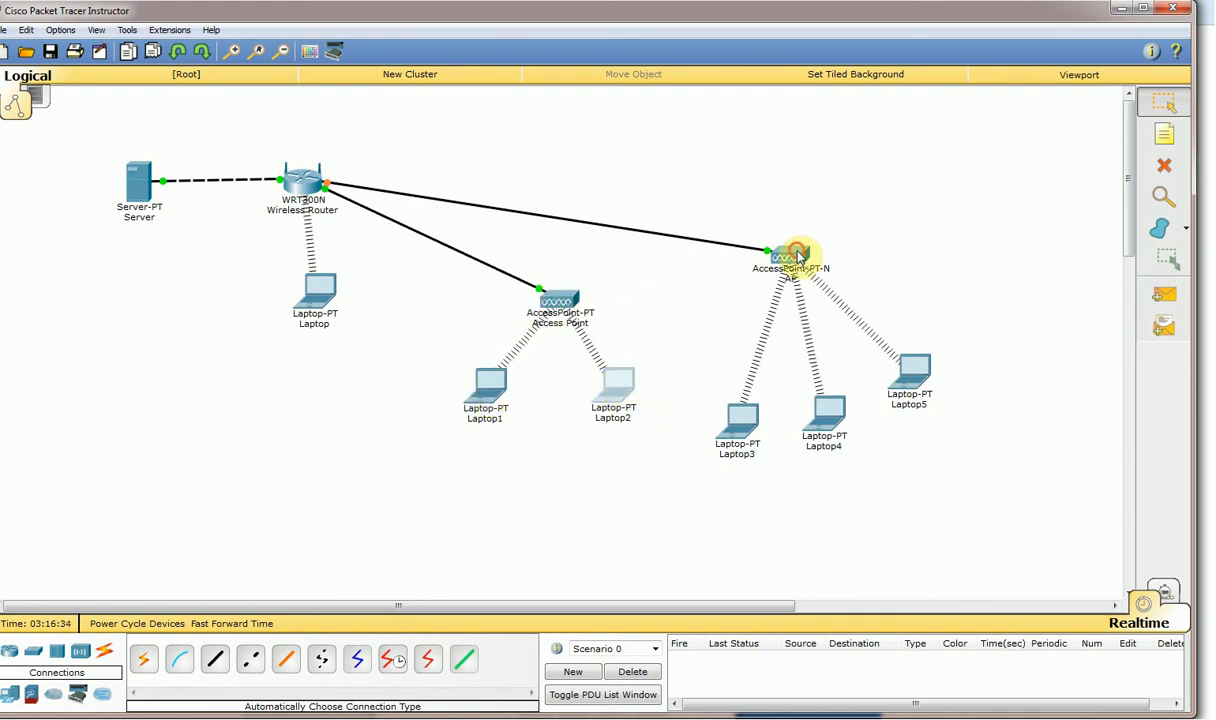
drag(795, 257, 760, 258)
drag(750, 420, 727, 372)
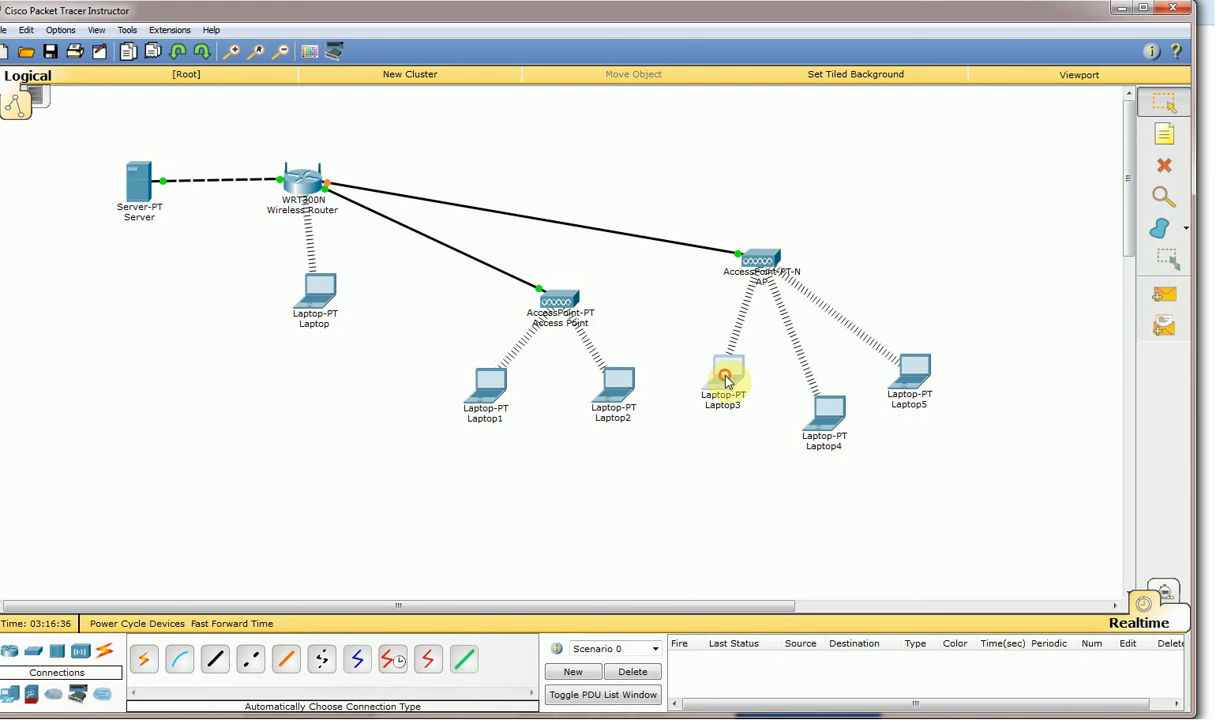
drag(827, 410, 861, 331)
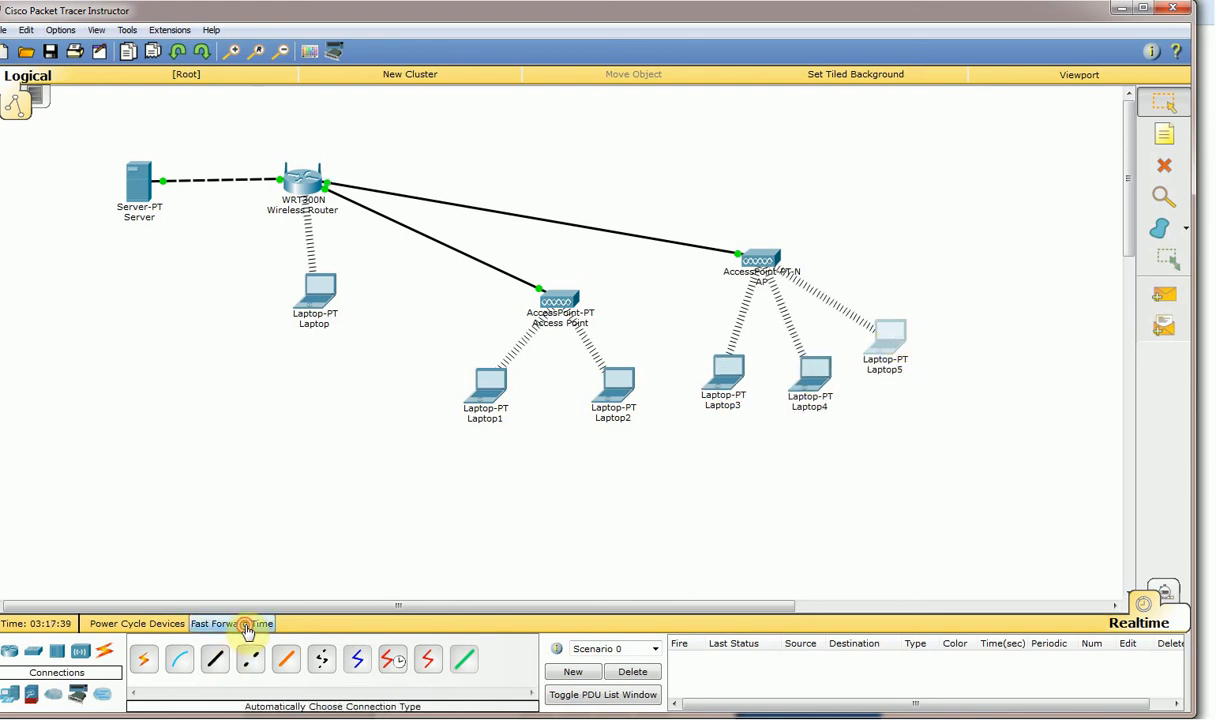
Fast-forward simulation time, then check the IP details of the router and the laptops.
click(247, 626)
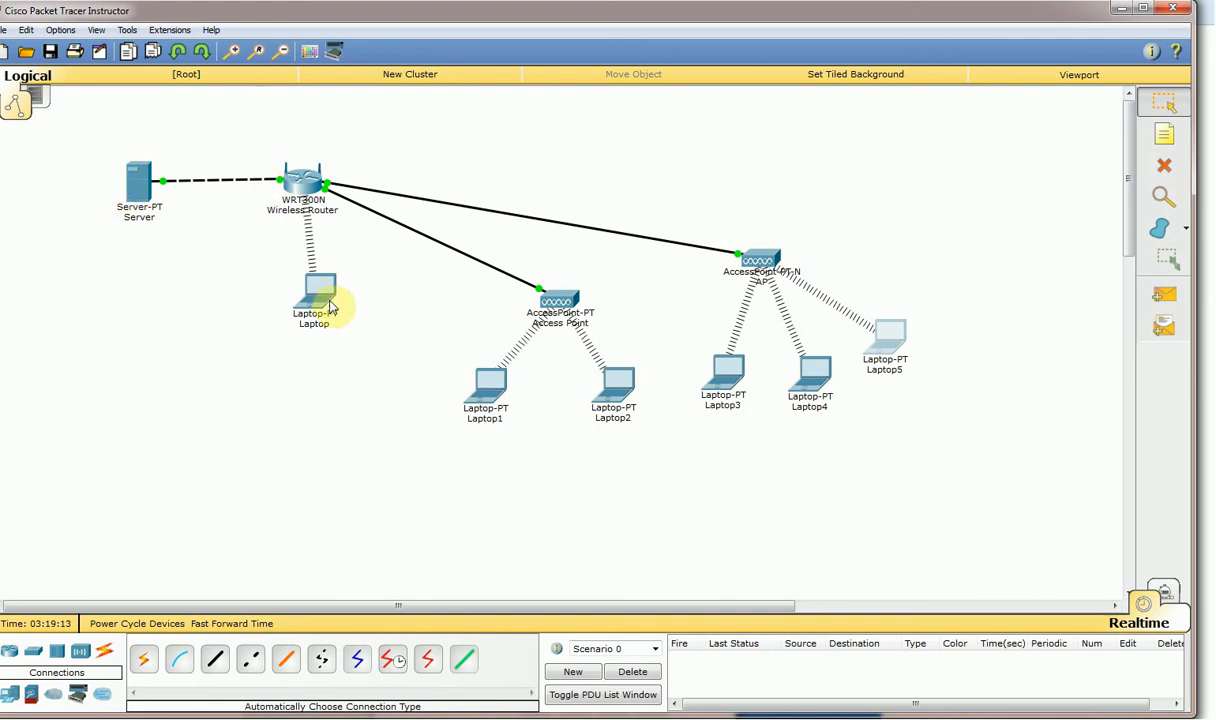
mouse_move(301, 181)
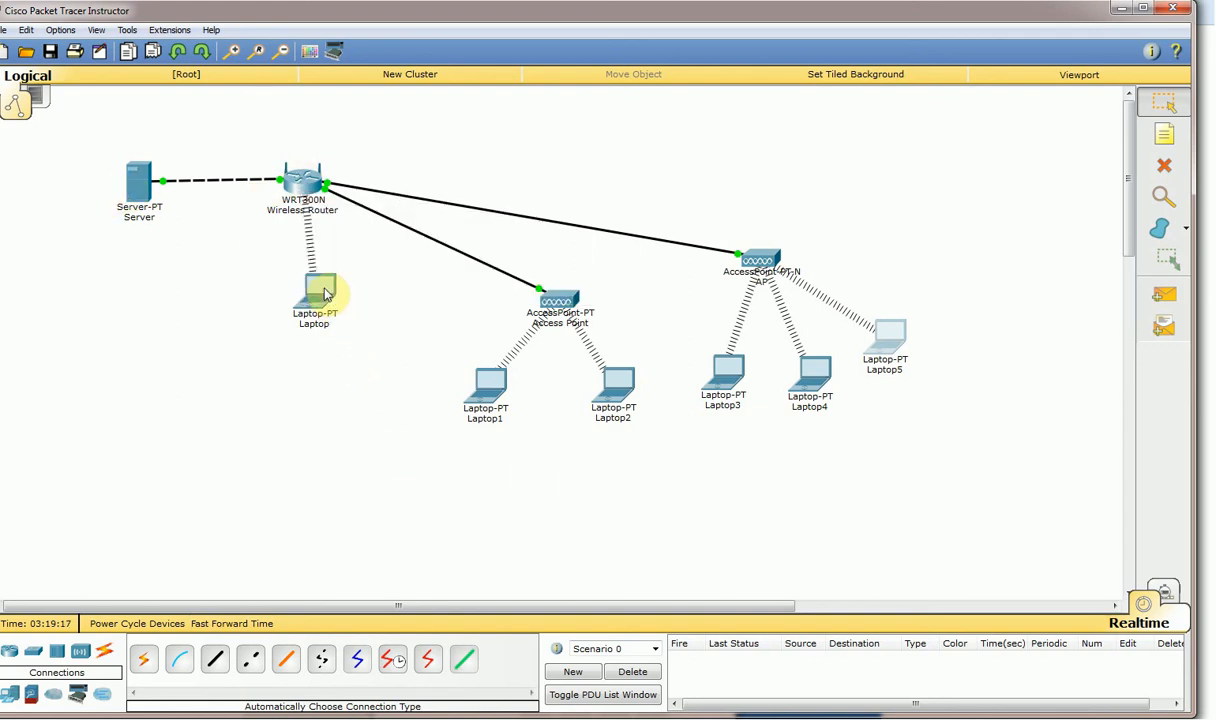
mouse_move(323, 293)
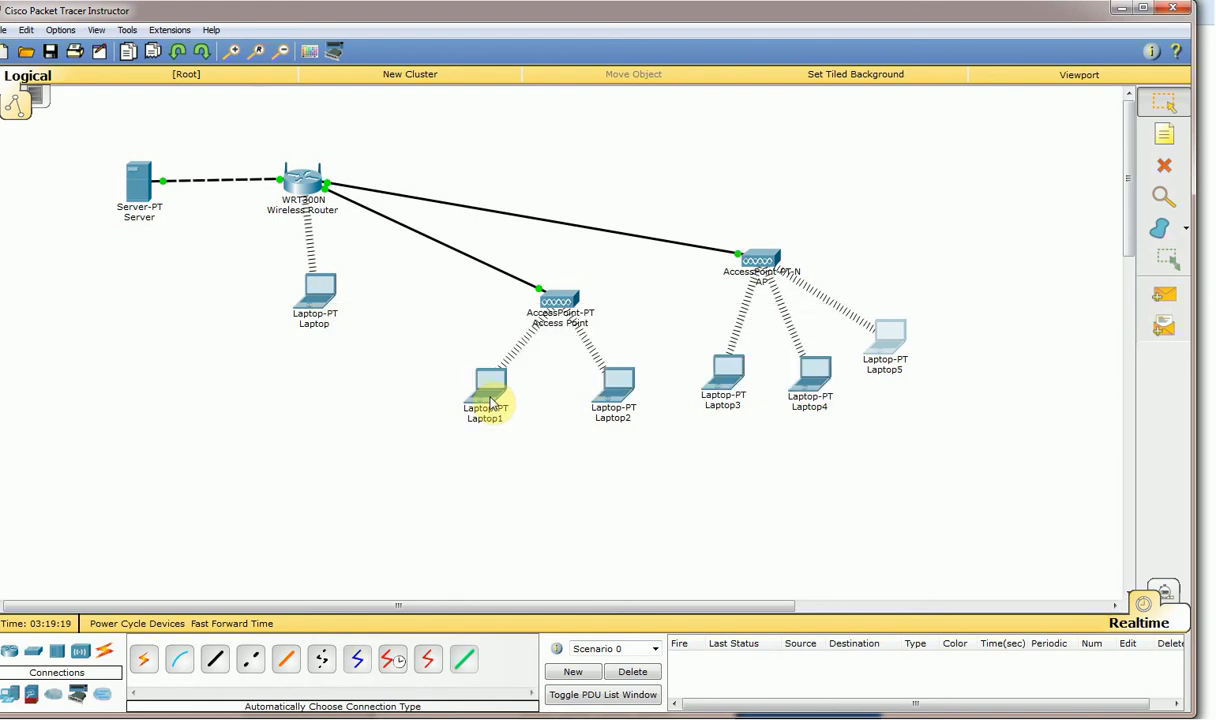
mouse_move(490, 402)
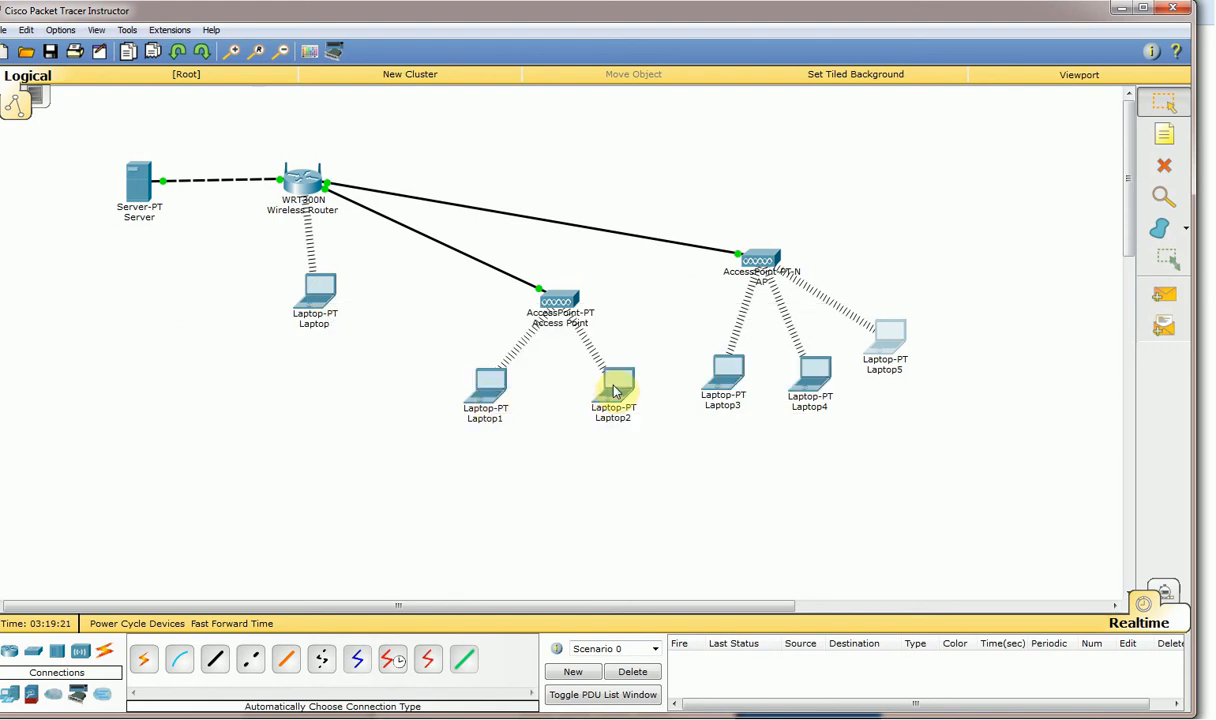
mouse_move(722, 385)
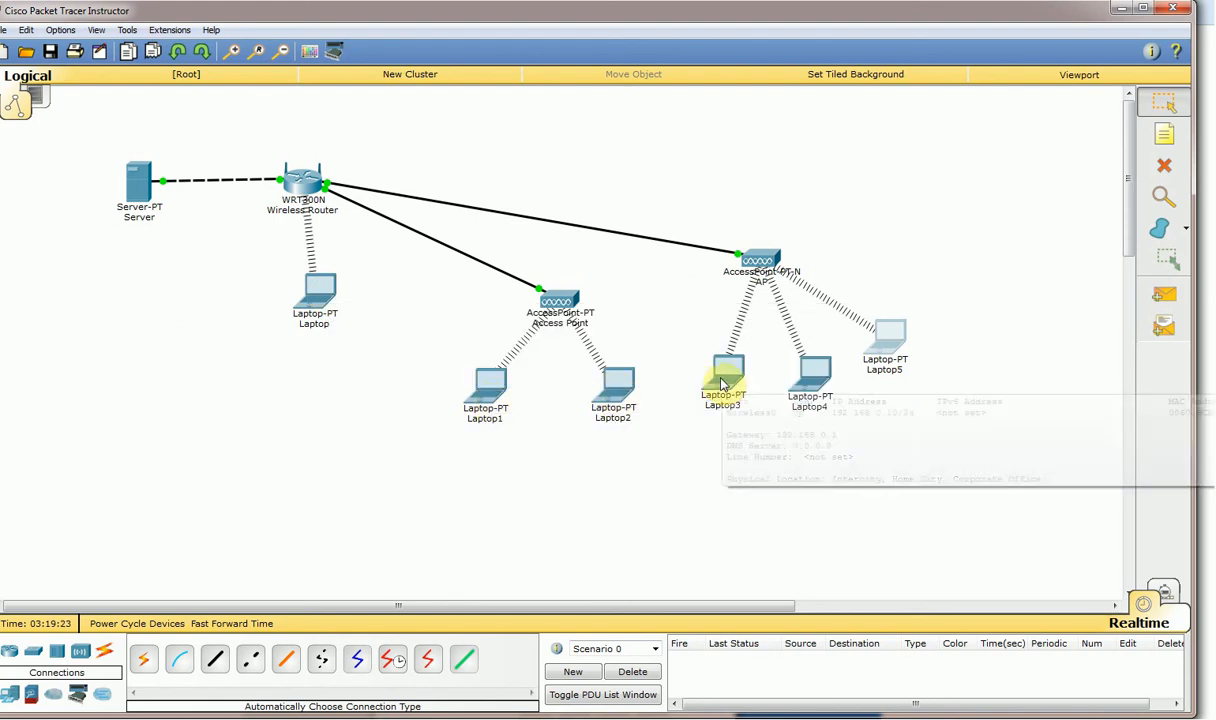